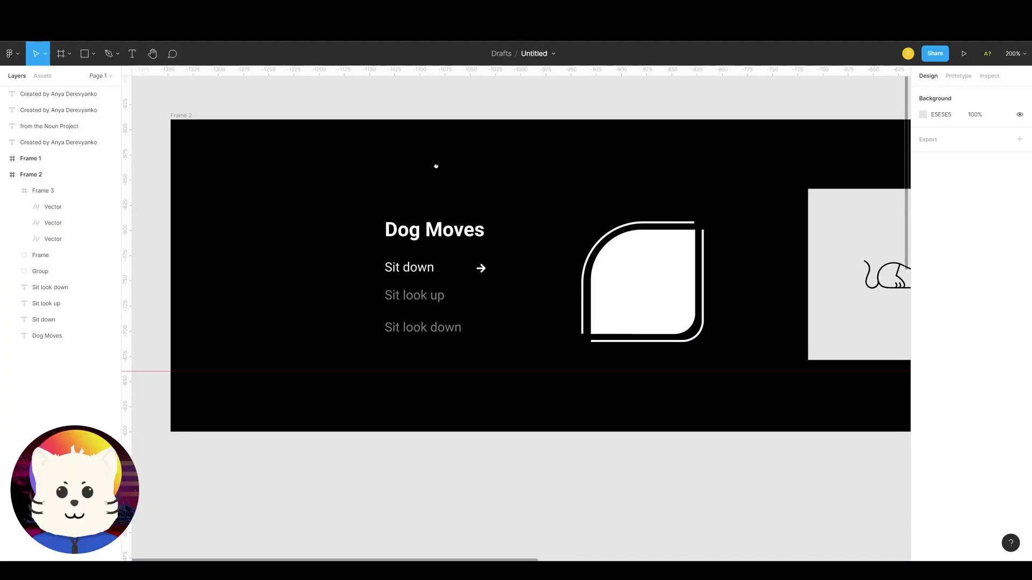
# Step: Examine the title, the three move labels with the arrow, and the dog drawings in Frame 2
pyautogui.click(621, 279)
pyautogui.hscroll(3, 620, 279)
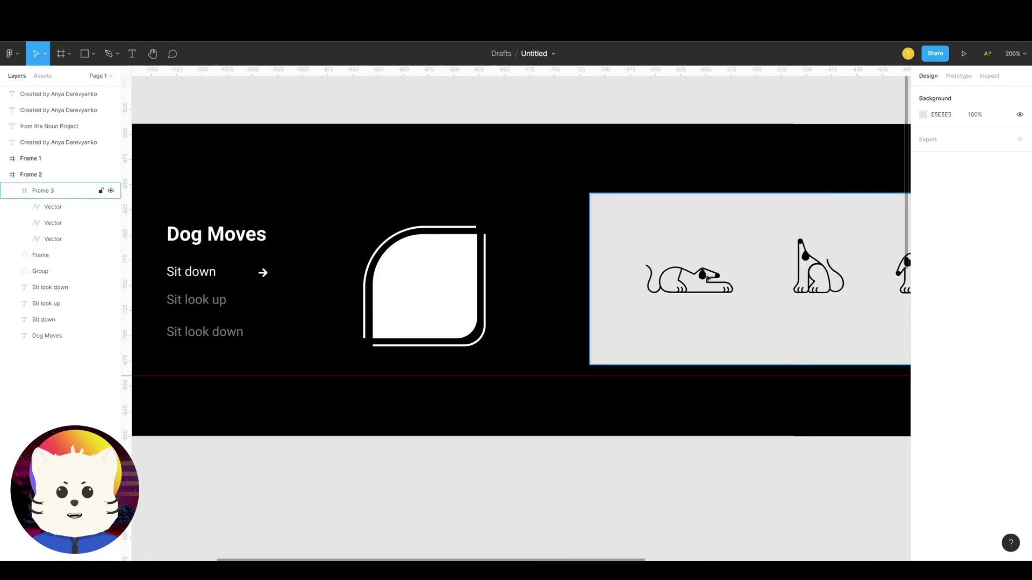
pyautogui.moveTo(707, 276); pyautogui.dragTo(685, 283)
pyautogui.hotkey('ctrl', 'z')
pyautogui.hscroll(-4, 502, 233)
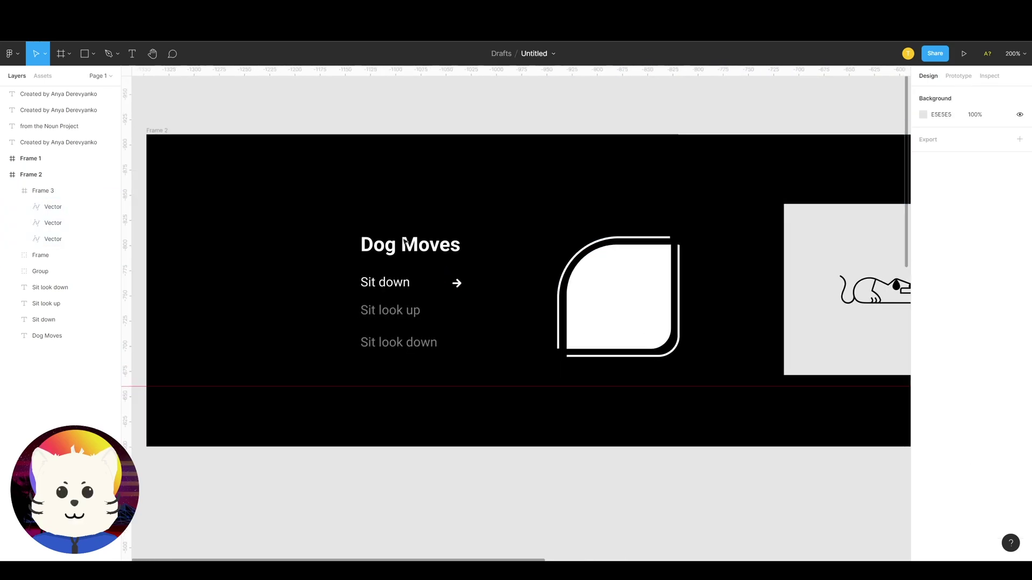
pyautogui.click(382, 284)
pyautogui.click(403, 248)
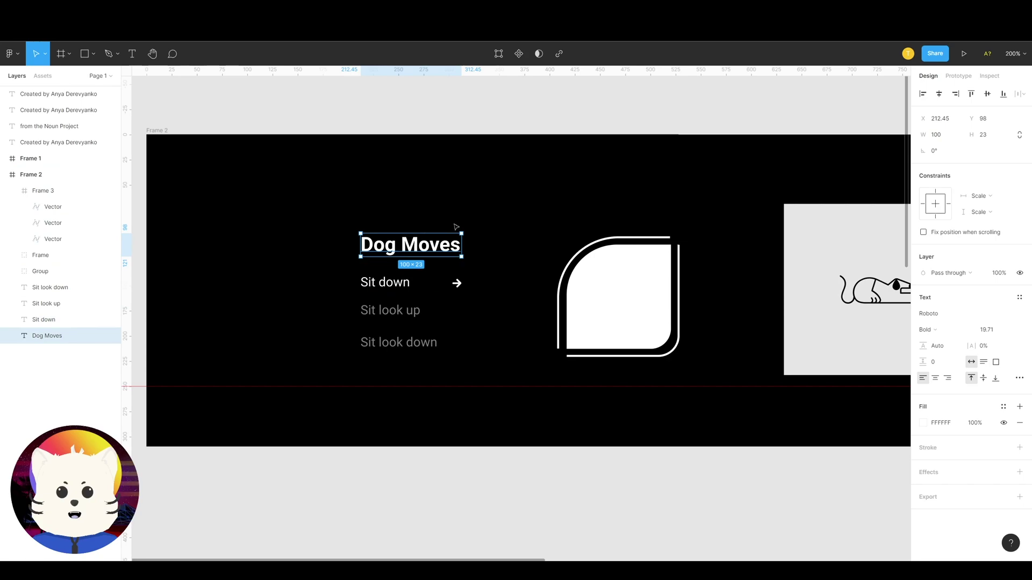
pyautogui.click(456, 226)
pyautogui.click(405, 284)
pyautogui.click(454, 293)
pyautogui.click(411, 310)
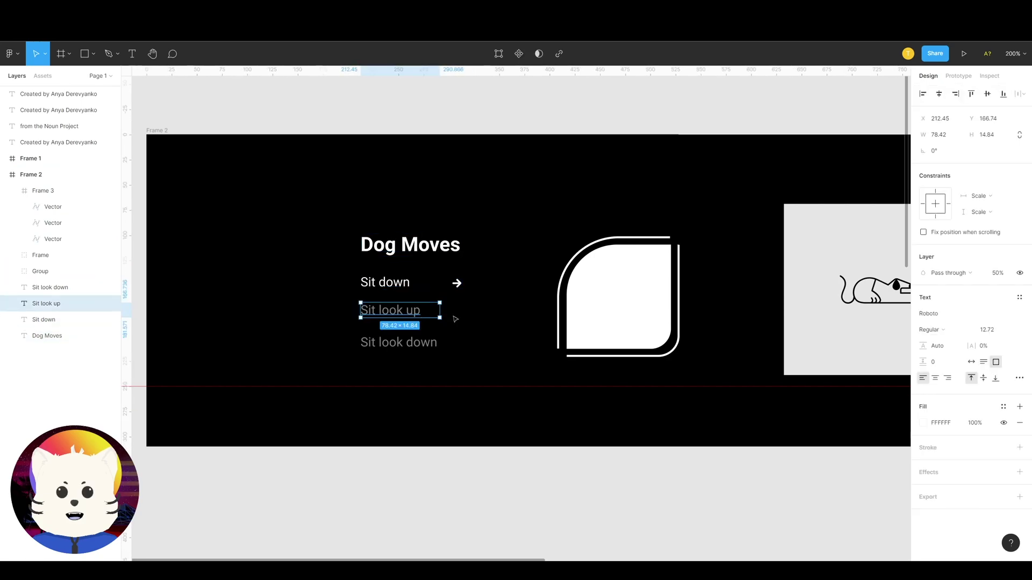
pyautogui.click(457, 322)
pyautogui.click(430, 343)
pyautogui.click(465, 319)
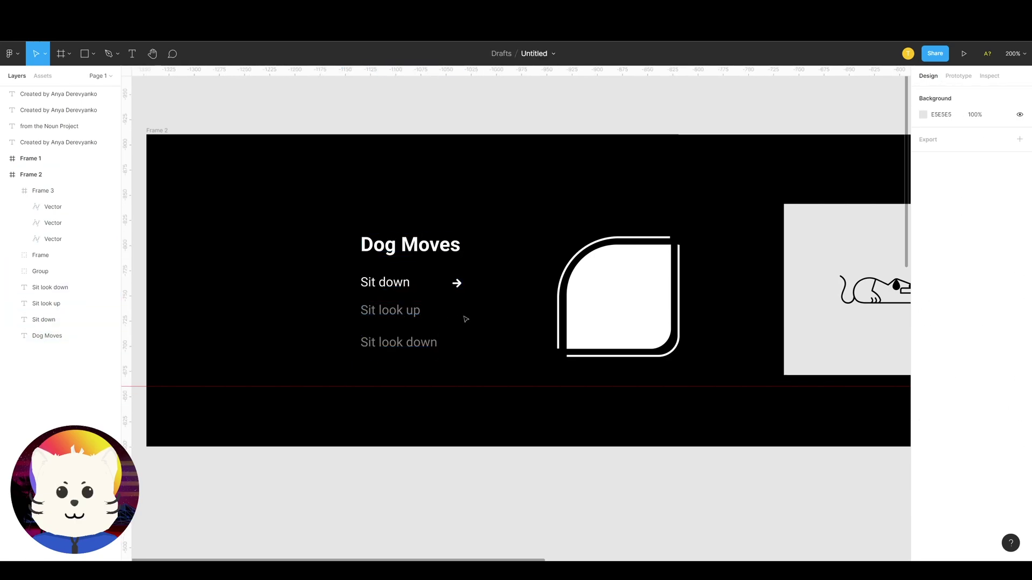
pyautogui.click(411, 311)
pyautogui.click(389, 283)
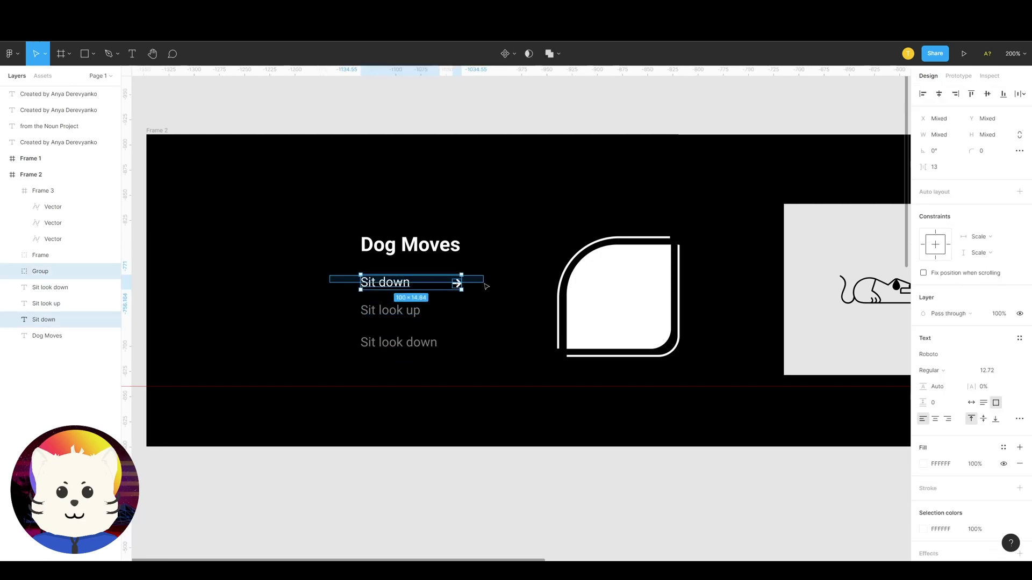
pyautogui.click(484, 291)
pyautogui.click(390, 311)
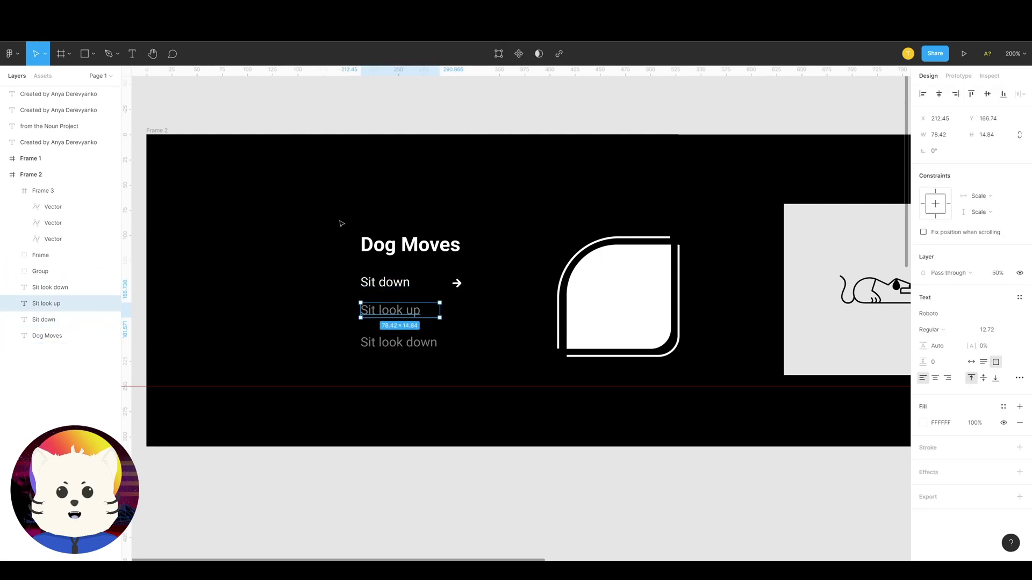
# Step: Group the "Dog Moves" title, the three move labels and the arrow in Frame 2
pyautogui.moveTo(341, 224); pyautogui.dragTo(495, 355)
pyautogui.hotkey('ctrl', 'g')
pyautogui.click(502, 322)
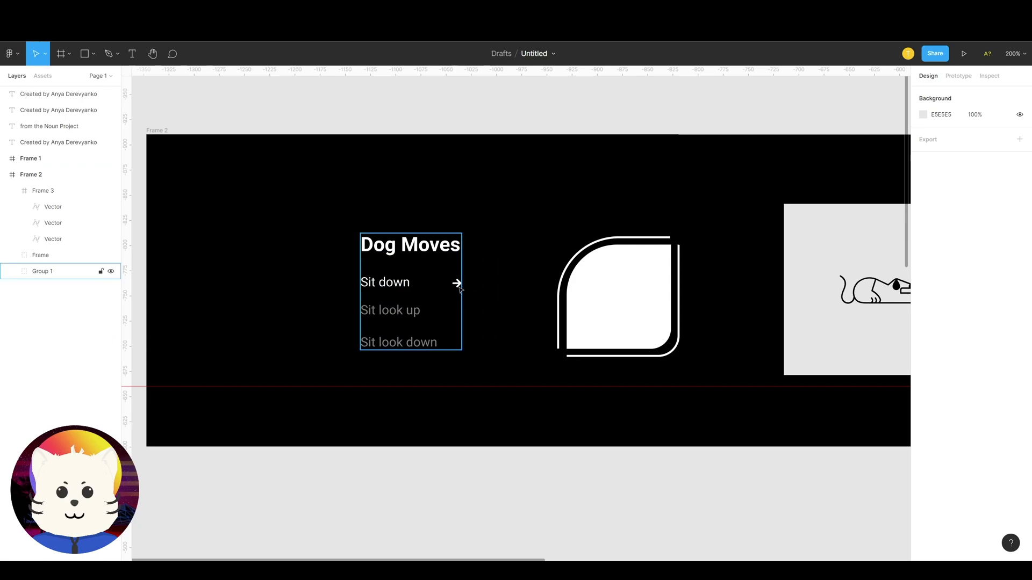
# Step: Inspect the fill colour and layer opacity of the "Sit look up" label inside the new group
pyautogui.click(456, 283)
pyautogui.moveTo(396, 287)
pyautogui.mouseDown()
pyautogui.moveTo(401, 272)
pyautogui.moveTo(387, 280)
pyautogui.mouseUp()
pyautogui.doubleClick(403, 312)
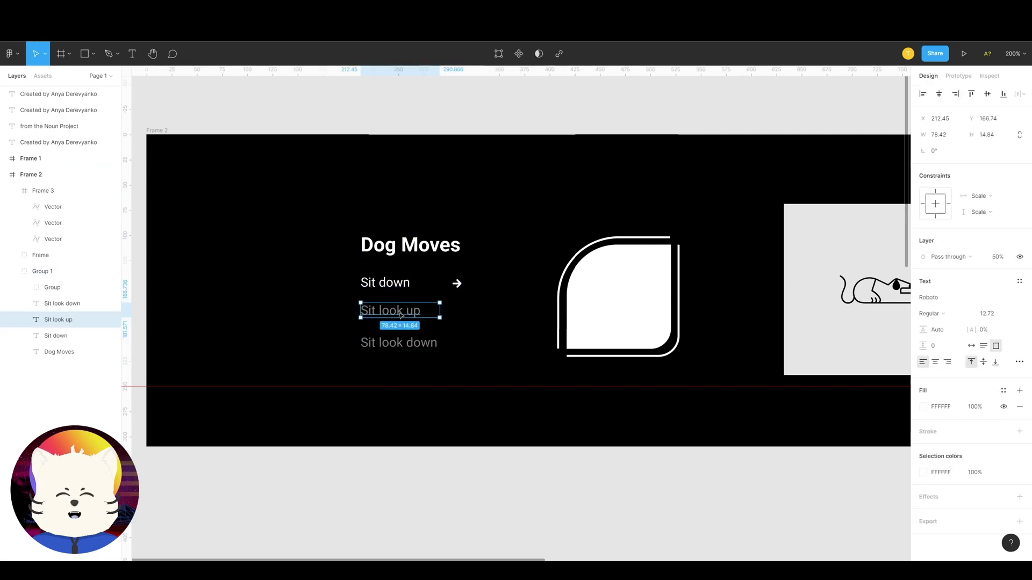
pyautogui.moveTo(403, 317); pyautogui.dragTo(390, 317)
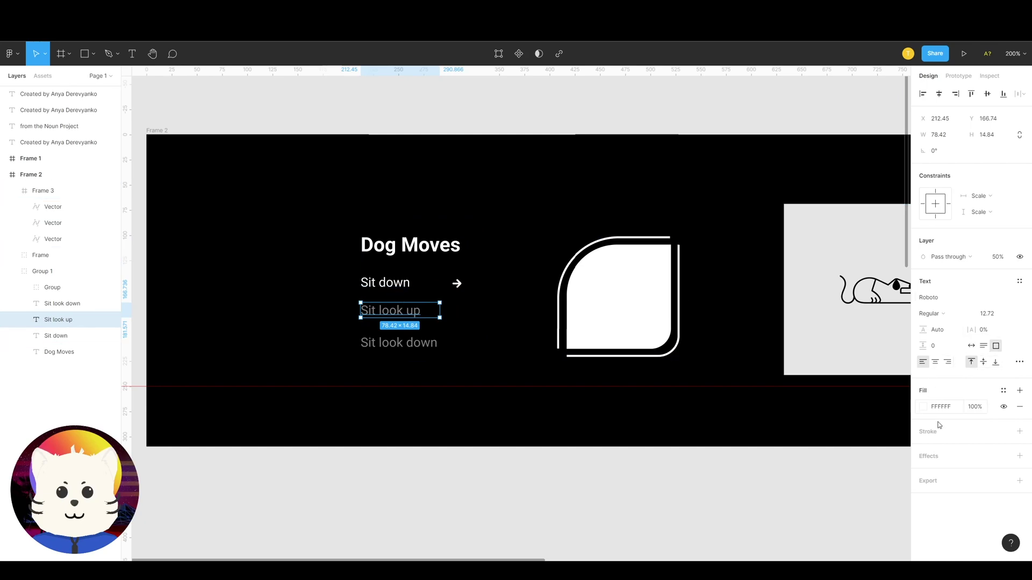
pyautogui.click(921, 408)
pyautogui.click(923, 408)
pyautogui.moveTo(896, 423); pyautogui.dragTo(666, 301)
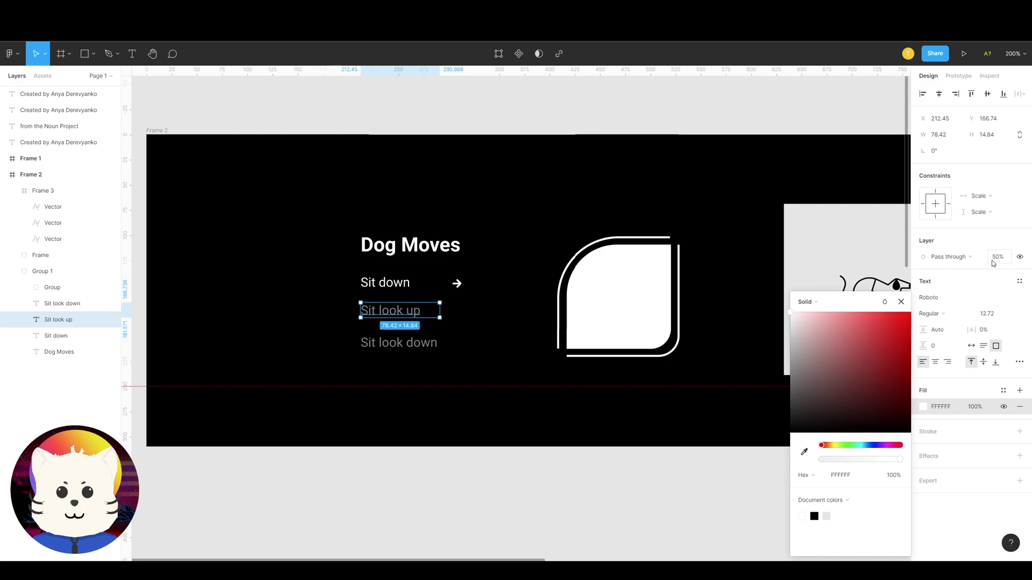
pyautogui.click(457, 346)
pyautogui.hscroll(1, 486, 311)
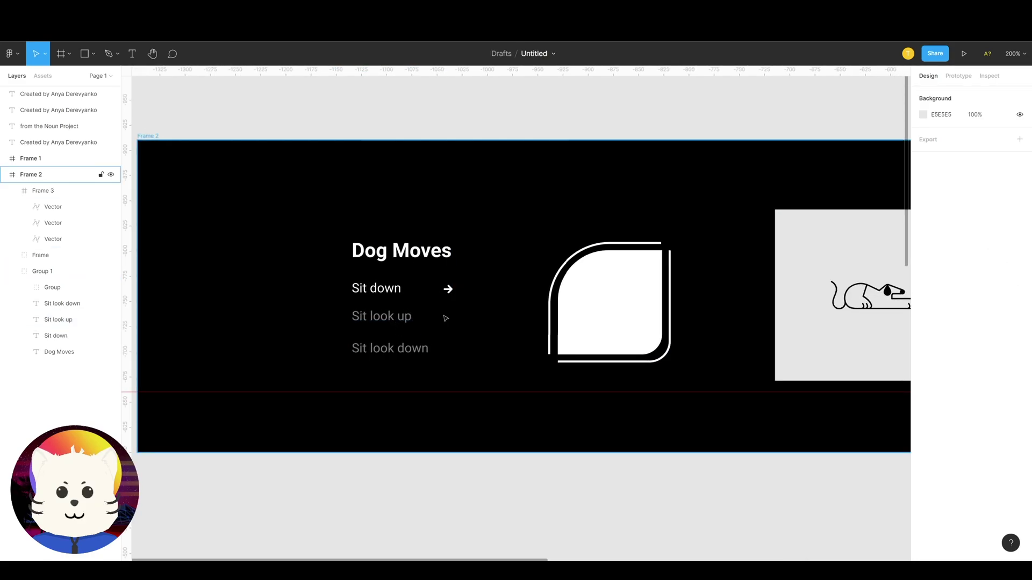
# Step: Flatten the nested arrow group into a single vector and rename it "Arrow"
pyautogui.hotkey('shift', '0')
pyautogui.click(106, 271)
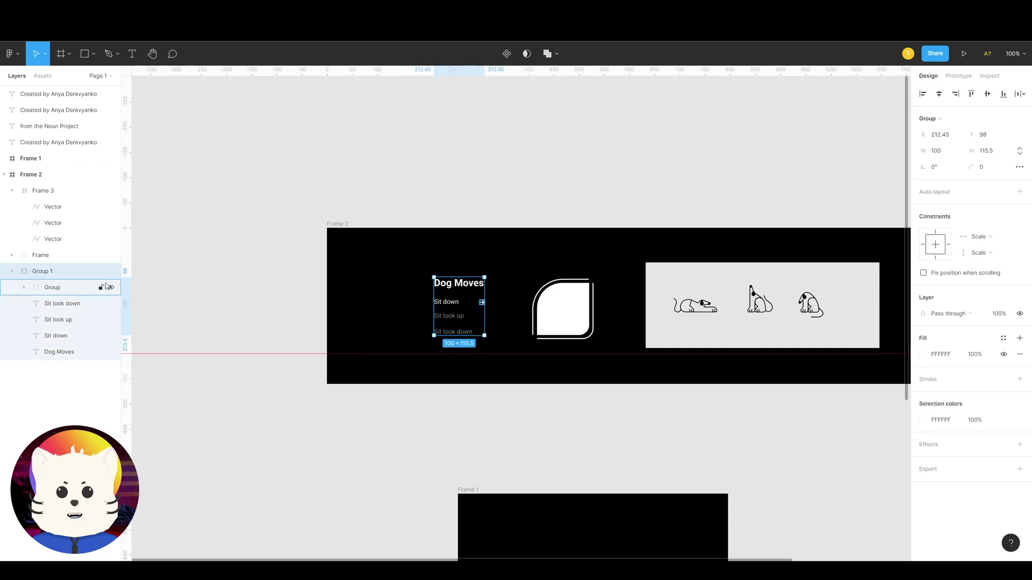
pyautogui.click(53, 288)
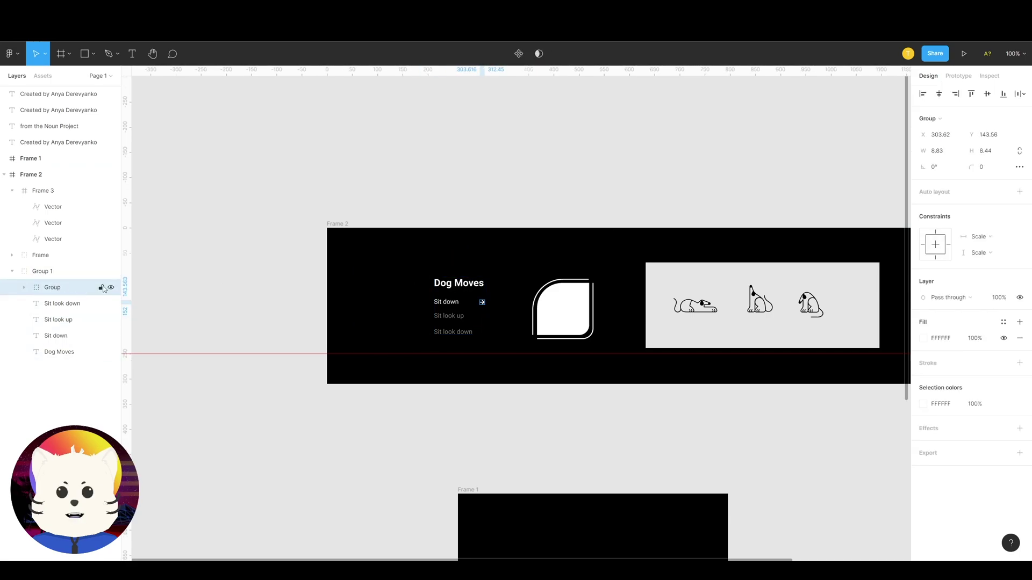
pyautogui.hotkey('ctrl', 'e')
pyautogui.doubleClick(56, 288)
pyautogui.write('Arr')
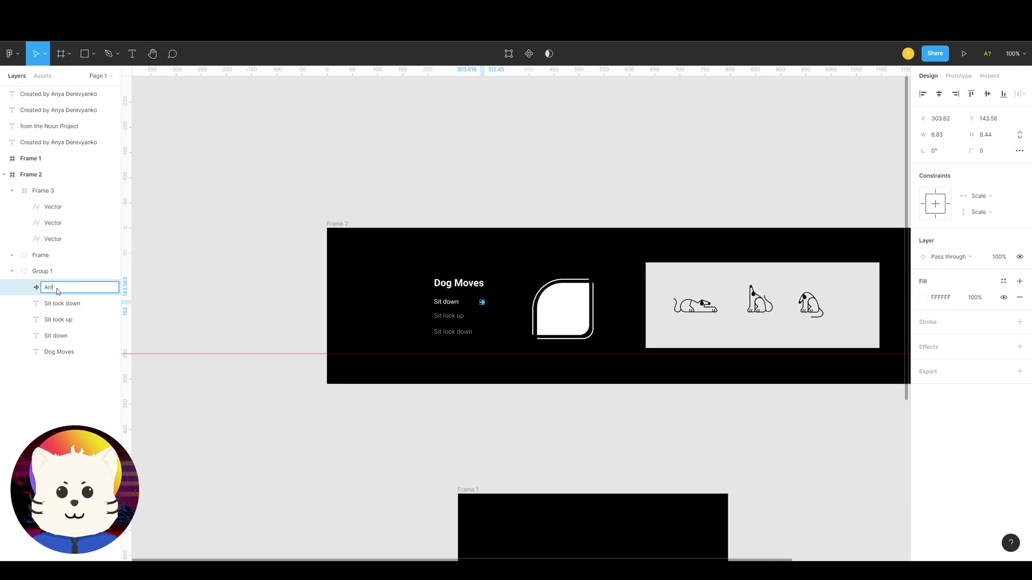
pyautogui.write('ow')
# Step: Rename the group holding the title, move labels and arrow as "Dog Moves"
pyautogui.doubleClick(51, 272)
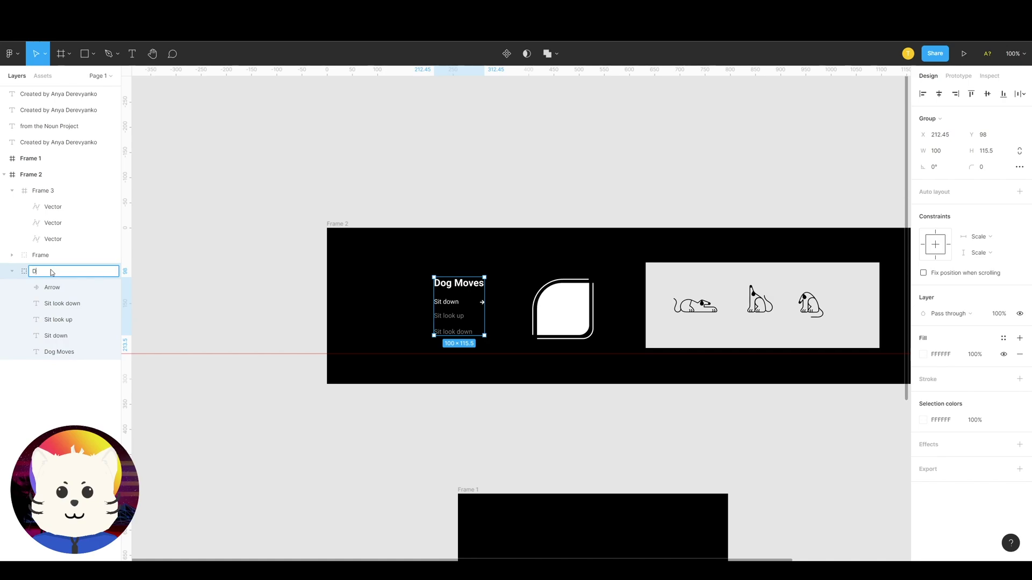
pyautogui.write('Dog Moves')
pyautogui.press('Return')
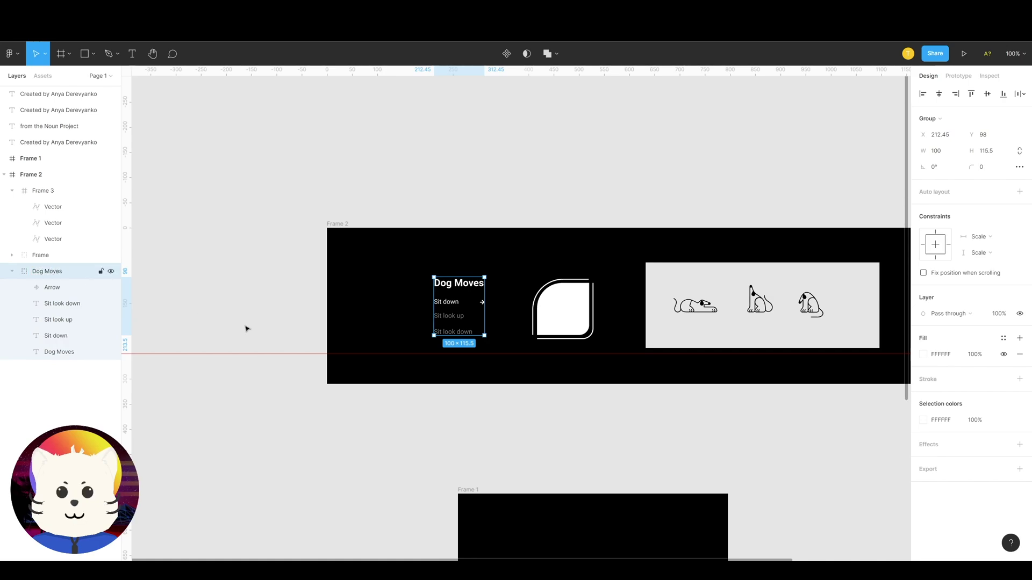
pyautogui.click(246, 328)
# Step: Move Frame 3 with the three dog drawings out of Frame 2 onto the empty canvas above it
pyautogui.moveTo(507, 399); pyautogui.dragTo(301, 398)
pyautogui.moveTo(497, 398); pyautogui.dragTo(549, 387)
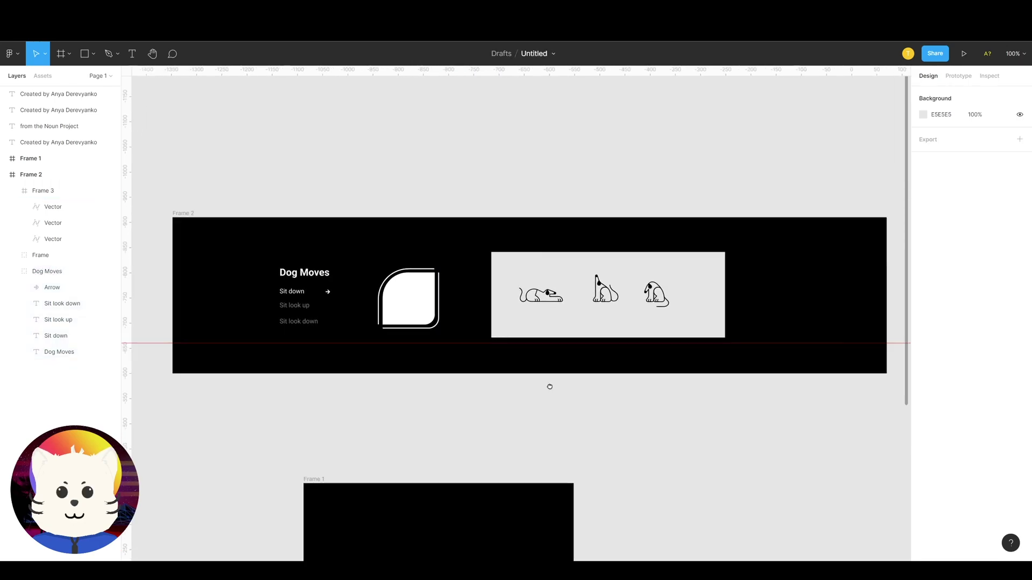
pyautogui.hscroll(-3, 550, 386)
pyautogui.click(493, 301)
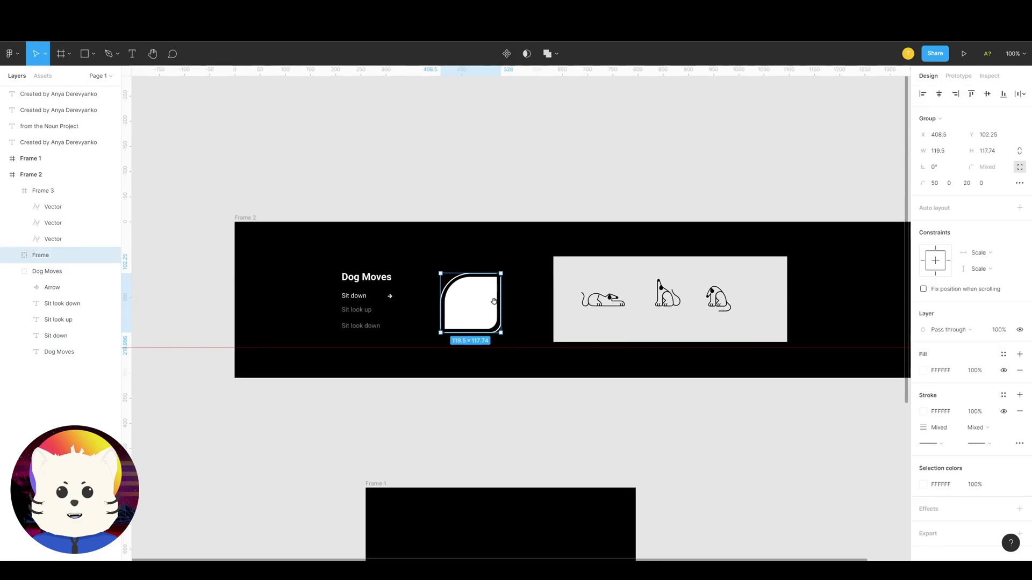
pyautogui.moveTo(603, 303); pyautogui.dragTo(444, 324)
pyautogui.hotkey('ctrl', '+')
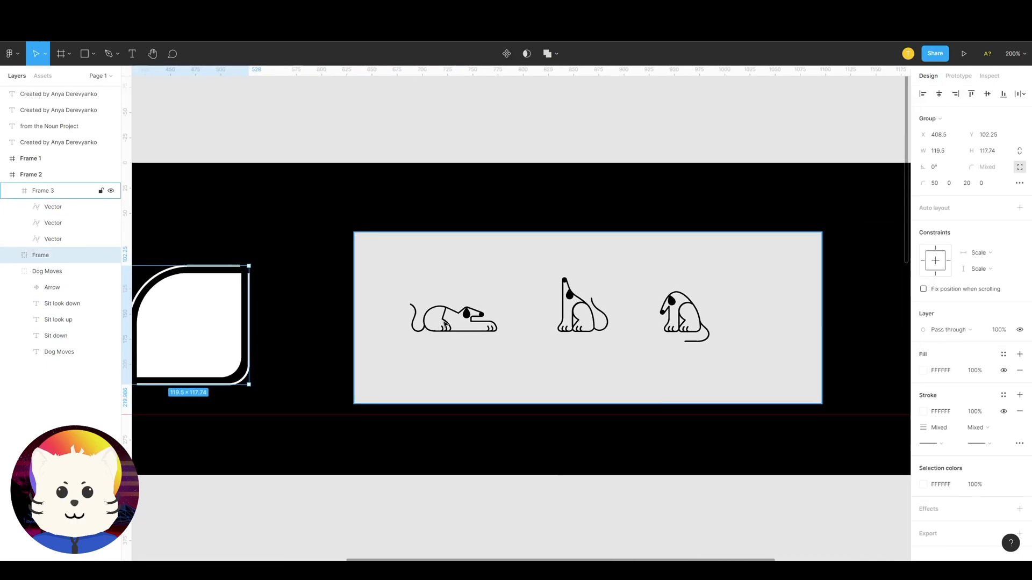
pyautogui.click(472, 318)
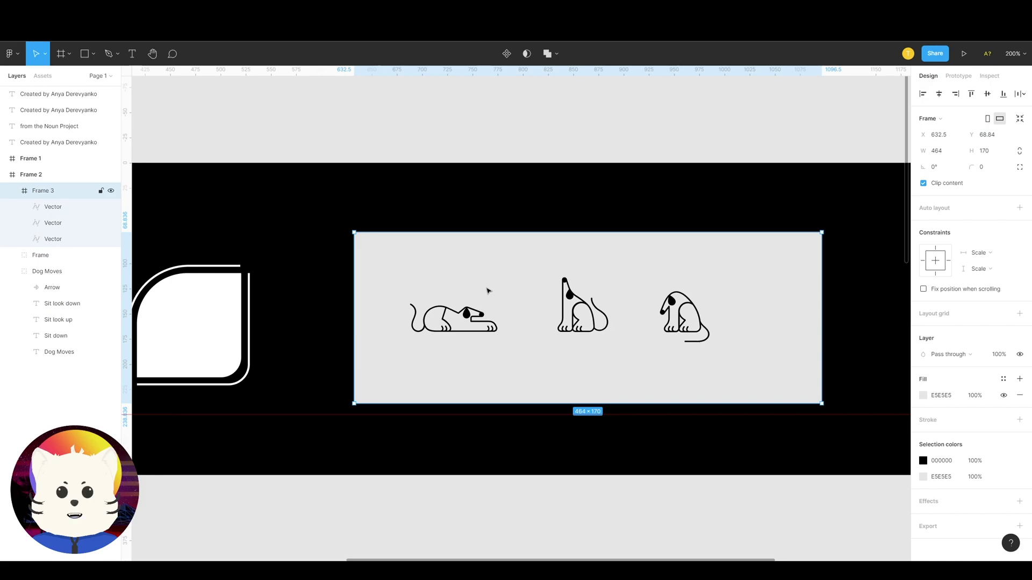
pyautogui.moveTo(484, 323); pyautogui.dragTo(490, 437)
pyautogui.moveTo(508, 433); pyautogui.dragTo(479, 266)
# Step: Examine the three dog vectors inside Frame 3
pyautogui.click(83, 194)
pyautogui.keyDown('shift'); pyautogui.click(68, 222); pyautogui.keyUp('shift')
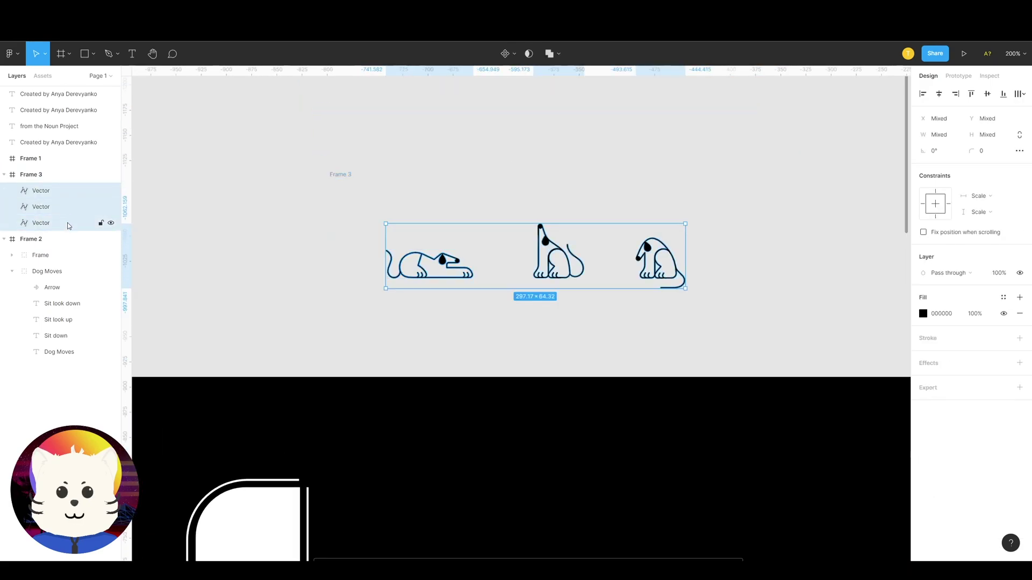
pyautogui.click(67, 223)
pyautogui.click(67, 191)
pyautogui.click(289, 253)
pyautogui.scroll(-2, 286, 249)
pyautogui.hscroll(-2, 285, 249)
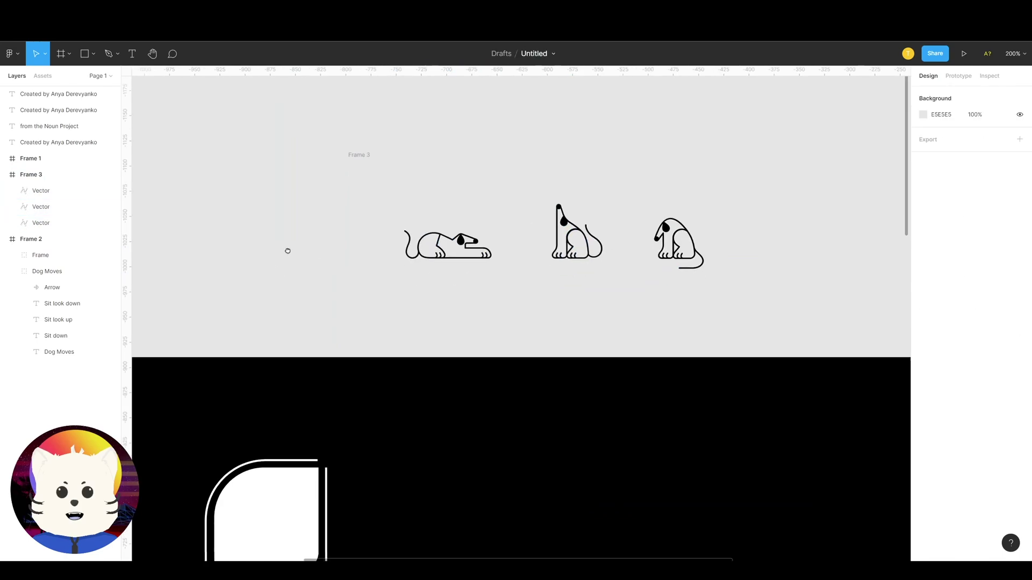
pyautogui.moveTo(489, 223); pyautogui.dragTo(477, 224)
pyautogui.hotkey('ctrl', 'z')
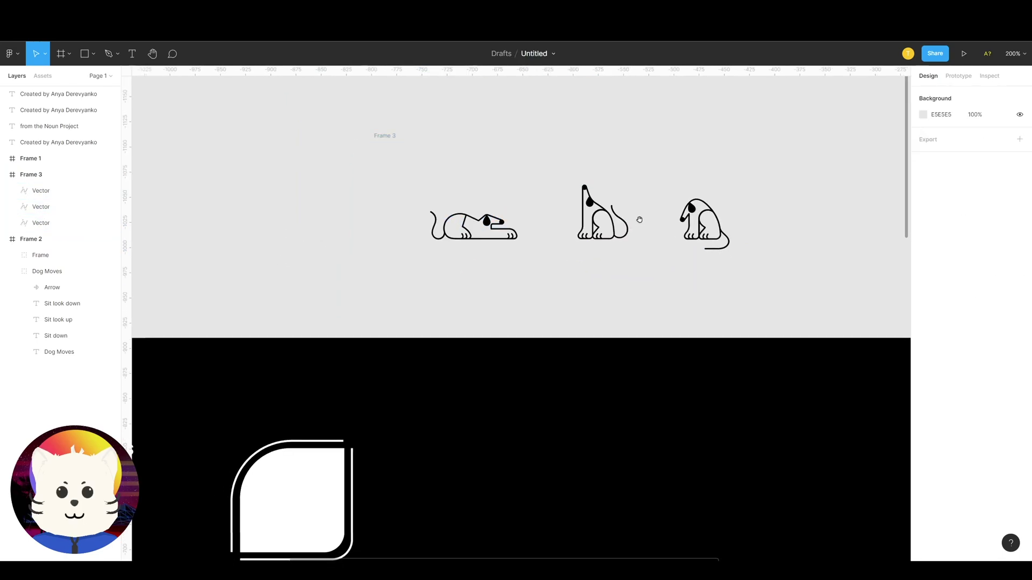
# Step: Place a horizontal guide in Frame 3 along the baseline of the dogs' feet
pyautogui.moveTo(638, 220); pyautogui.dragTo(567, 252)
pyautogui.moveTo(565, 74); pyautogui.dragTo(514, 260)
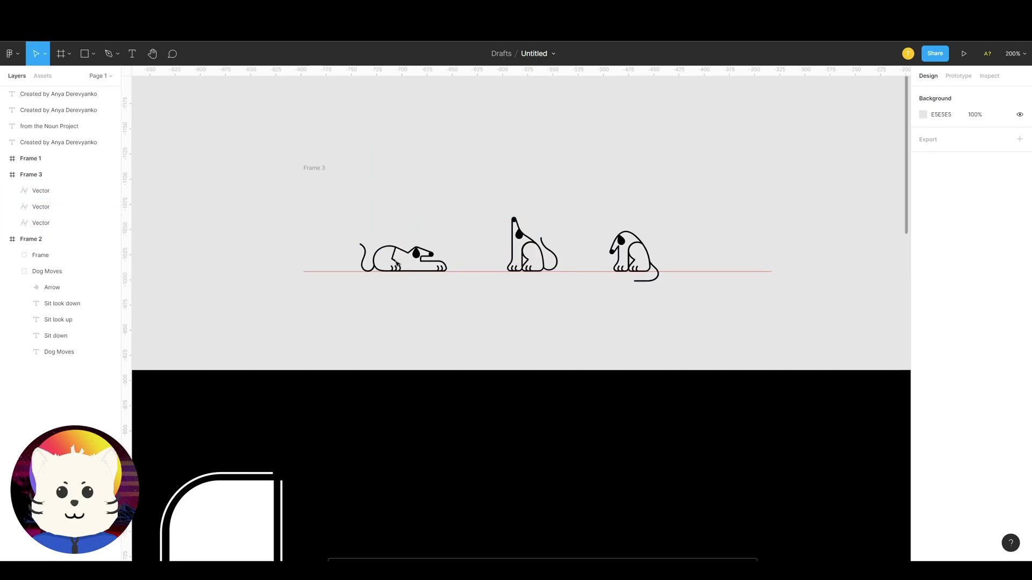
pyautogui.scroll(1, 453, 279)
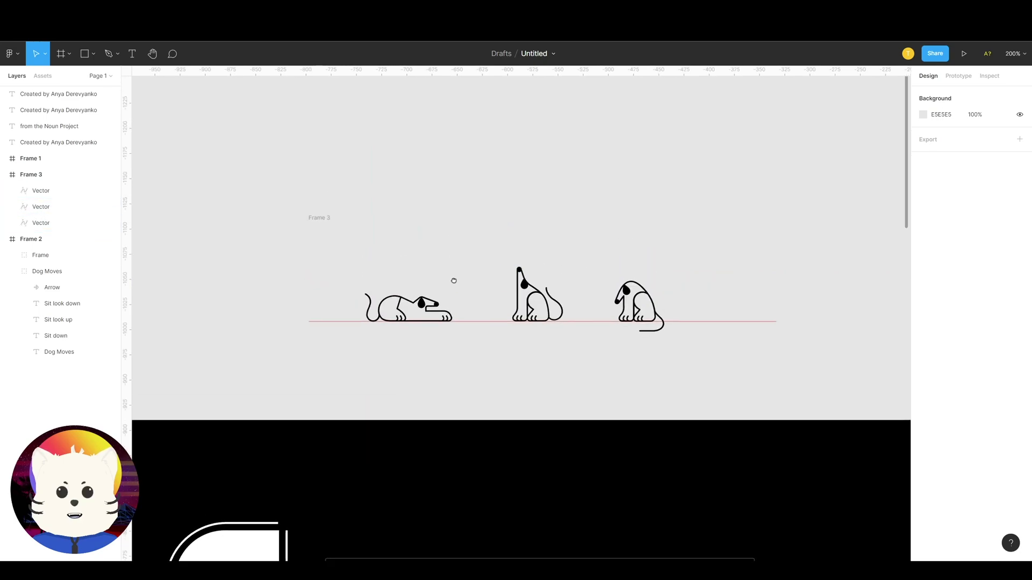
# Step: Distribute the three dog drawings horizontally and set the spacing between them to 50
pyautogui.click(538, 298)
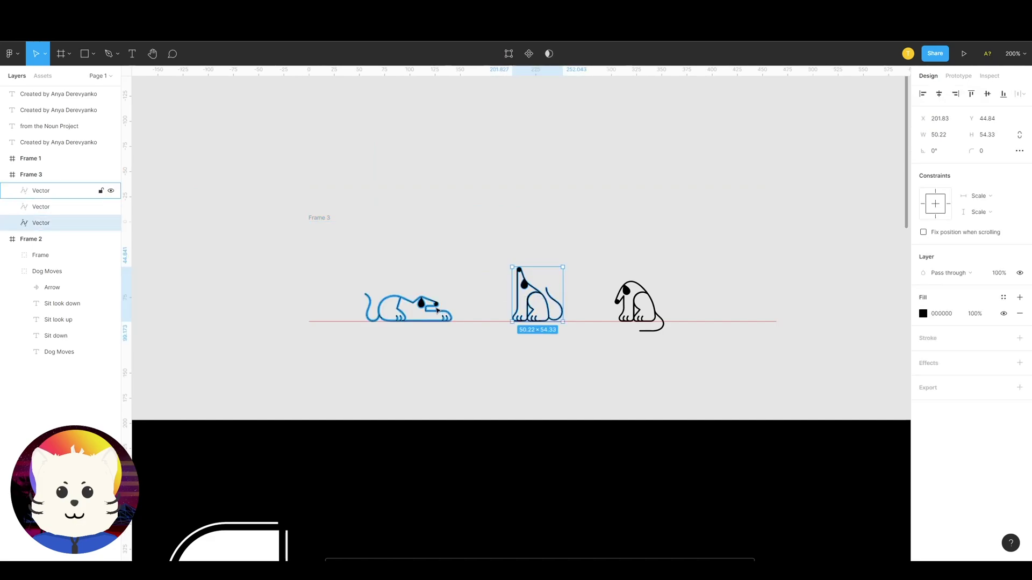
pyautogui.keyDown('shift'); pyautogui.click(408, 309); pyautogui.keyUp('shift')
pyautogui.keyDown('shift'); pyautogui.click(640, 310); pyautogui.keyUp('shift')
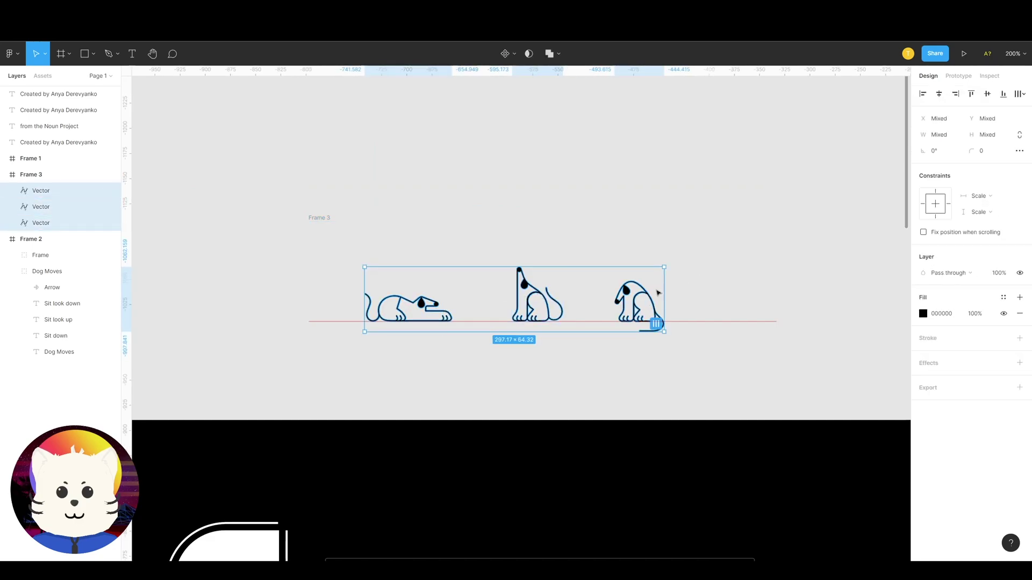
pyautogui.click(1020, 94)
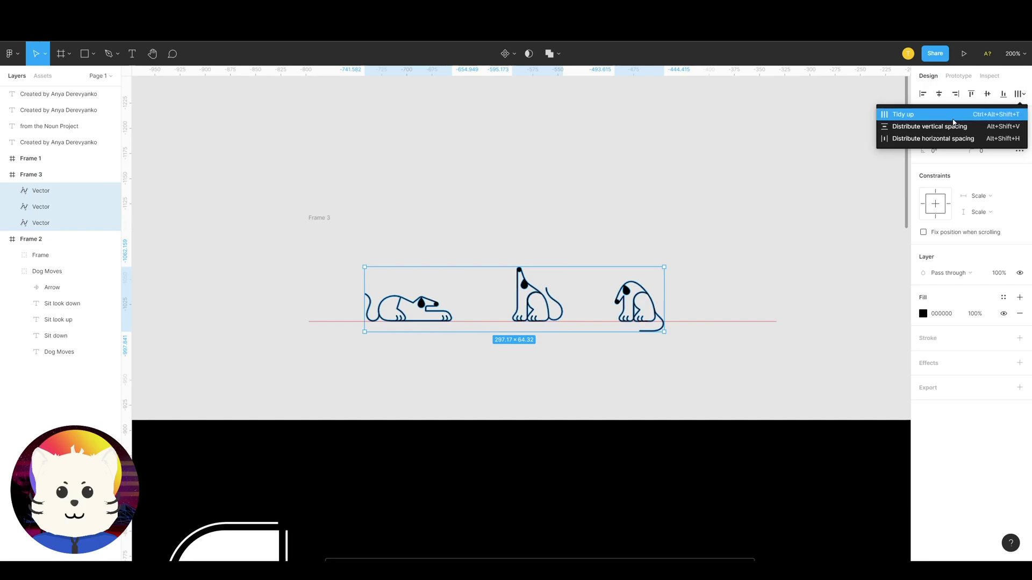
pyautogui.click(949, 139)
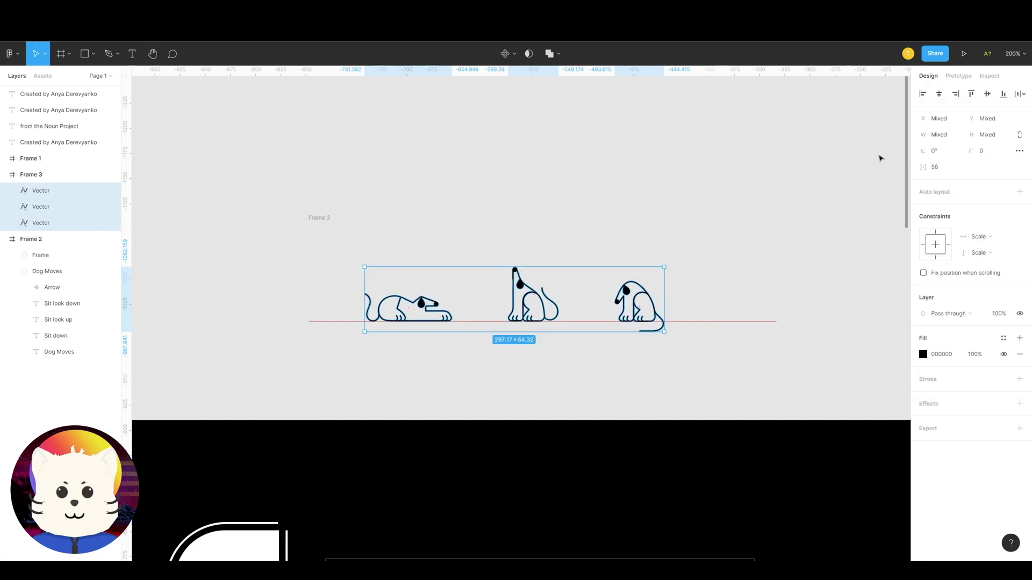
pyautogui.click(941, 169)
pyautogui.write('50')
pyautogui.press('Return')
pyautogui.click(665, 238)
# Step: Group the three dog drawings in Frame 3, keeping their feet on the horizontal guide
pyautogui.hscroll(-1, 634, 247)
pyautogui.scroll(-1, 634, 247)
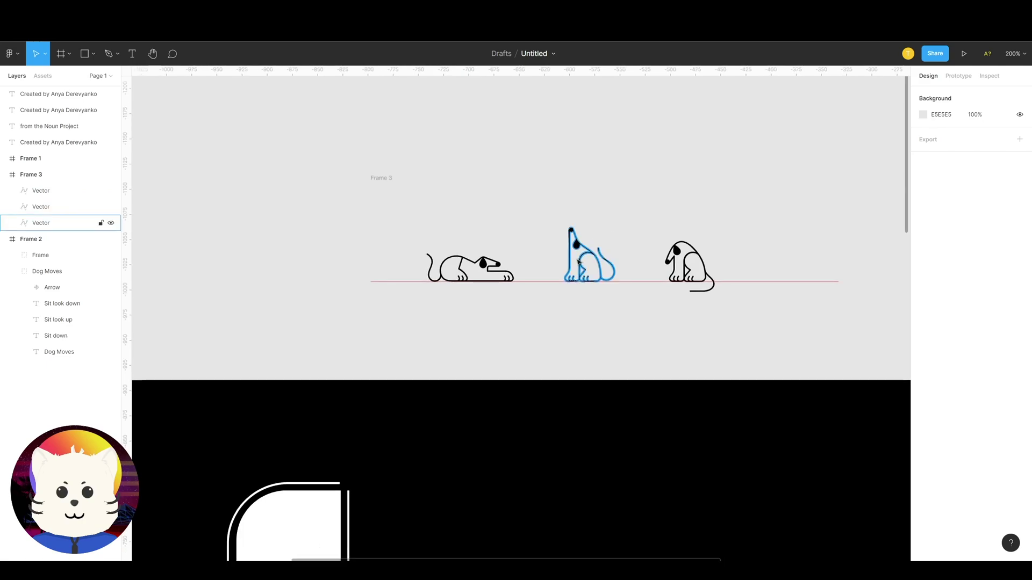
pyautogui.click(579, 262)
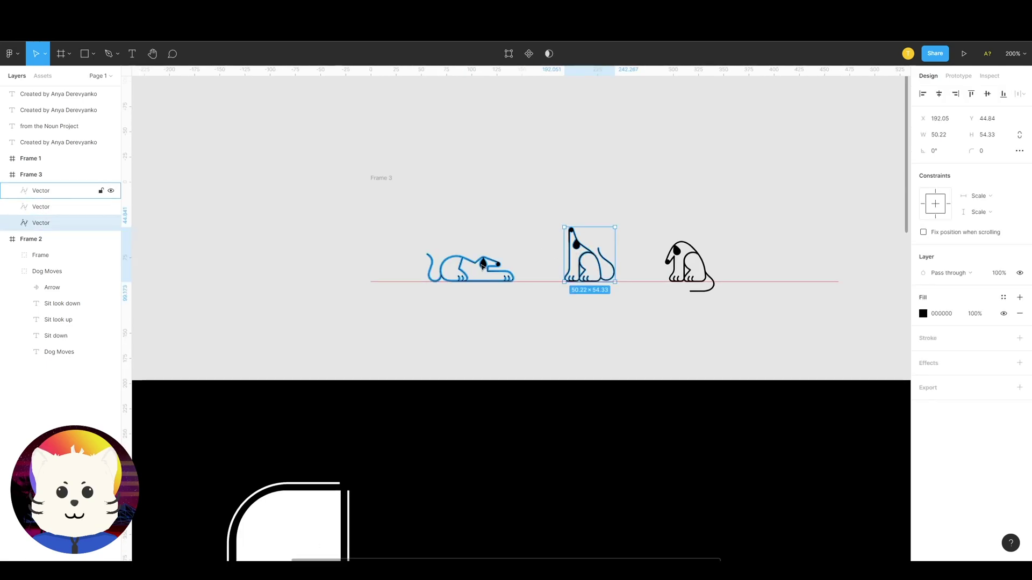
pyautogui.keyDown('shift'); pyautogui.click(482, 263); pyautogui.keyUp('shift')
pyautogui.keyDown('shift'); pyautogui.click(678, 262); pyautogui.keyUp('shift')
pyautogui.moveTo(678, 261); pyautogui.dragTo(678, 240)
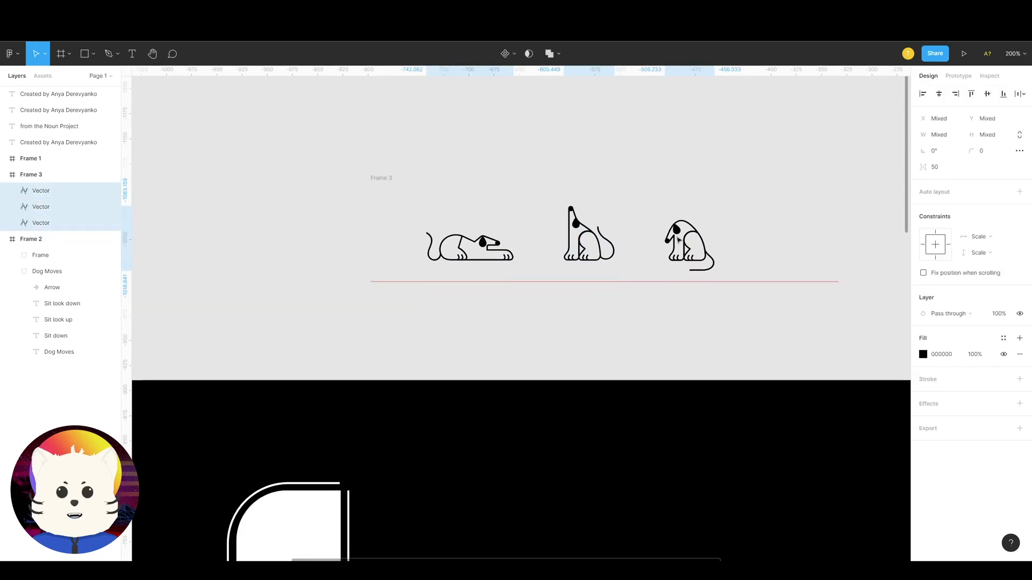
pyautogui.hotkey('ctrl', 'g')
pyautogui.scroll(-1, 607, 225)
pyautogui.hscroll(-1, 608, 224)
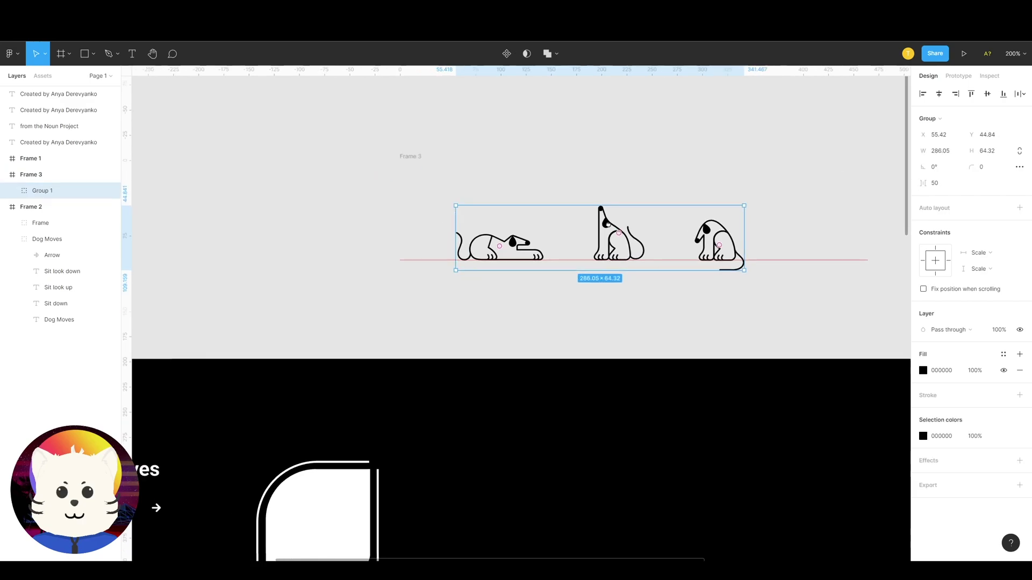
pyautogui.moveTo(608, 224); pyautogui.dragTo(524, 233)
pyautogui.hotkey('ctrl', 'z')
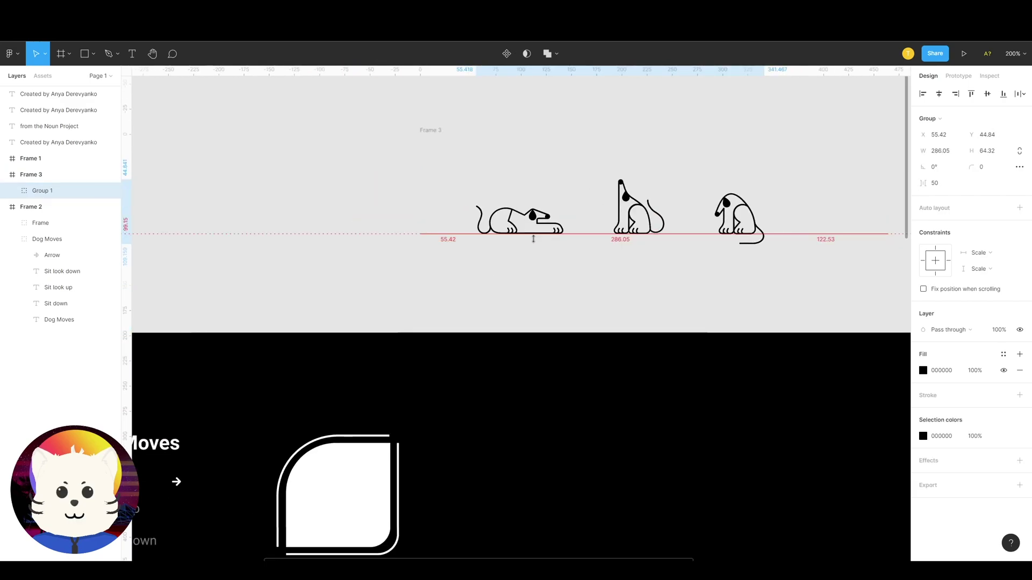
pyautogui.hotkey('ctrl', 'x')
pyautogui.scroll(-4, 594, 269)
pyautogui.hscroll(-3, 594, 269)
pyautogui.hotkey('ctrl', '-')
pyautogui.hotkey('ctrl', '-')
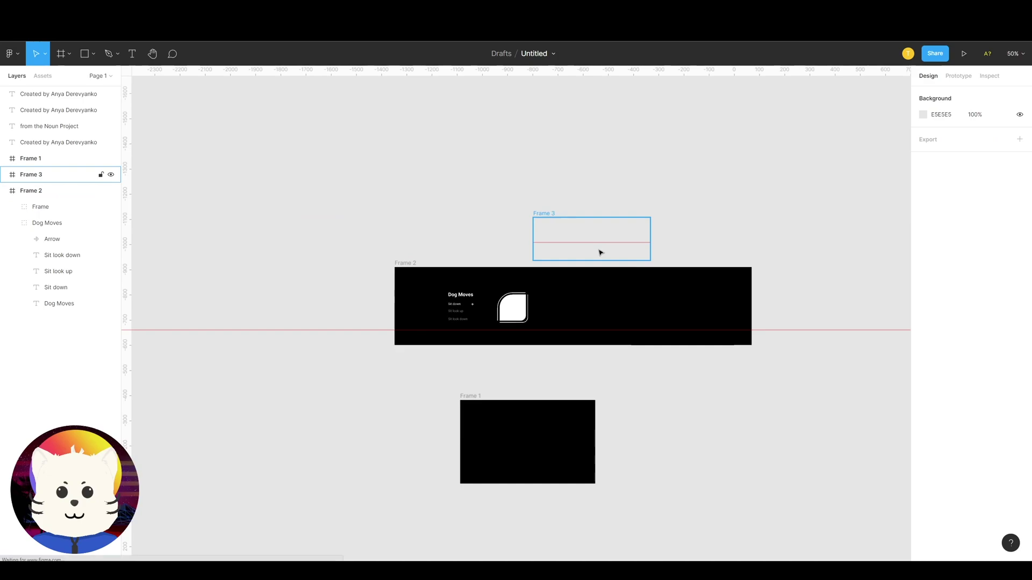
pyautogui.hotkey('ctrl', 'z')
# Step: Copy the Dog Moves text group and the white rounded frame group from Frame 2 into Frame 1, side by side
pyautogui.click(633, 380)
pyautogui.moveTo(633, 380); pyautogui.dragTo(611, 277)
pyautogui.hotkey('ctrl', '+')
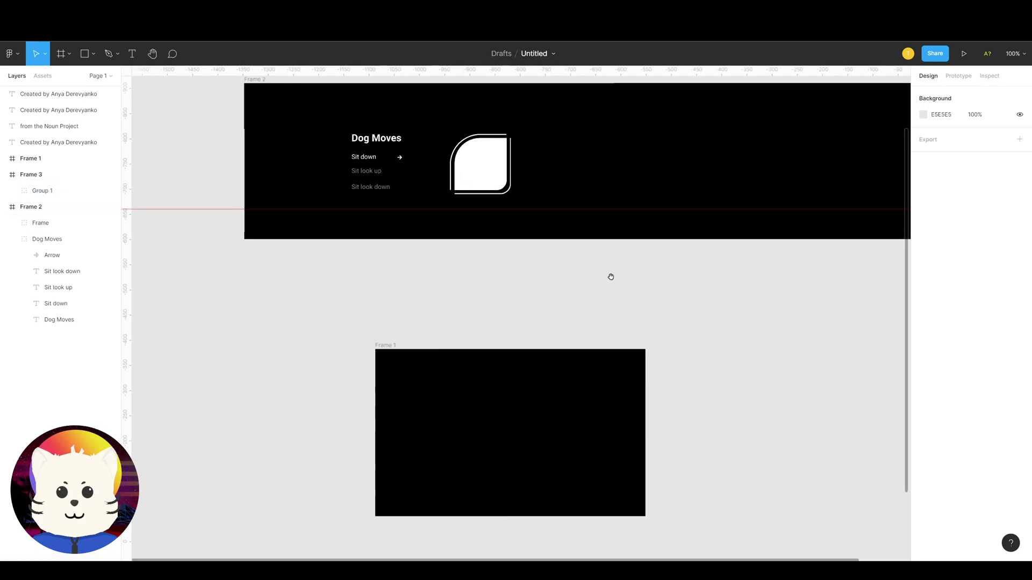
pyautogui.moveTo(500, 157); pyautogui.dragTo(468, 199)
pyautogui.moveTo(367, 203); pyautogui.dragTo(471, 415)
pyautogui.click(410, 150)
pyautogui.hotkey('ctrl', 'z')
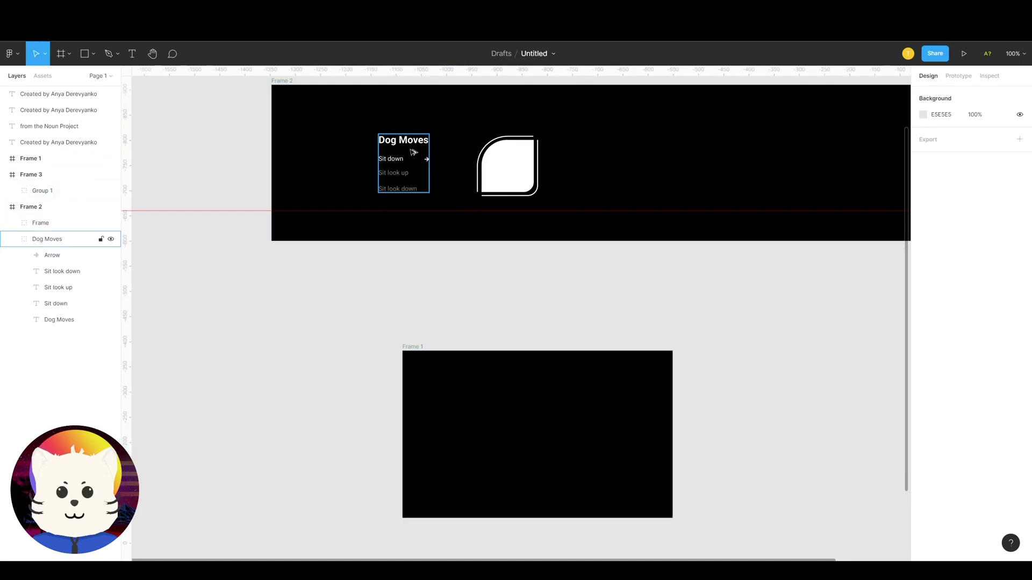
pyautogui.hotkey('ctrl', 'v')
pyautogui.click(517, 167)
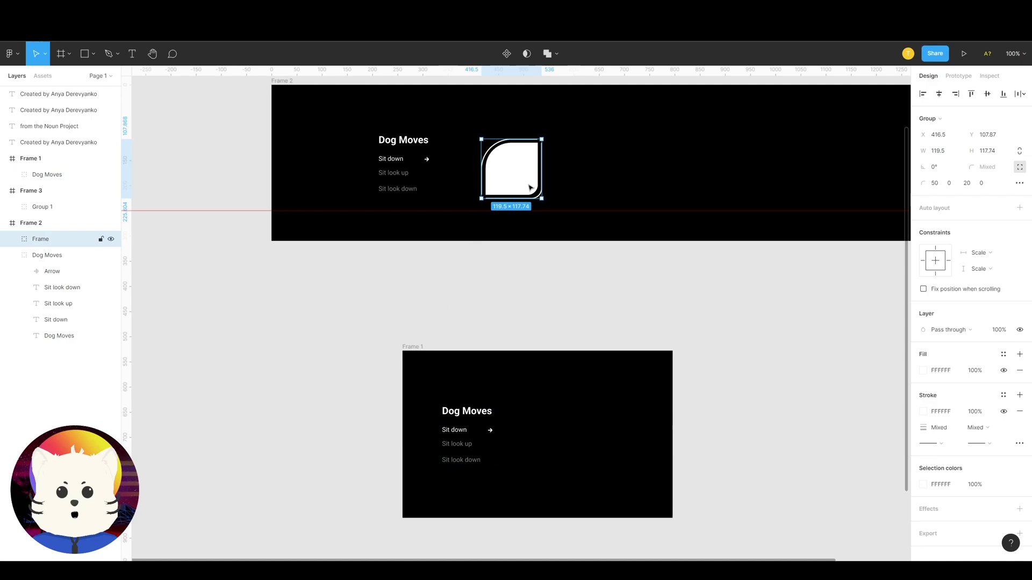
pyautogui.moveTo(517, 167); pyautogui.dragTo(589, 441)
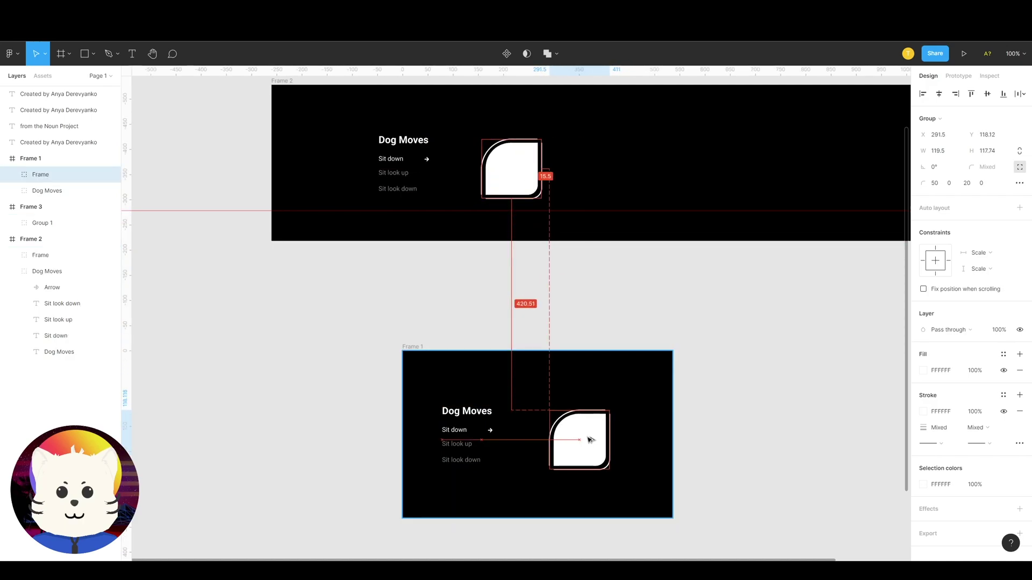
# Step: Align Frame 1's text and rounded frame groups on their vertical centers, and center the pair horizontally in Frame 1 by temporarily grouping them
pyautogui.scroll(-2, 590, 441)
pyautogui.hscroll(1, 590, 440)
pyautogui.moveTo(670, 411); pyautogui.dragTo(351, 295)
pyautogui.click(987, 94)
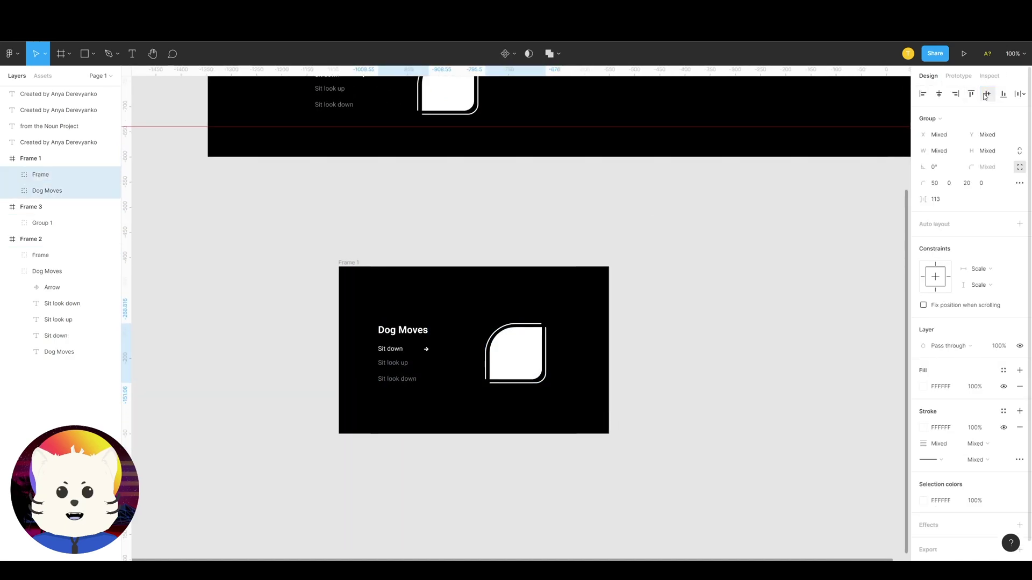
pyautogui.hotkey('ctrl', 'g')
pyautogui.click(939, 94)
pyautogui.hotkey('ctrl', 'shift', 'g')
pyautogui.click(684, 260)
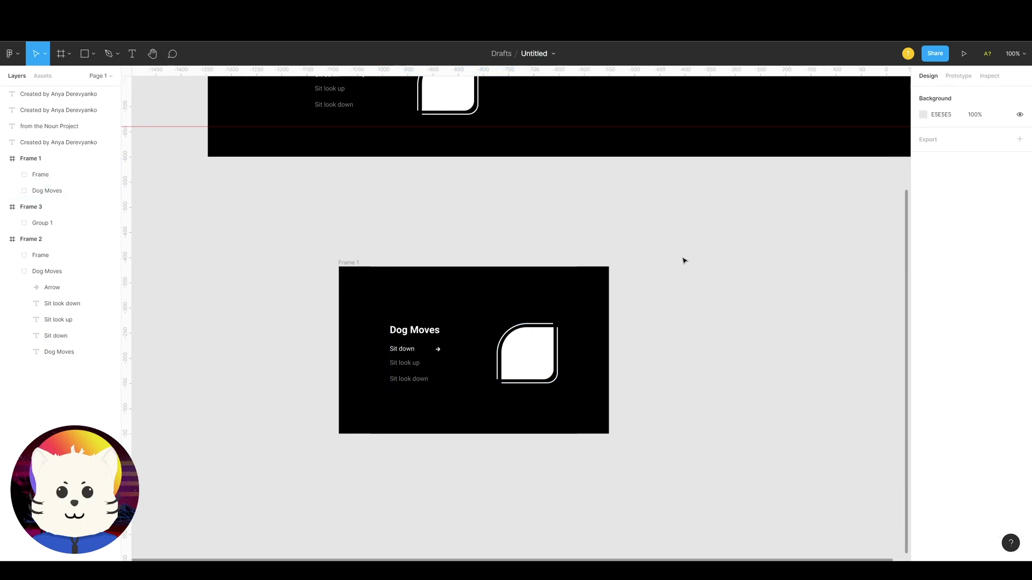
# Step: Move the dog group from Frame 3 into Frame 1, placing the lying dog over the white rounded shape
pyautogui.scroll(5, 635, 251)
pyautogui.scroll(2, 610, 287)
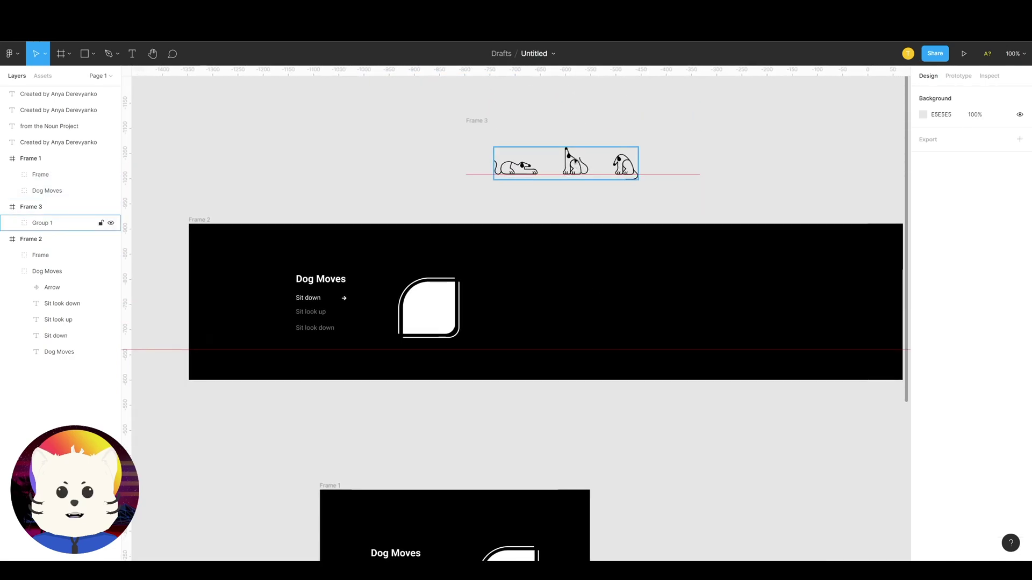
pyautogui.moveTo(570, 161); pyautogui.dragTo(561, 333)
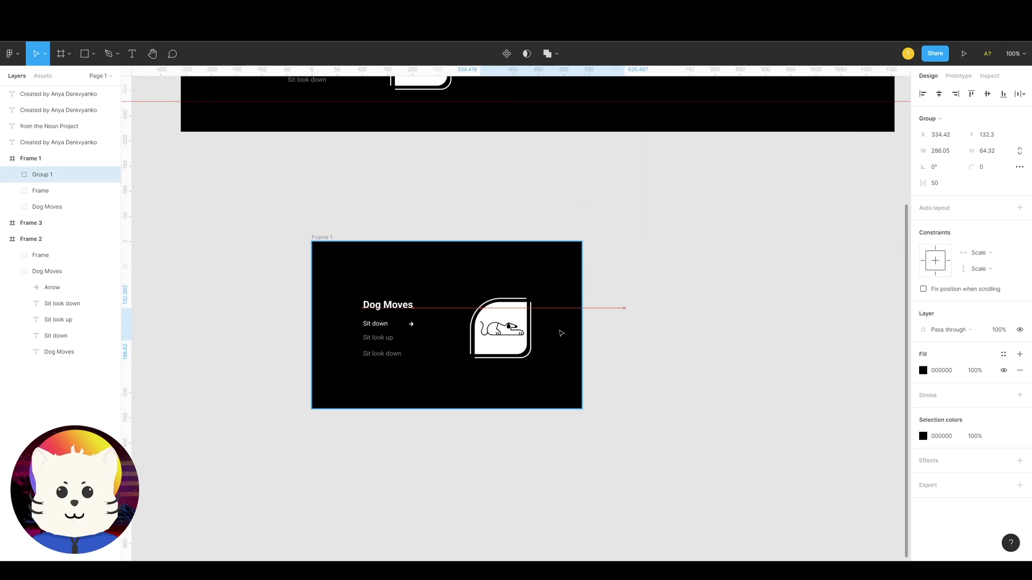
pyautogui.scroll(5, 561, 333)
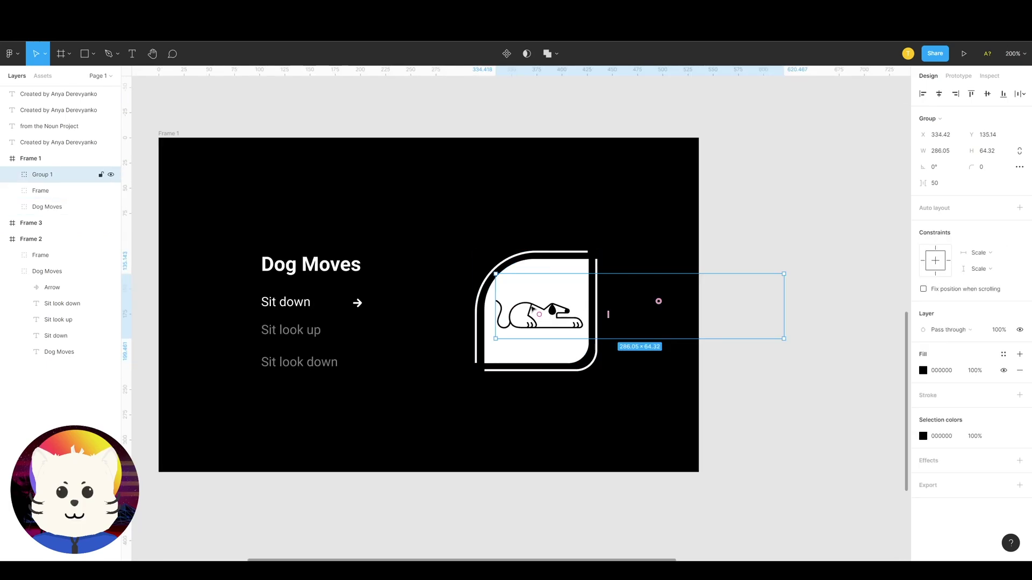
pyautogui.moveTo(541, 329); pyautogui.dragTo(659, 299)
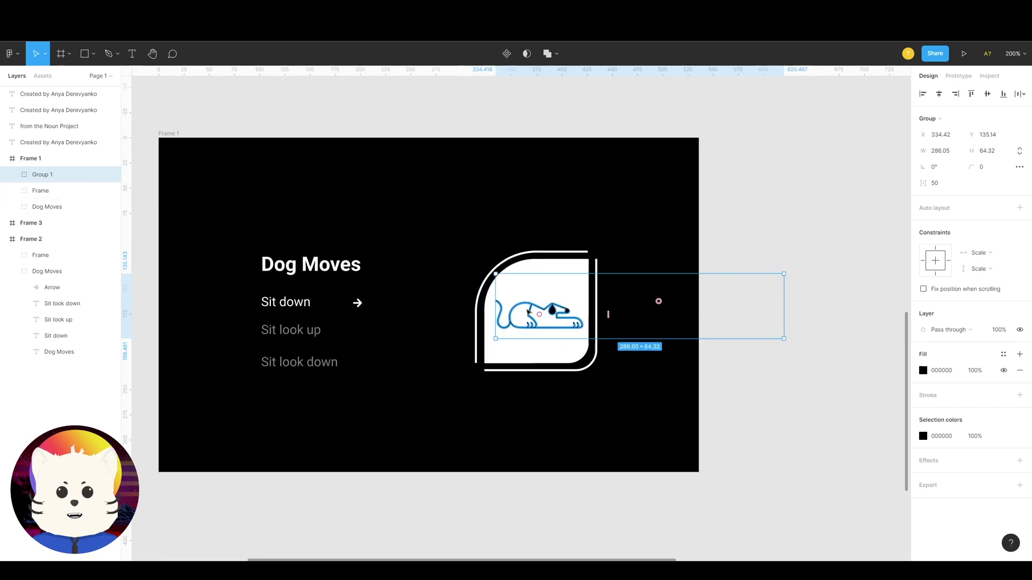
pyautogui.click(516, 246)
pyautogui.click(543, 321)
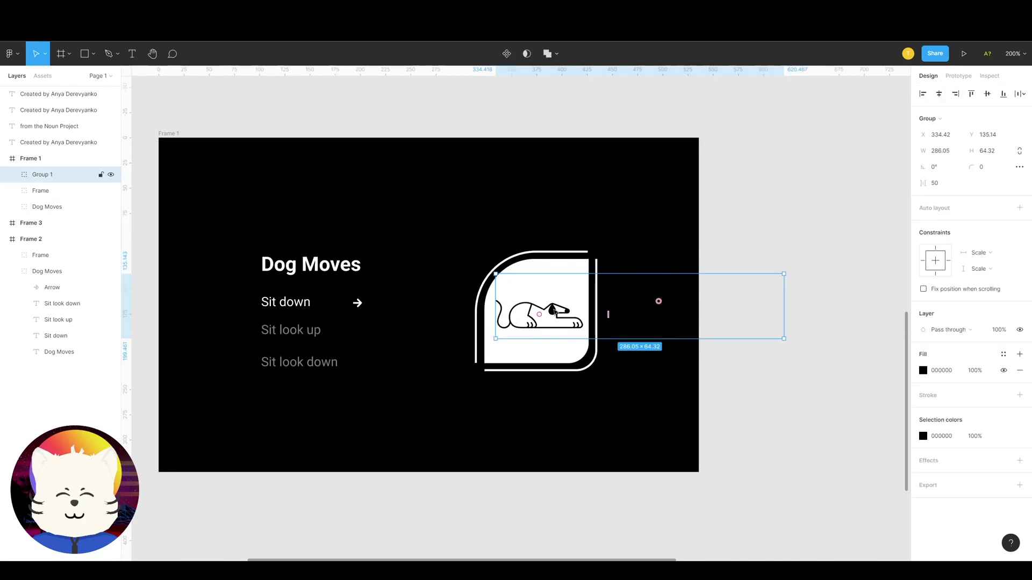
# Step: Shift the dog group within Frame 1 so the middle sitting dog sits inside the white rounded shape
pyautogui.moveTo(567, 311); pyautogui.dragTo(448, 310)
pyautogui.hscroll(-2, 533, 304)
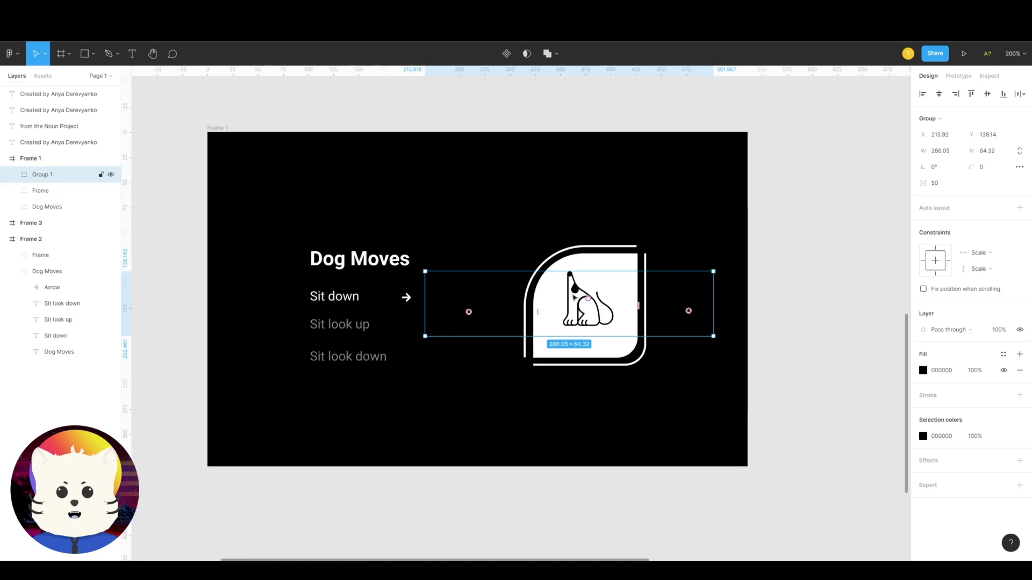
pyautogui.moveTo(560, 292)
pyautogui.mouseDown()
pyautogui.moveTo(687, 295)
pyautogui.moveTo(566, 293)
pyautogui.mouseUp()
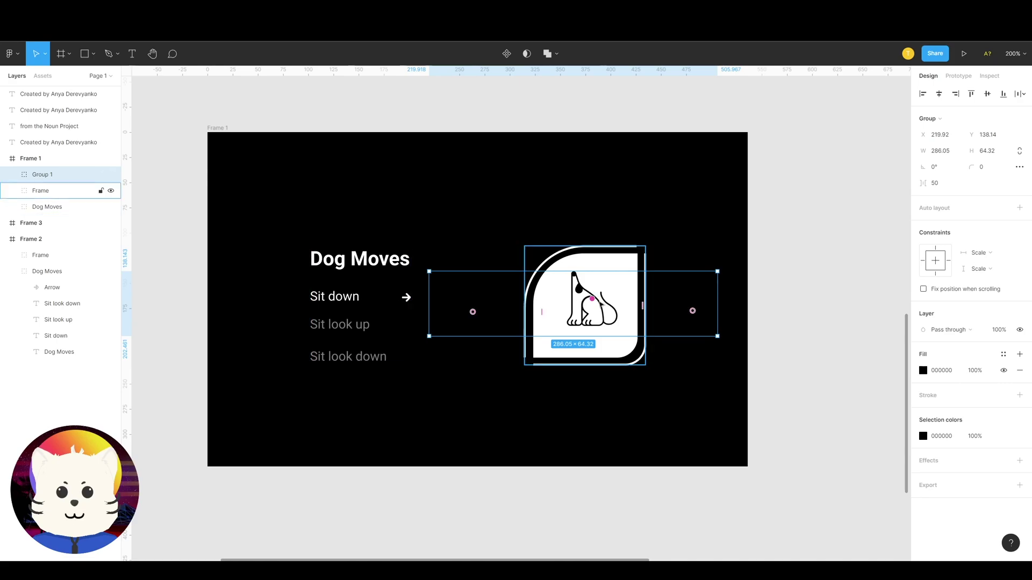
pyautogui.moveTo(590, 304); pyautogui.dragTo(467, 306)
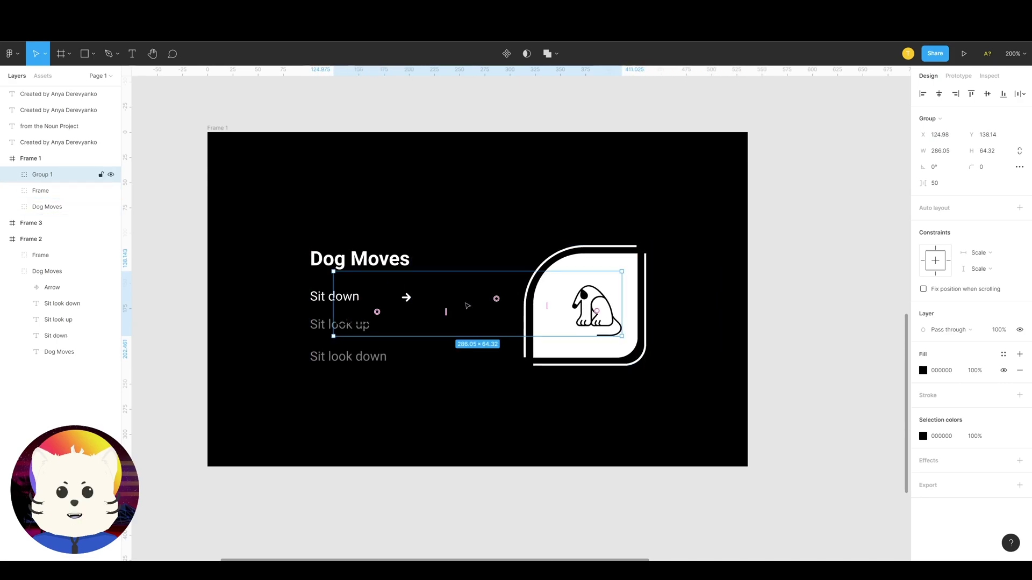
pyautogui.hotkey('ctrl', 'z')
pyautogui.moveTo(576, 300); pyautogui.dragTo(596, 309)
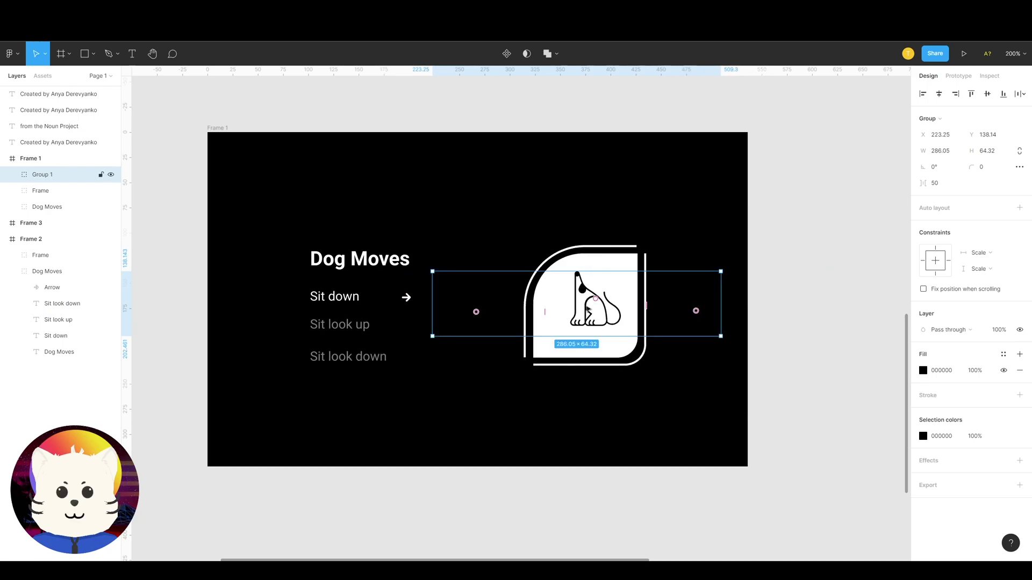
# Step: Nudge the dog group to X 217.25 and Y 147.14 to center the middle dog in the white shape
pyautogui.hotkey('shift', 'Down')
pyautogui.hotkey('shift', 'Down')
pyautogui.hotkey('shift', 'Up')
pyautogui.press('Left')
pyautogui.press('Left')
pyautogui.press('Left')
pyautogui.press('Left')
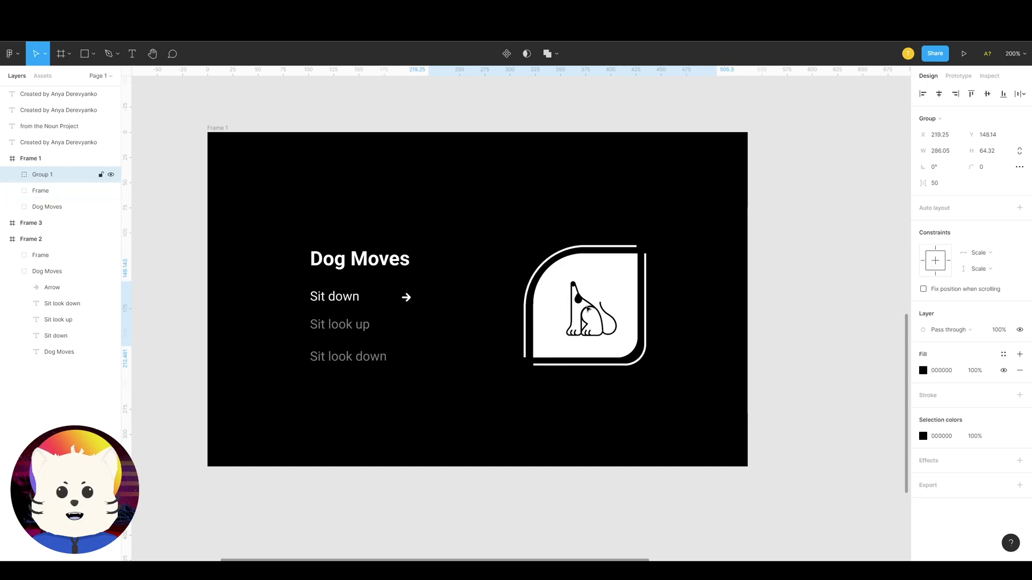
pyautogui.press('Up')
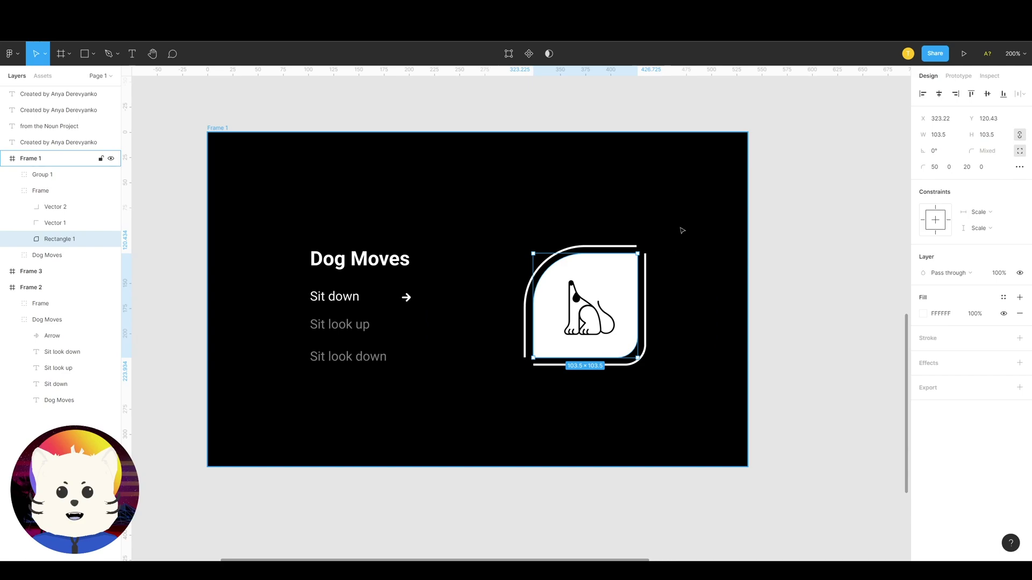
# Step: Paste a copy of the white Rectangle 1 in place directly in Frame 1, beneath the dog group, and dismiss the missing fonts dialog
pyautogui.click(681, 230)
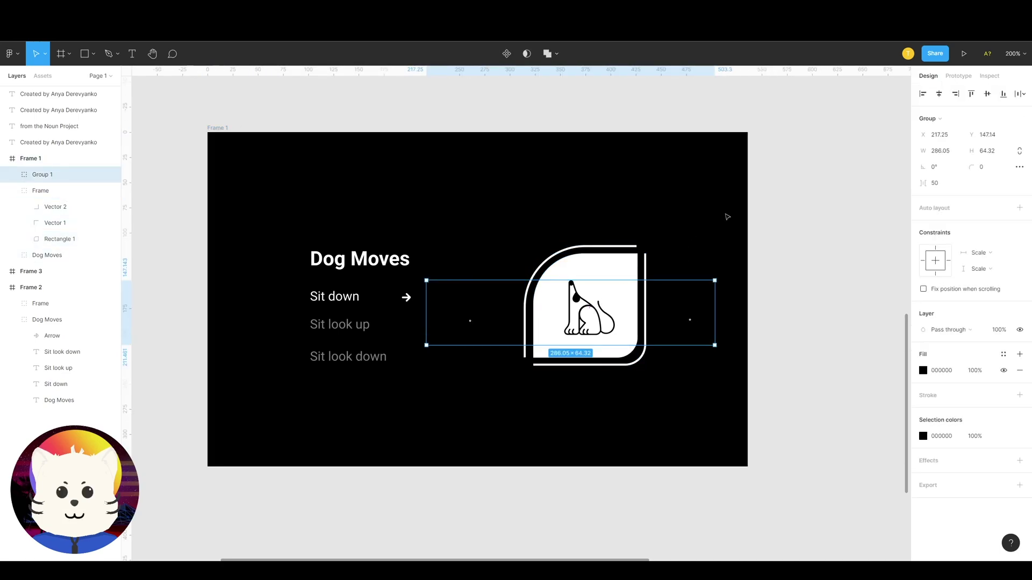
pyautogui.press('Escape')
pyautogui.hotkey('ctrl', 'v')
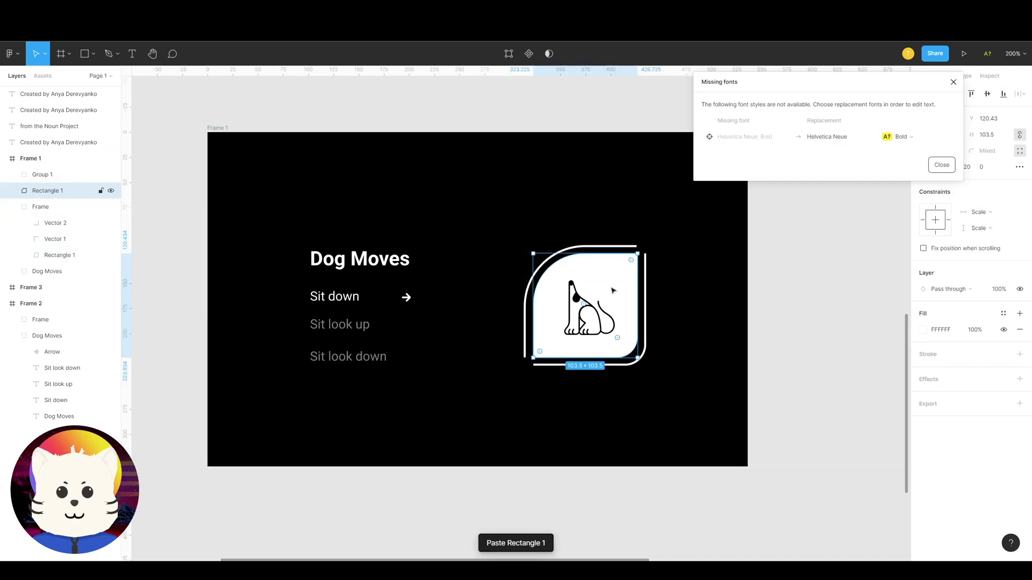
pyautogui.press('Escape')
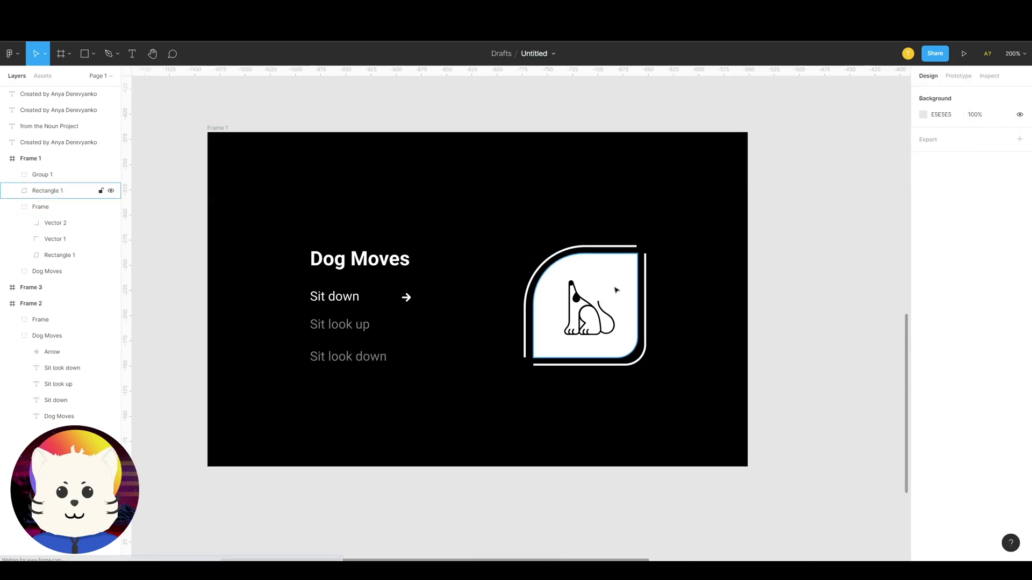
# Step: Mask the dog group with the copied Rectangle 1 in Frame 1
pyautogui.click(615, 290)
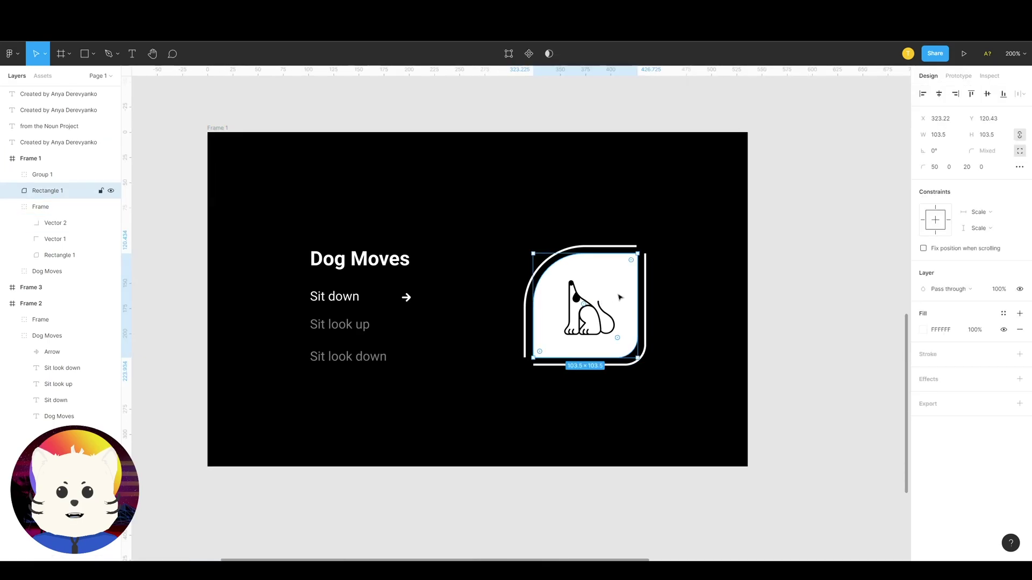
pyautogui.keyDown('shift'); pyautogui.click(576, 301); pyautogui.keyUp('shift')
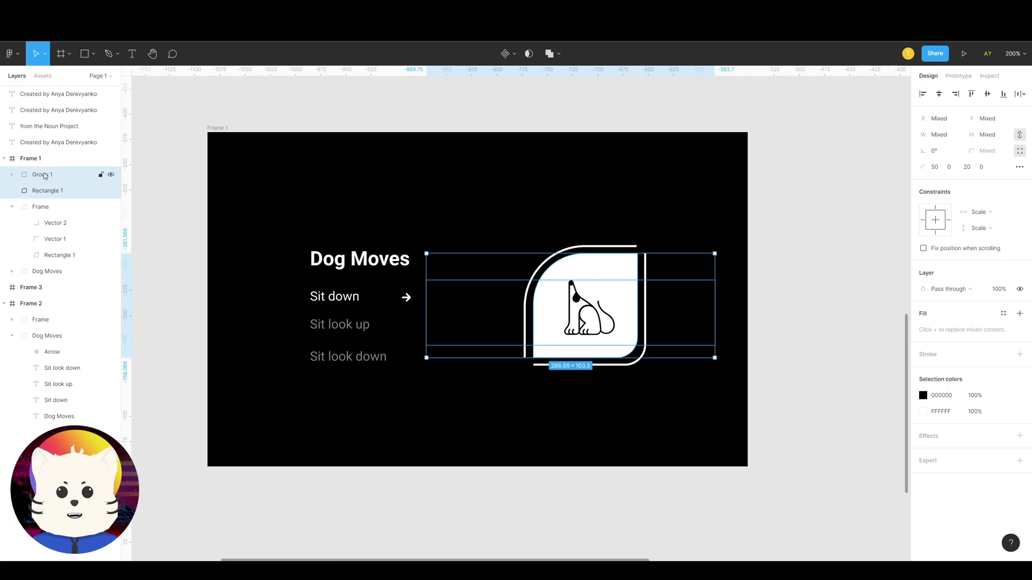
pyautogui.rightClick(568, 303)
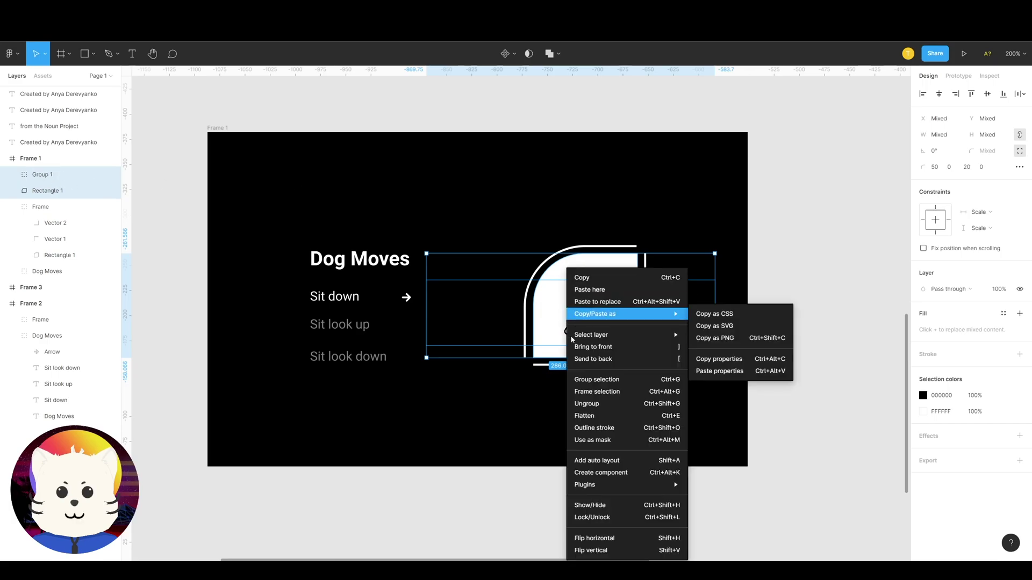
pyautogui.click(613, 441)
# Step: Rename the mask group in Frame 1 as dogs
pyautogui.click(68, 177)
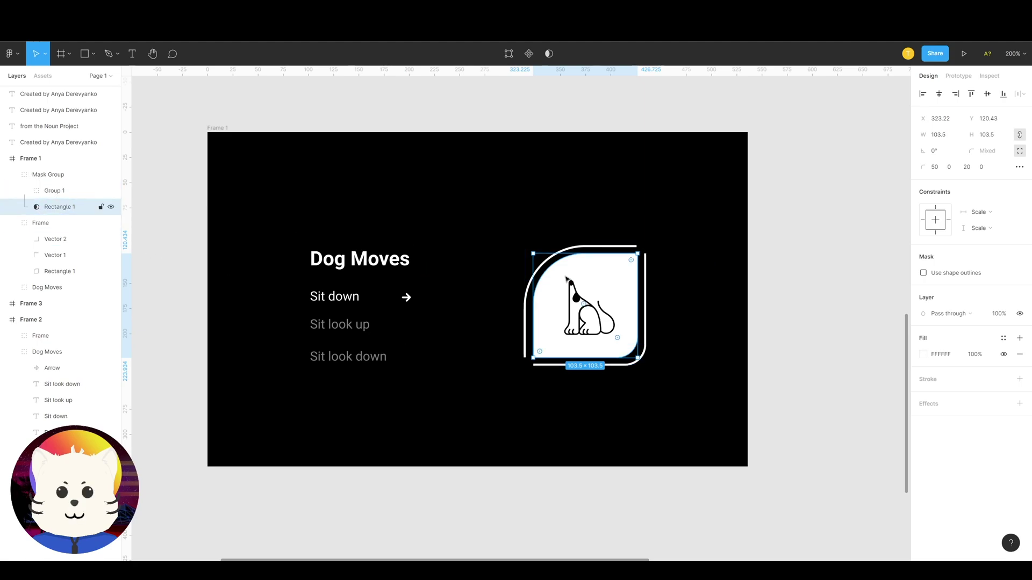
pyautogui.doubleClick(60, 176)
pyautogui.write('dog')
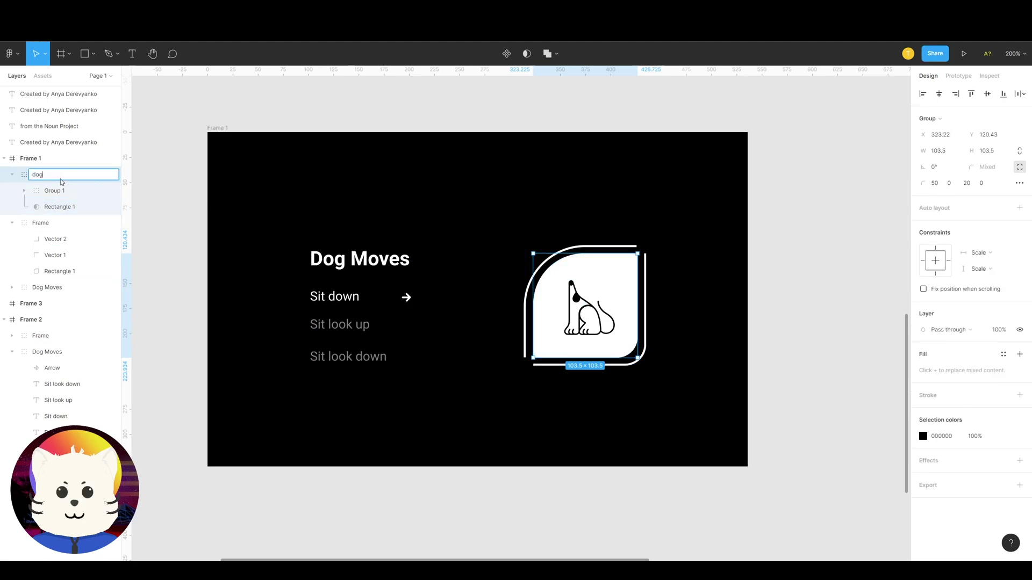
pyautogui.write('s')
pyautogui.press('Return')
# Step: Slide the dog group inside the dogs mask until the lying dog is centered in the white shape
pyautogui.doubleClick(579, 300)
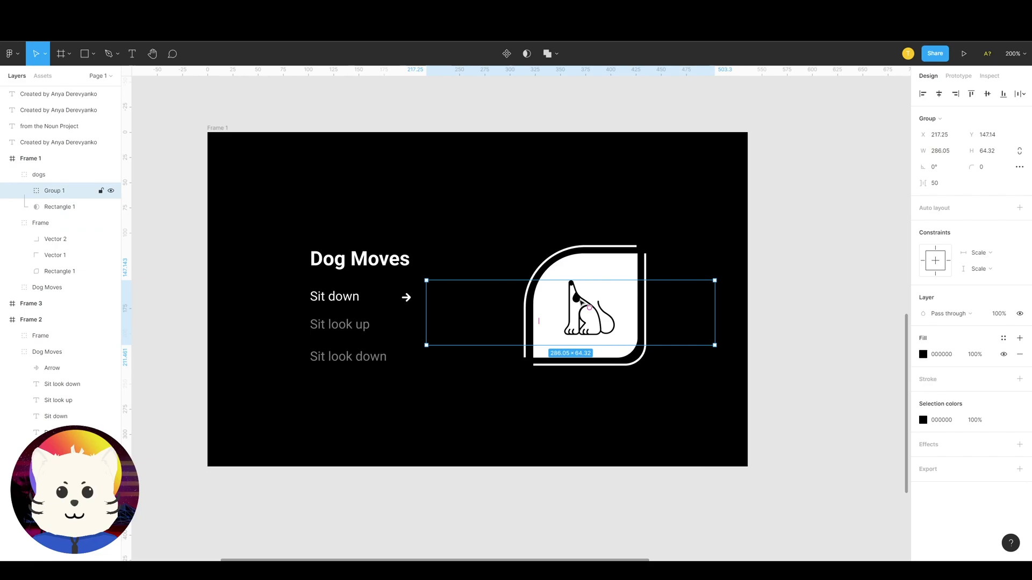
pyautogui.moveTo(577, 305); pyautogui.dragTo(646, 308)
pyautogui.moveTo(574, 309); pyautogui.dragTo(611, 310)
pyautogui.moveTo(576, 312); pyautogui.dragTo(588, 310)
pyautogui.hotkey('ctrl', '-')
pyautogui.hotkey('ctrl', '-')
pyautogui.click(599, 358)
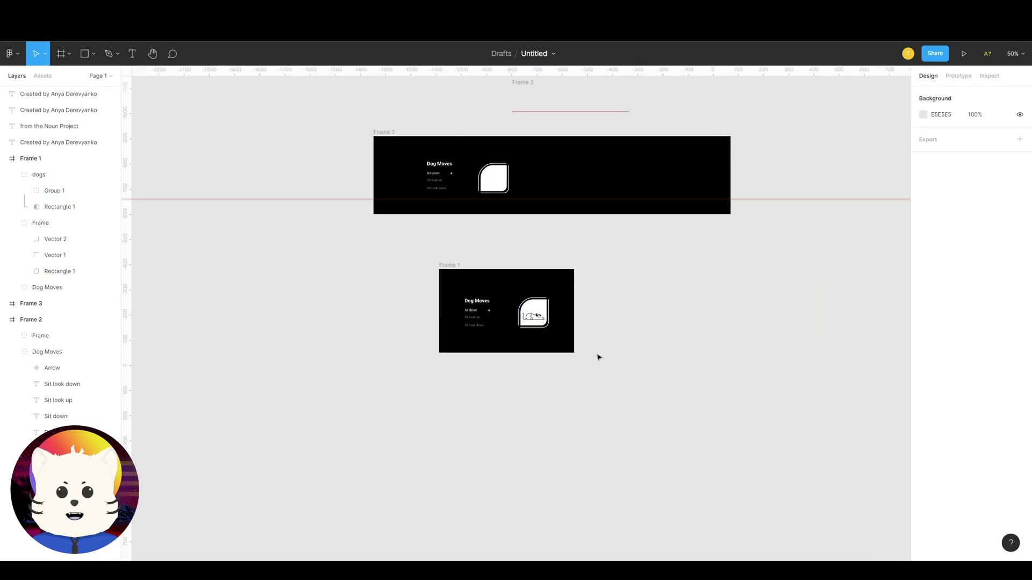
# Step: Duplicate Frame 1's dogs, Frame and Dog Moves groups onto the empty canvas beside it, and turn the copies into one component
pyautogui.hotkey('ctrl', '+')
pyautogui.scroll(1, 596, 354)
pyautogui.click(548, 323)
pyautogui.moveTo(583, 400); pyautogui.dragTo(564, 387)
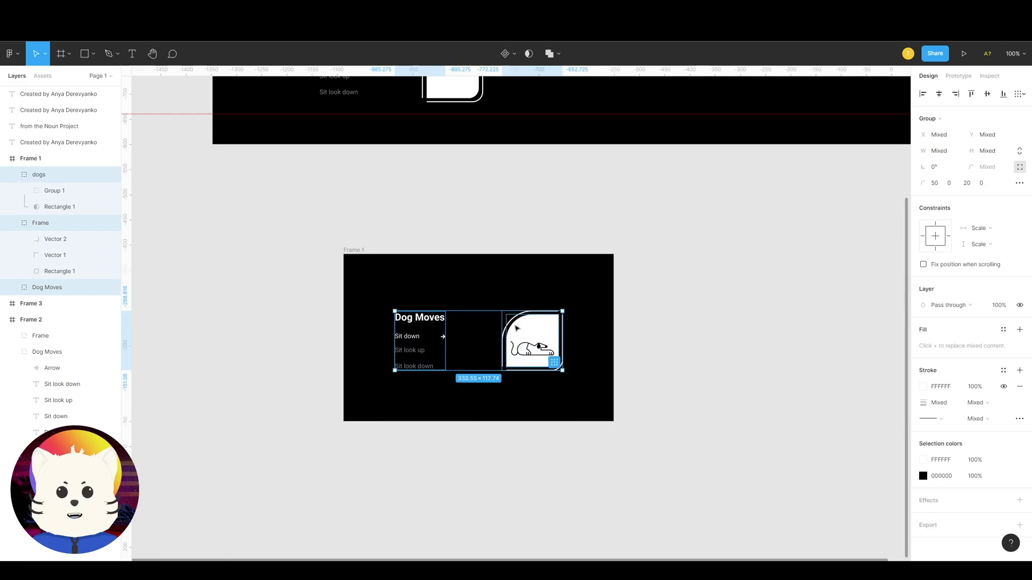
pyautogui.moveTo(515, 326); pyautogui.dragTo(407, 350)
pyautogui.click(518, 382)
pyautogui.moveTo(518, 382); pyautogui.dragTo(560, 375)
pyautogui.moveTo(513, 405); pyautogui.dragTo(320, 319)
pyautogui.moveTo(367, 354); pyautogui.dragTo(578, 295)
pyautogui.moveTo(616, 255); pyautogui.dragTo(561, 272)
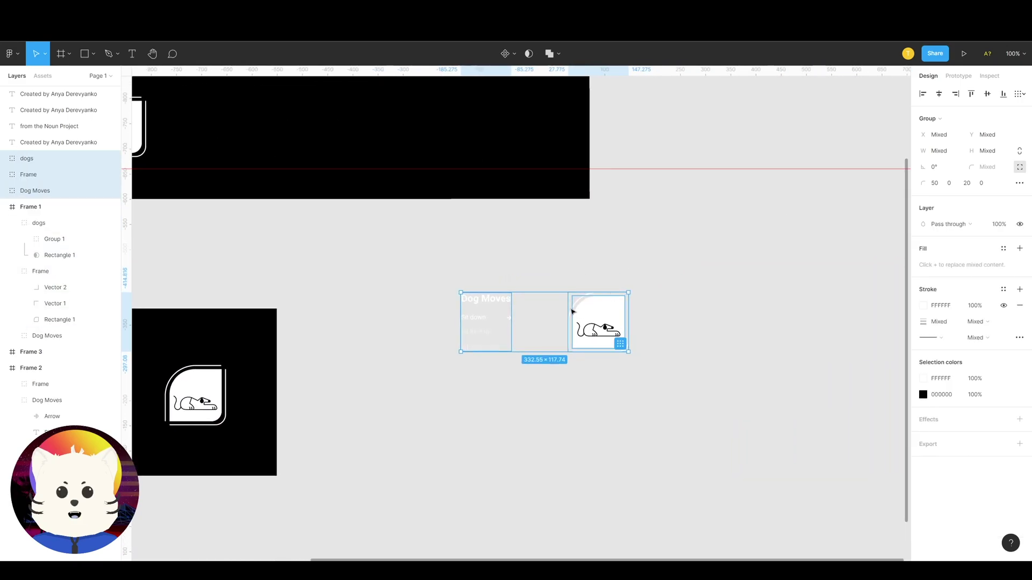
pyautogui.click(505, 53)
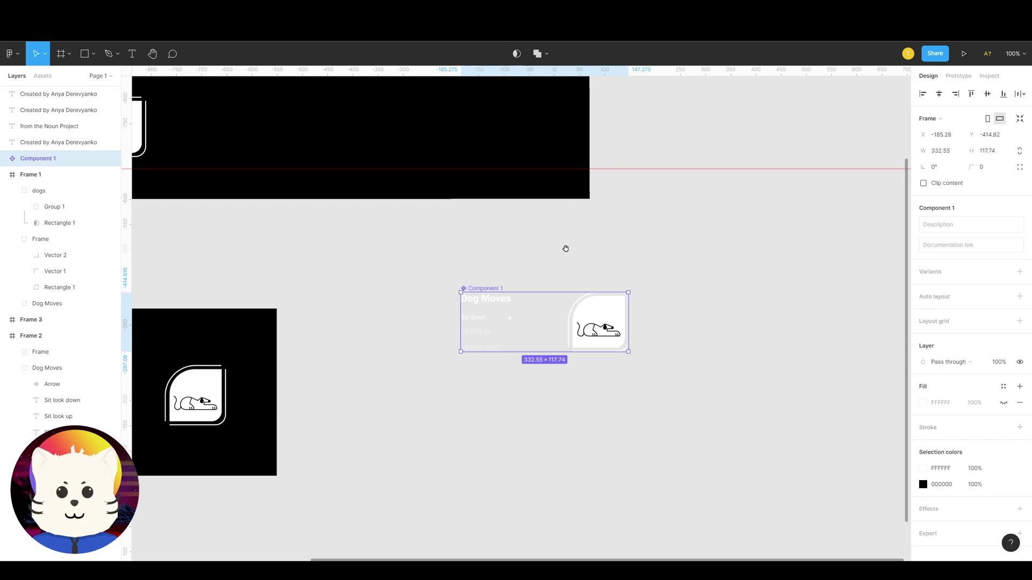
# Step: Make the new component's fill visible and set its color to black (000000)
pyautogui.hscroll(1, 564, 246)
pyautogui.moveTo(469, 273); pyautogui.dragTo(495, 259)
pyautogui.hotkey('ctrl', '+')
pyautogui.click(485, 258)
pyautogui.hotkey('ctrl', '-')
pyautogui.hotkey('ctrl', 'z')
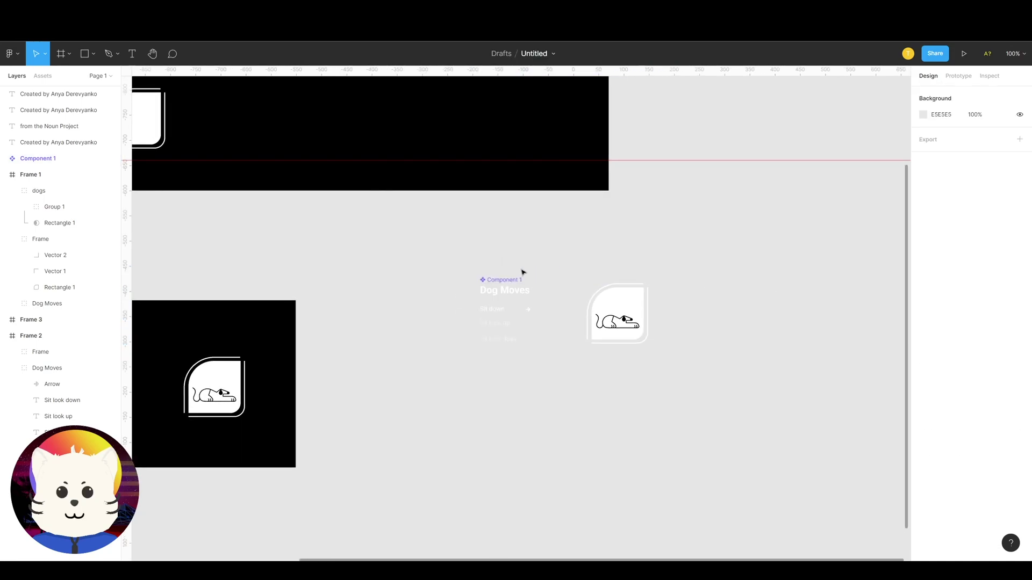
pyautogui.click(507, 279)
pyautogui.click(489, 273)
pyautogui.click(502, 281)
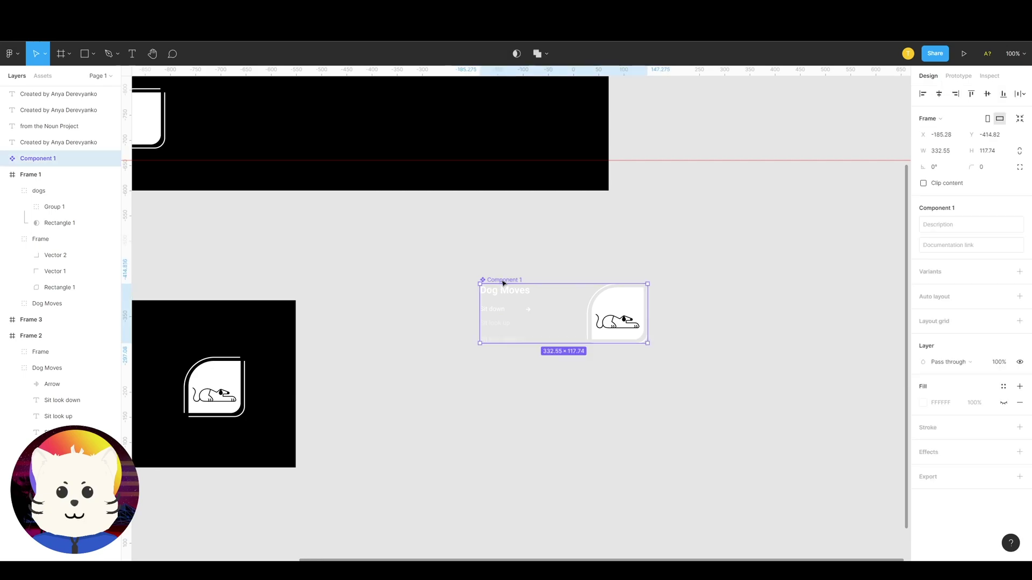
pyautogui.click(1003, 402)
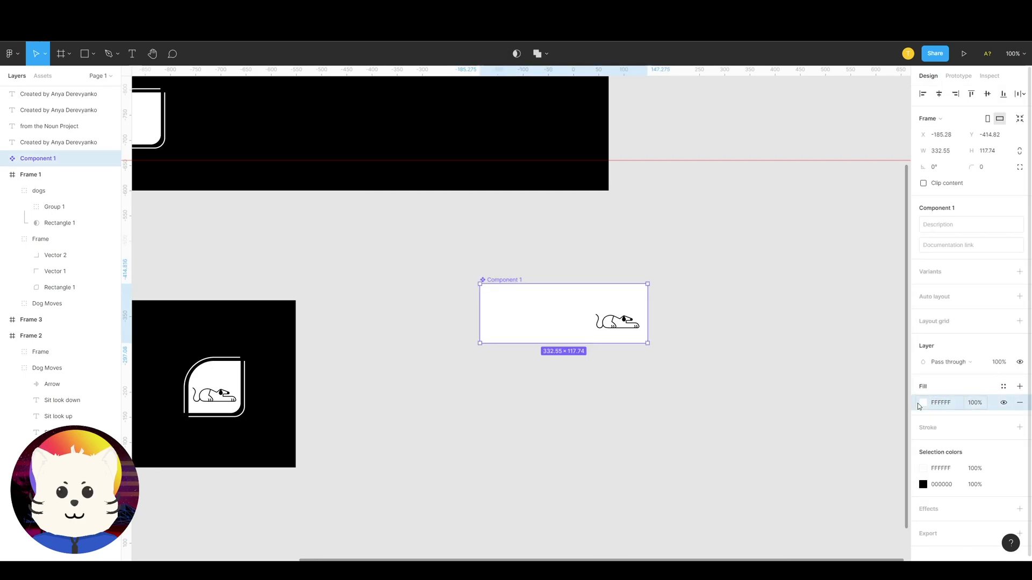
pyautogui.click(922, 403)
pyautogui.click(814, 516)
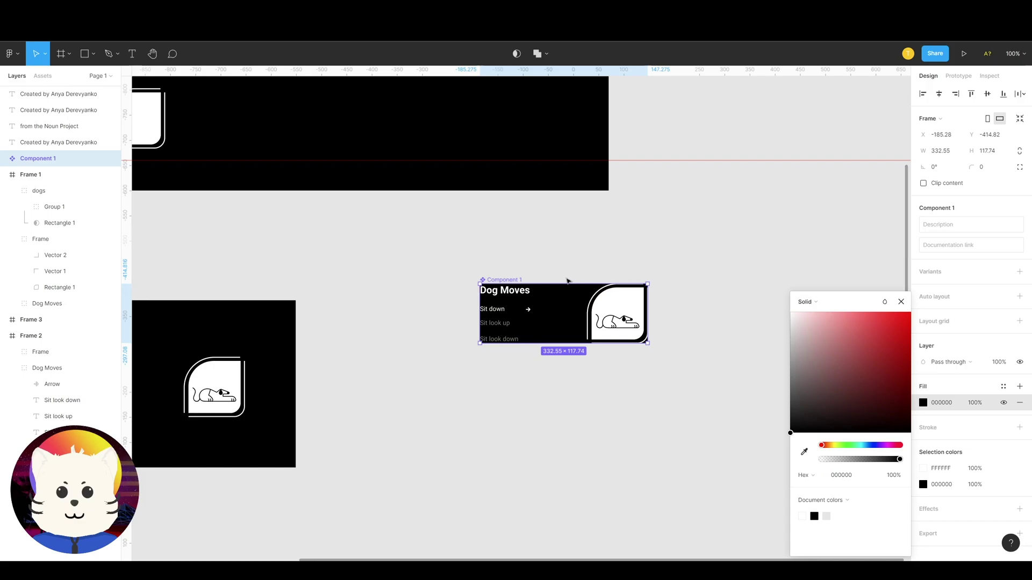
pyautogui.click(605, 269)
pyautogui.click(514, 280)
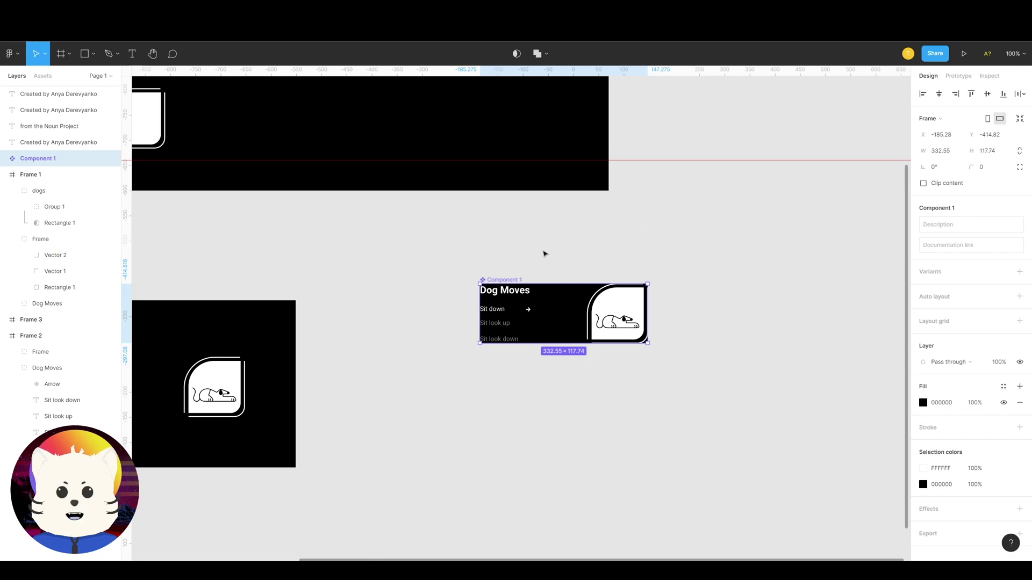
pyautogui.click(1019, 271)
pyautogui.click(995, 270)
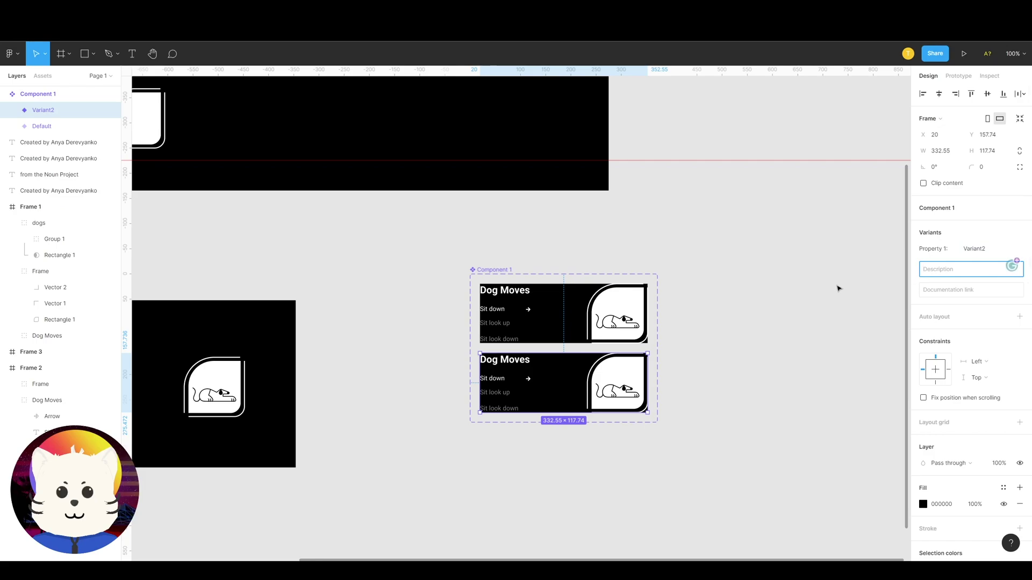
pyautogui.click(1017, 279)
pyautogui.click(664, 336)
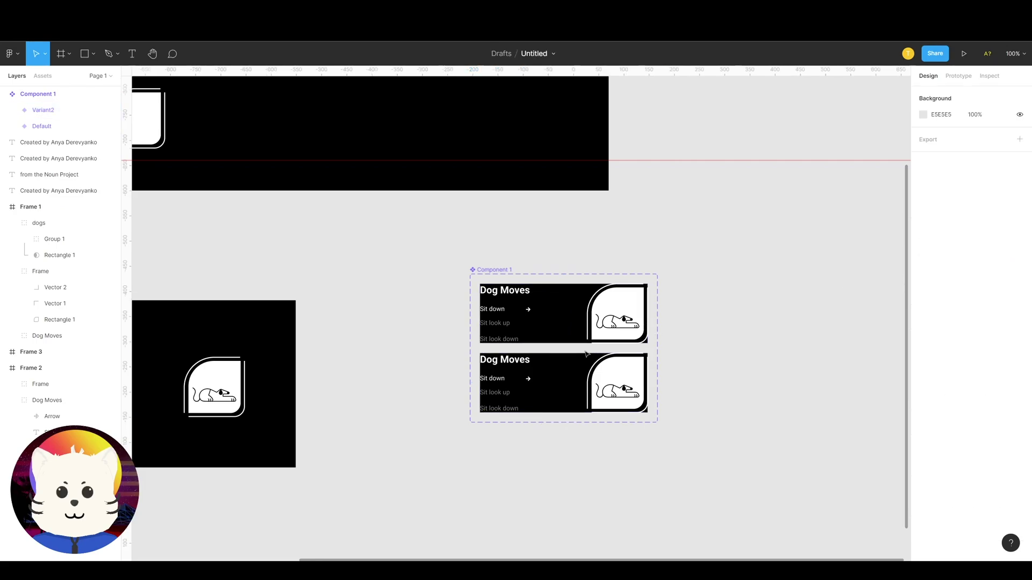
pyautogui.doubleClick(626, 377)
# Step: Undo the added variant and the component's black fill
pyautogui.hotkey('ctrl', 'z')
pyautogui.hotkey('ctrl', 'z')
pyautogui.hotkey('ctrl', 'z')
pyautogui.hotkey('ctrl', 'z')
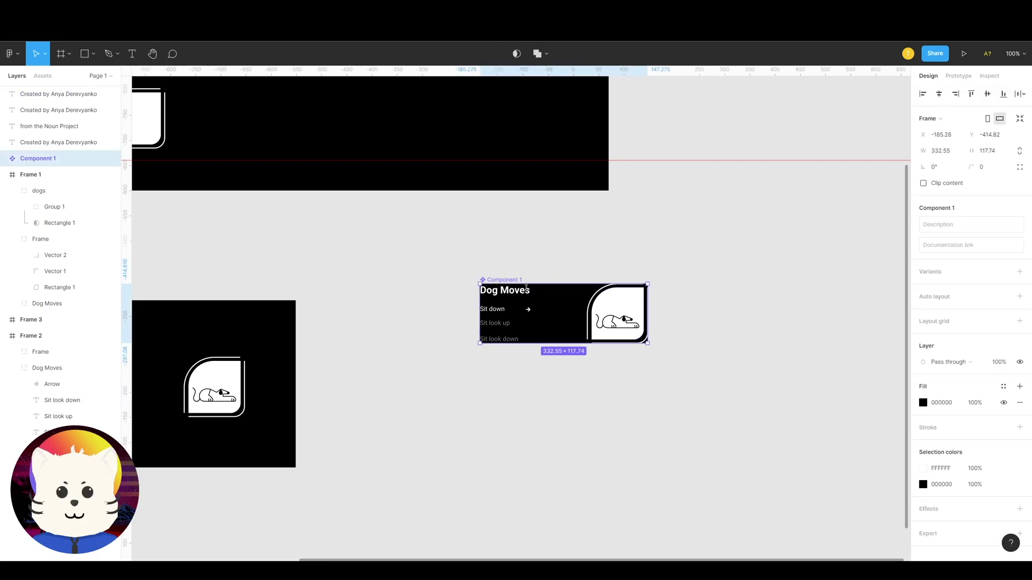
pyautogui.hotkey('ctrl', 'z')
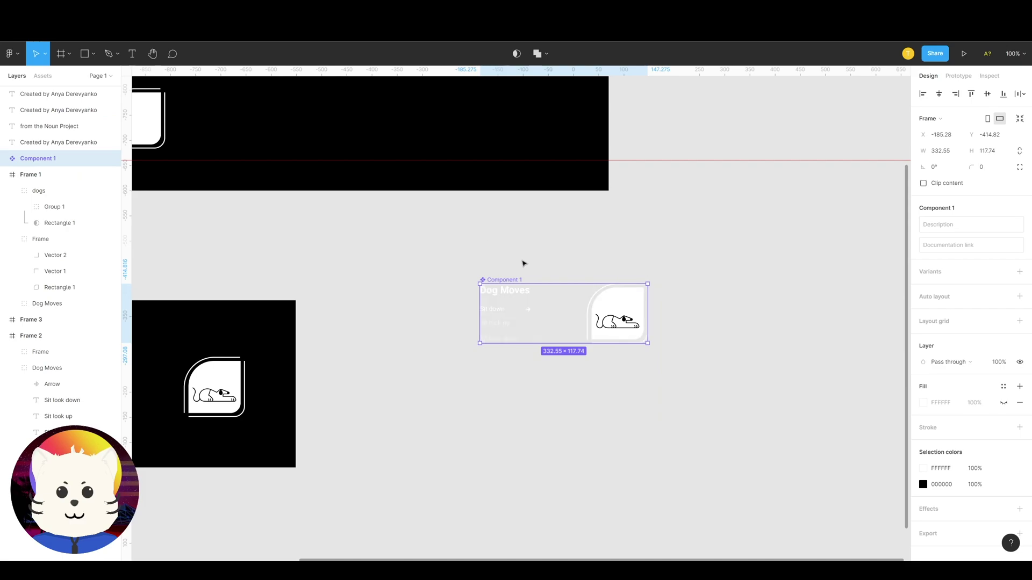
# Step: Add two more variants to Component 1, stacked below the default one
pyautogui.click(1018, 272)
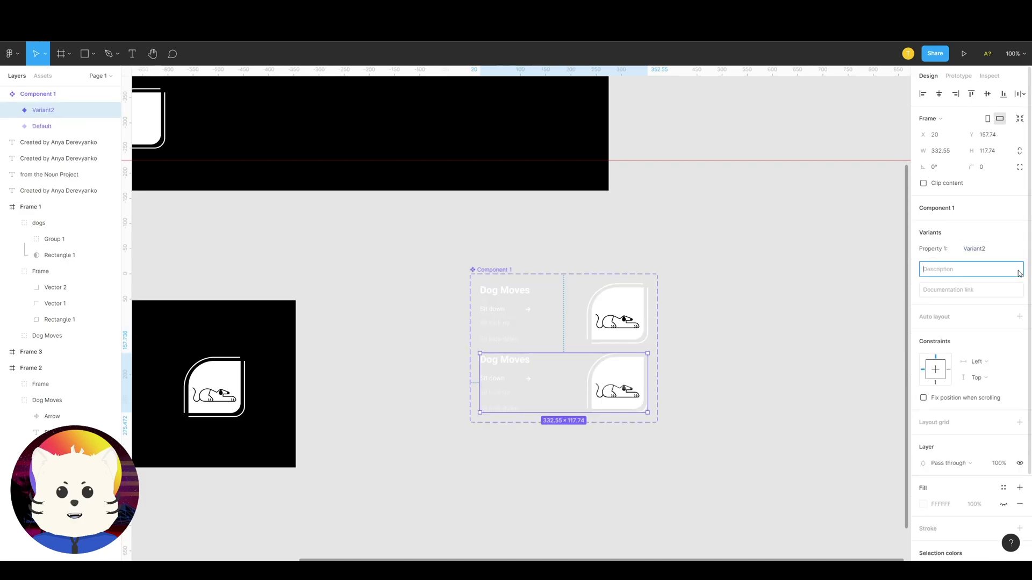
pyautogui.click(509, 275)
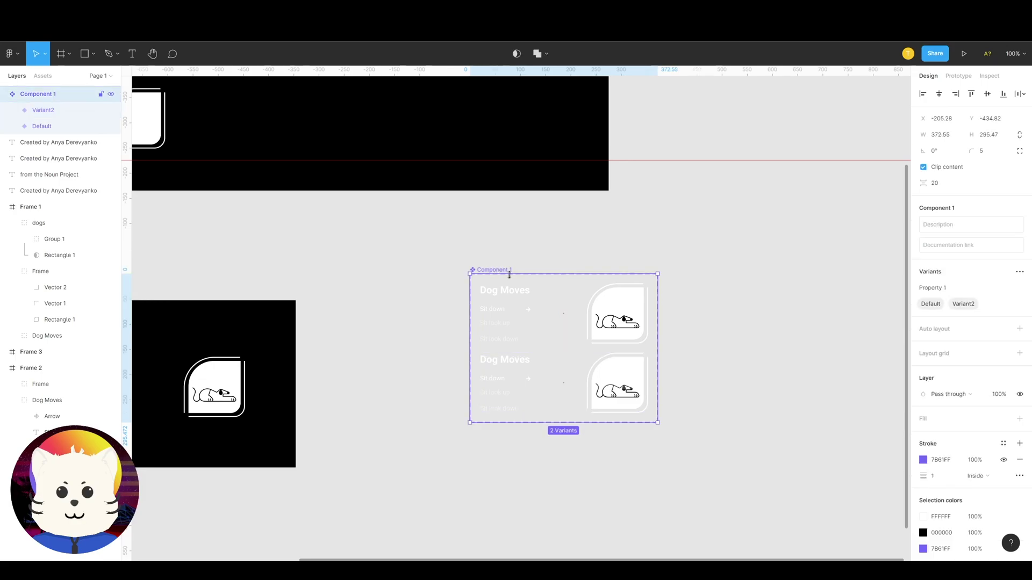
pyautogui.click(649, 415)
pyautogui.click(489, 270)
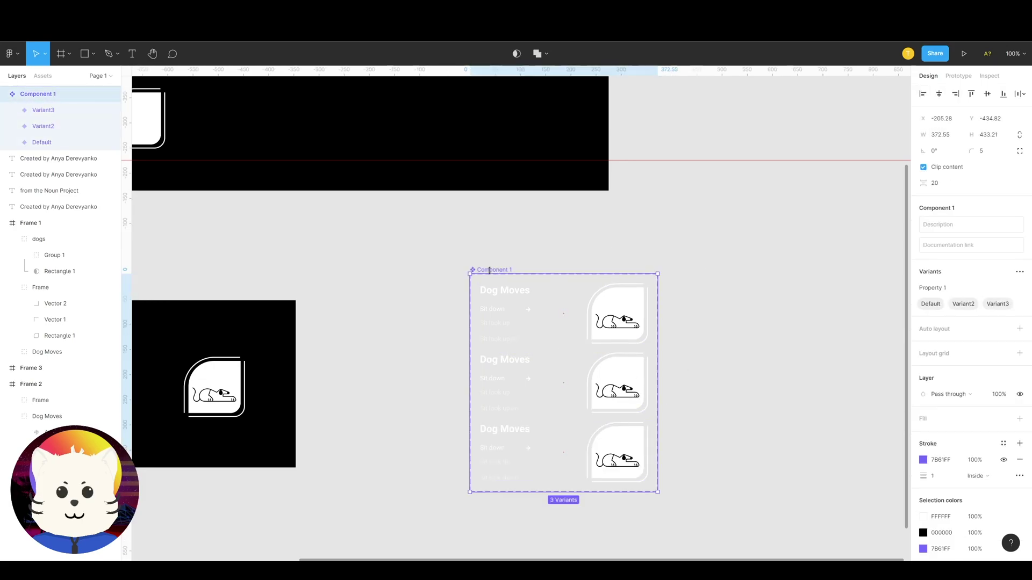
pyautogui.moveTo(496, 271); pyautogui.dragTo(460, 257)
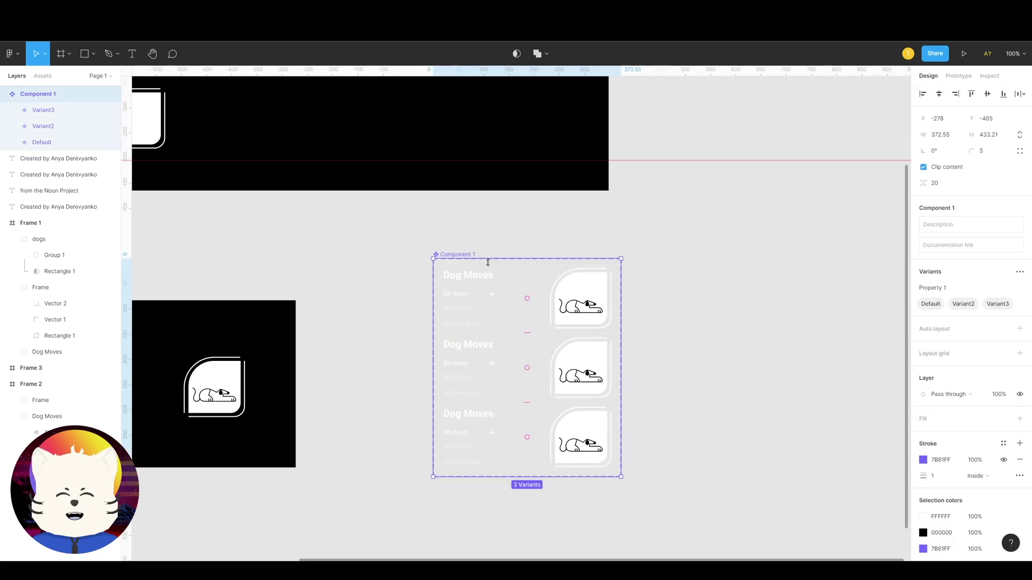
pyautogui.hotkey('ctrl', 'z')
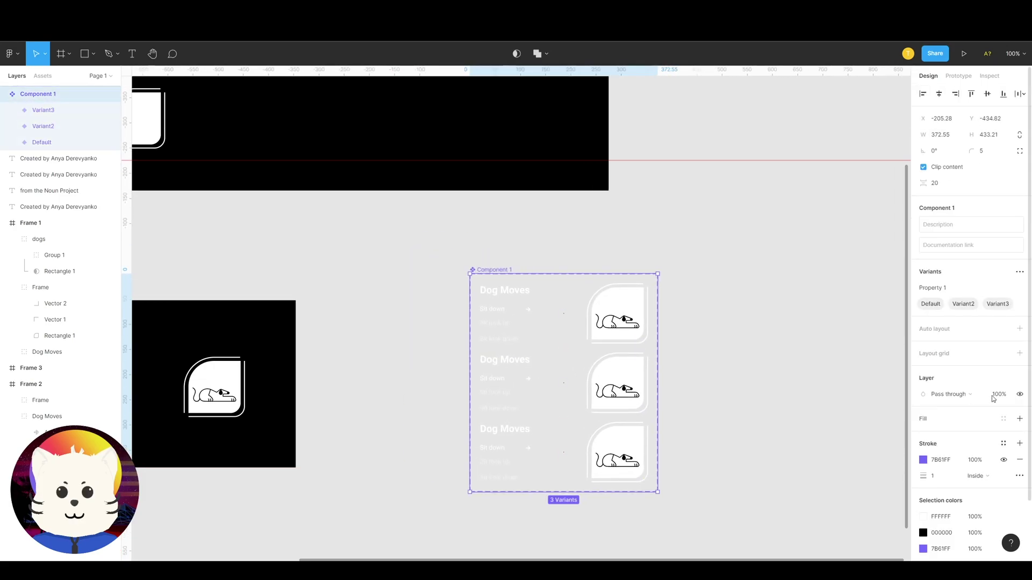
# Step: Add a fill to the whole Component 1 variant set and sample black (000000) from the neighboring frame
pyautogui.click(1019, 419)
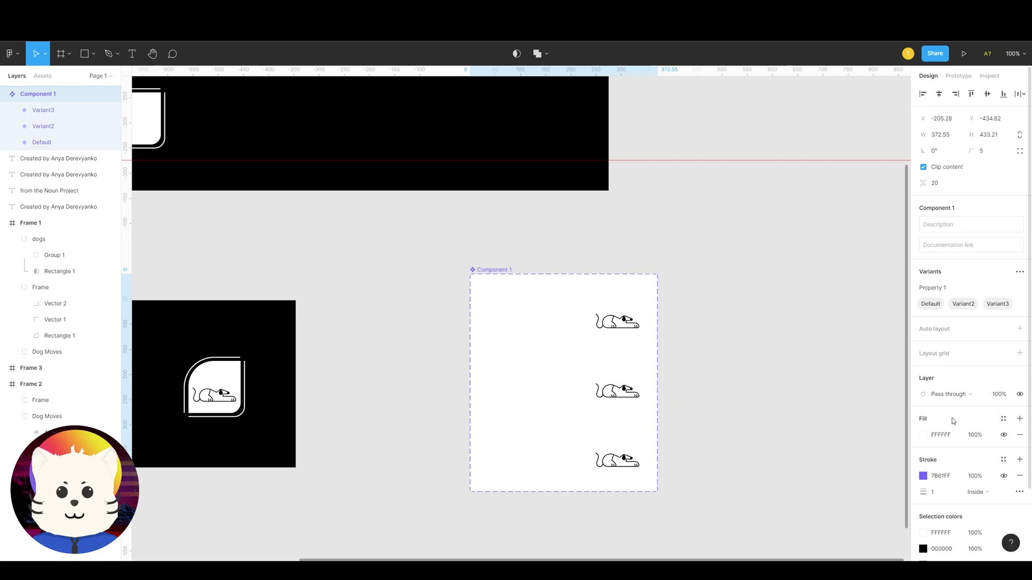
pyautogui.click(923, 434)
pyautogui.click(804, 451)
pyautogui.click(277, 322)
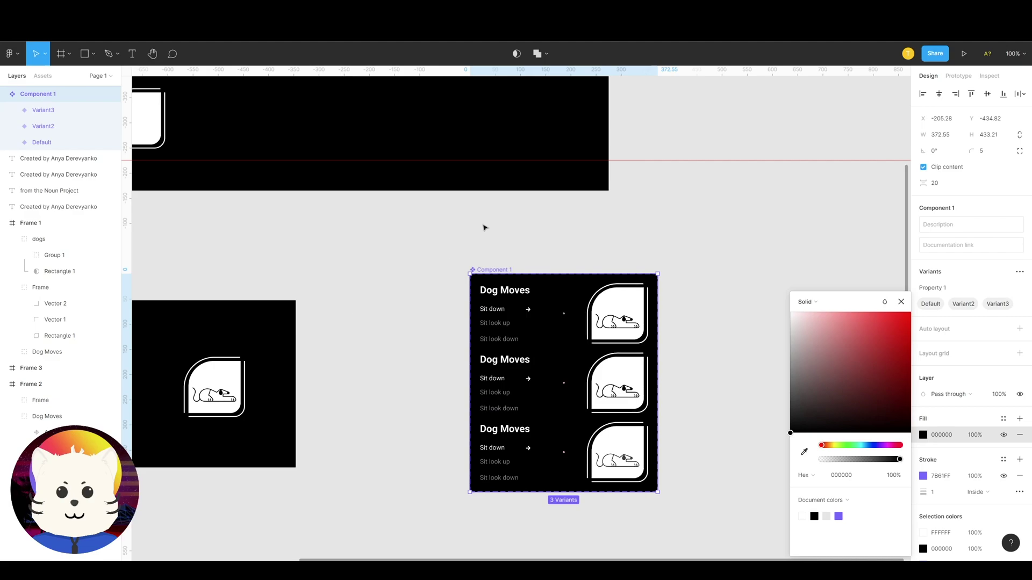
pyautogui.click(708, 288)
pyautogui.moveTo(726, 308); pyautogui.dragTo(594, 336)
pyautogui.hotkey('ctrl', '=')
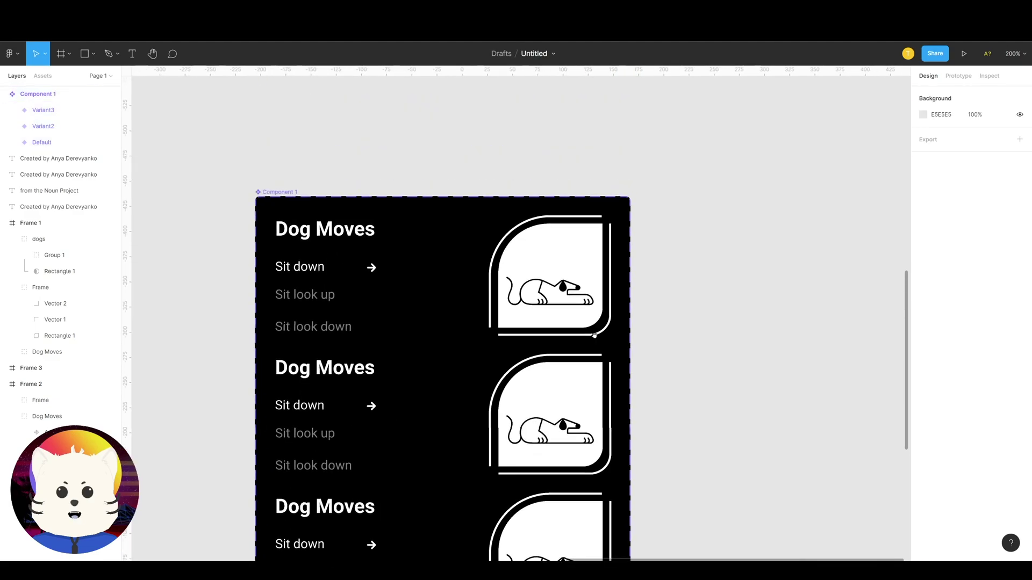
pyautogui.scroll(1, 594, 336)
pyautogui.click(557, 251)
pyautogui.click(560, 247)
pyautogui.click(681, 253)
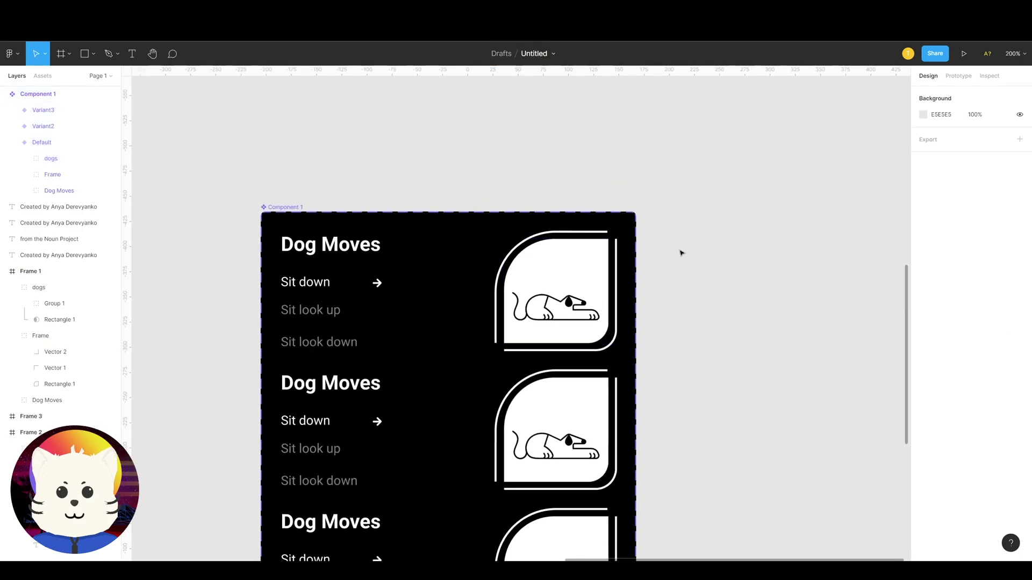
pyautogui.hscroll(-2, 681, 253)
pyautogui.click(616, 267)
pyautogui.hscroll(-1, 670, 230)
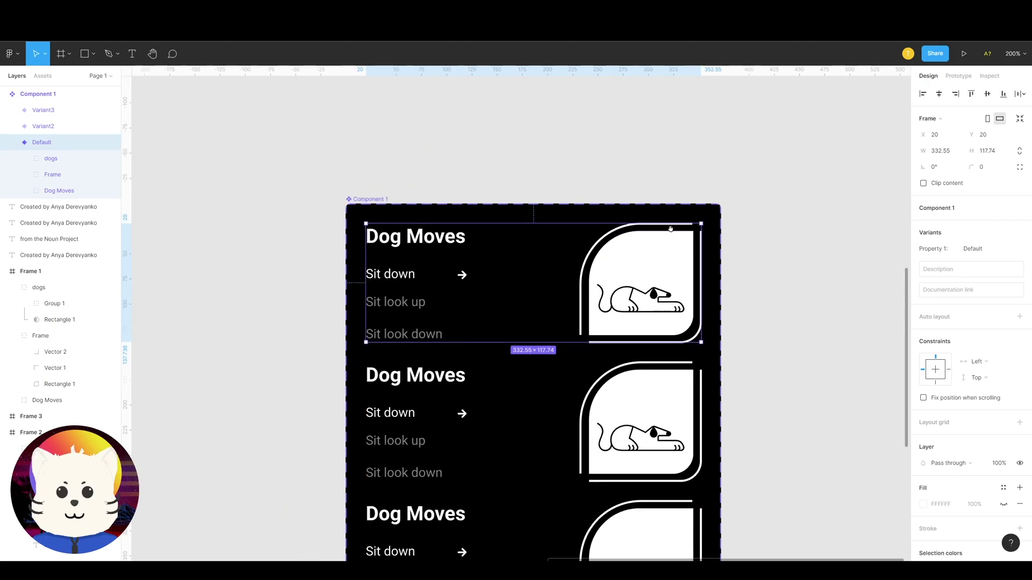
pyautogui.click(605, 247)
pyautogui.moveTo(578, 249); pyautogui.dragTo(583, 276)
pyautogui.click(582, 277)
pyautogui.moveTo(744, 225); pyautogui.dragTo(750, 160)
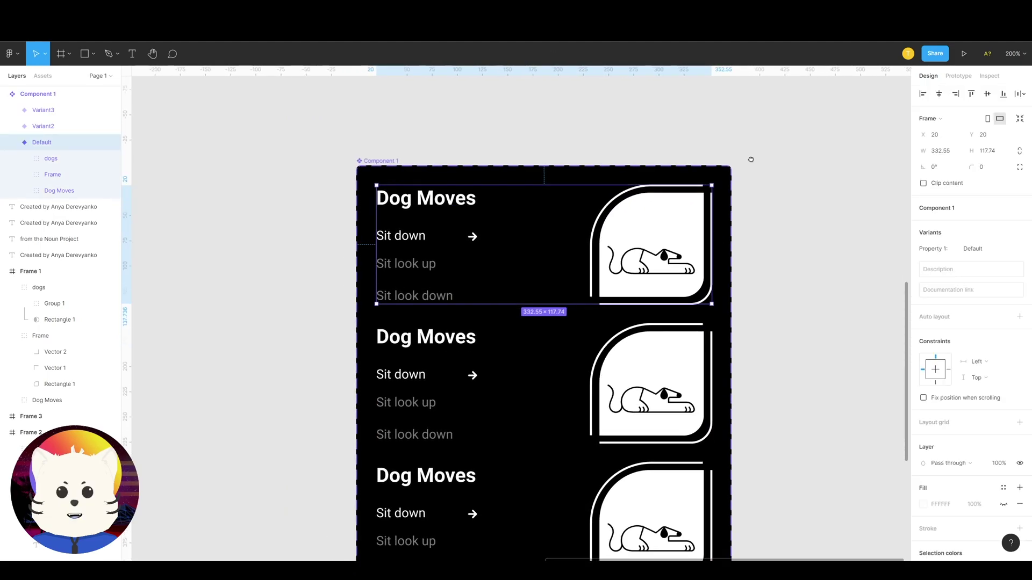
pyautogui.scroll(-1, 750, 159)
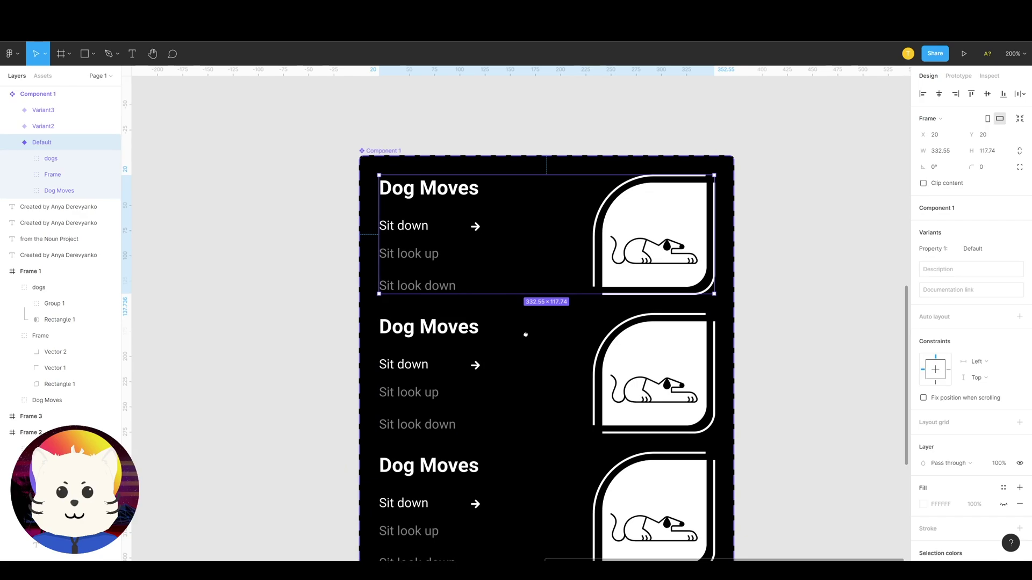
pyautogui.scroll(-2, 525, 332)
# Step: Move the arrow in the second variant down until it lines up with the Sit look up text
pyautogui.click(458, 313)
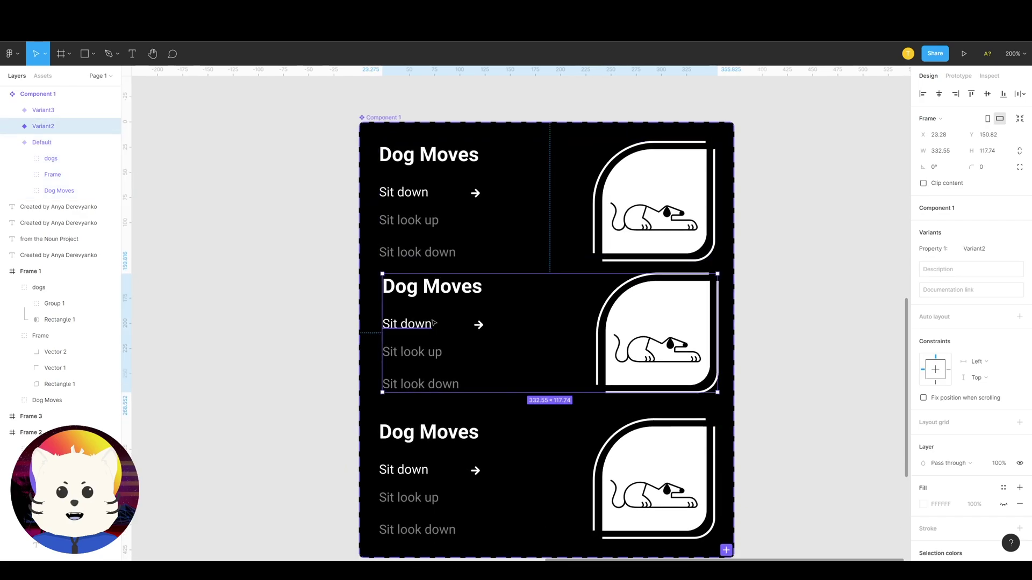
pyautogui.doubleClick(476, 333)
pyautogui.doubleClick(476, 333)
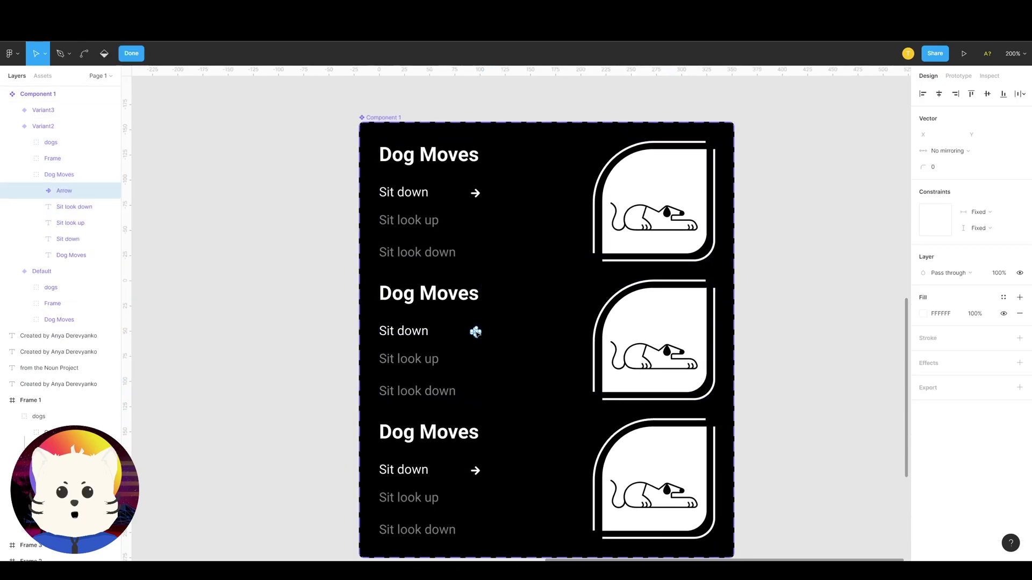
pyautogui.press('Escape')
pyautogui.press('Escape')
pyautogui.doubleClick(478, 333)
pyautogui.doubleClick(478, 333)
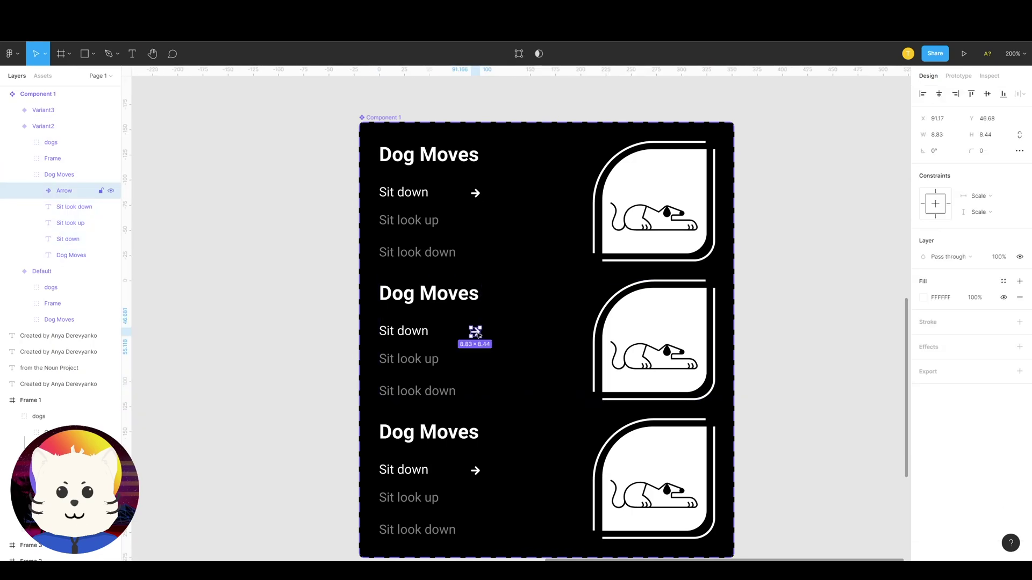
pyautogui.hotkey('shift', 'Down')
pyautogui.hotkey('shift', 'Down')
pyautogui.hotkey('shift', 'Down')
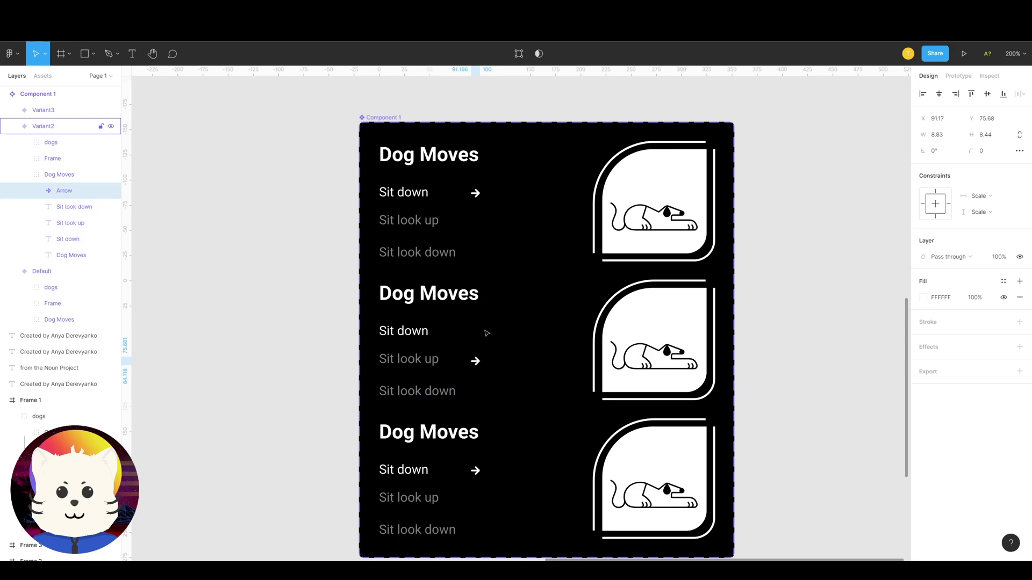
pyautogui.moveTo(476, 360); pyautogui.dragTo(477, 359)
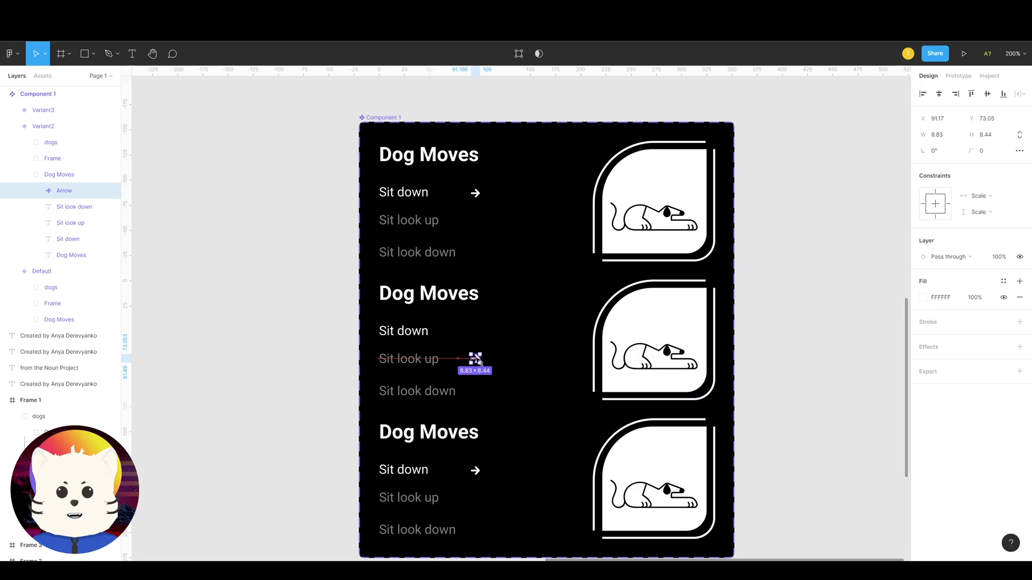
# Step: In the second variant, set the Sit look up text to 100% opacity and the Sit down text to 50%
pyautogui.click(431, 359)
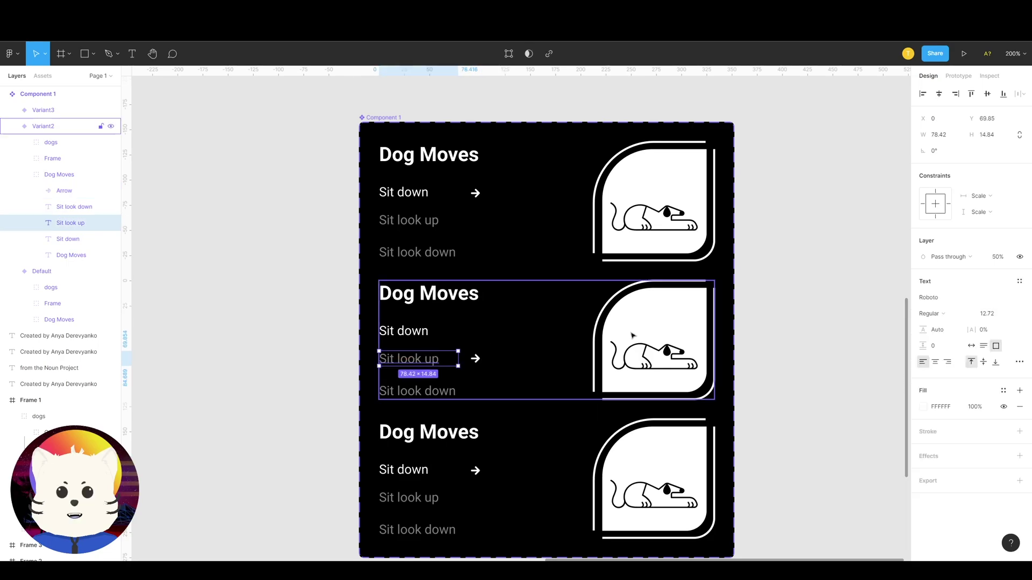
pyautogui.click(1002, 261)
pyautogui.write('100')
pyautogui.press('Return')
pyautogui.click(400, 334)
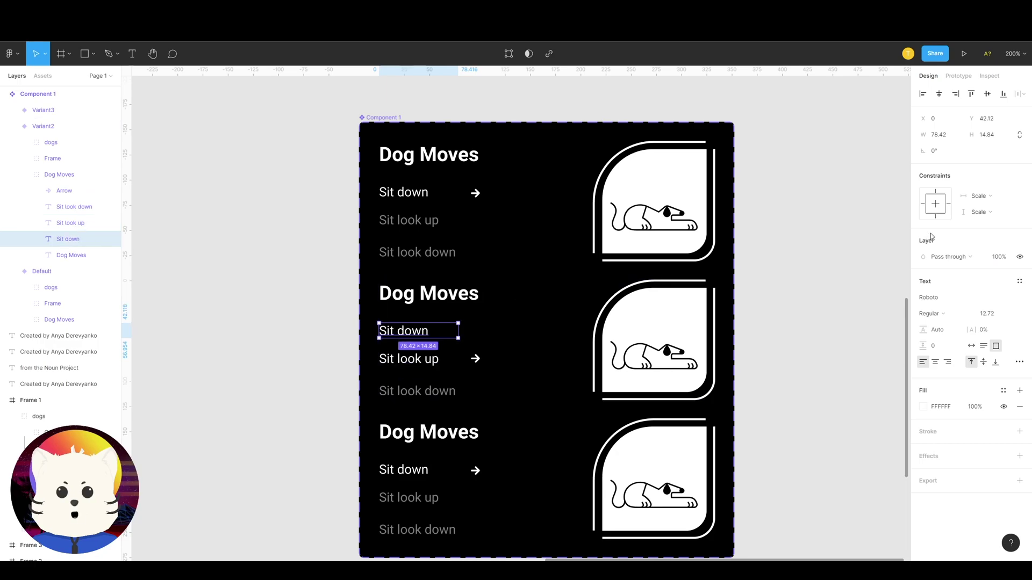
pyautogui.write('50')
pyautogui.press('Return')
pyautogui.click(799, 290)
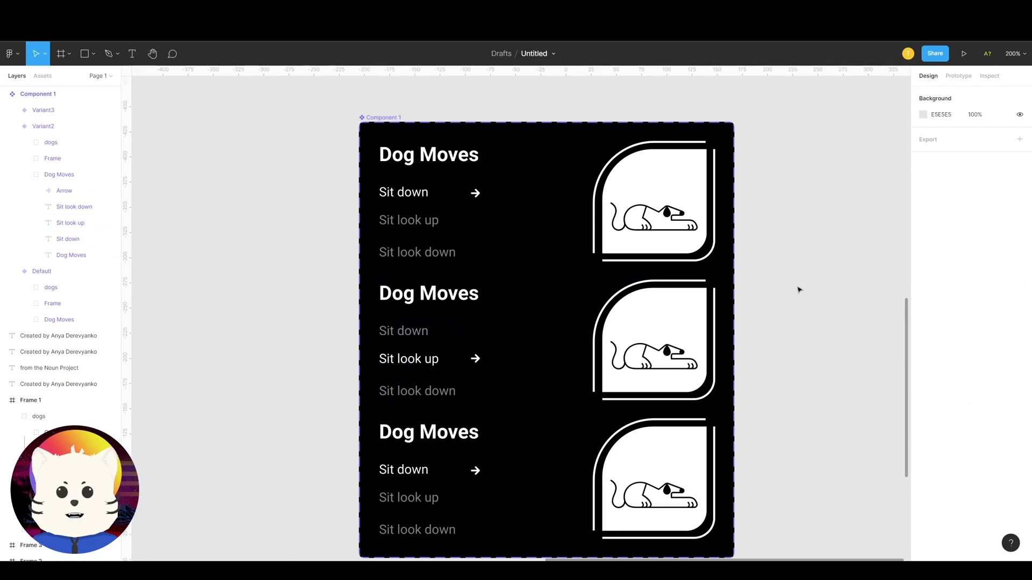
# Step: Shift the dog group inside the second variant's mask until the sitting dog looking up is centered in the white shape
pyautogui.click(670, 359)
pyautogui.doubleClick(669, 359)
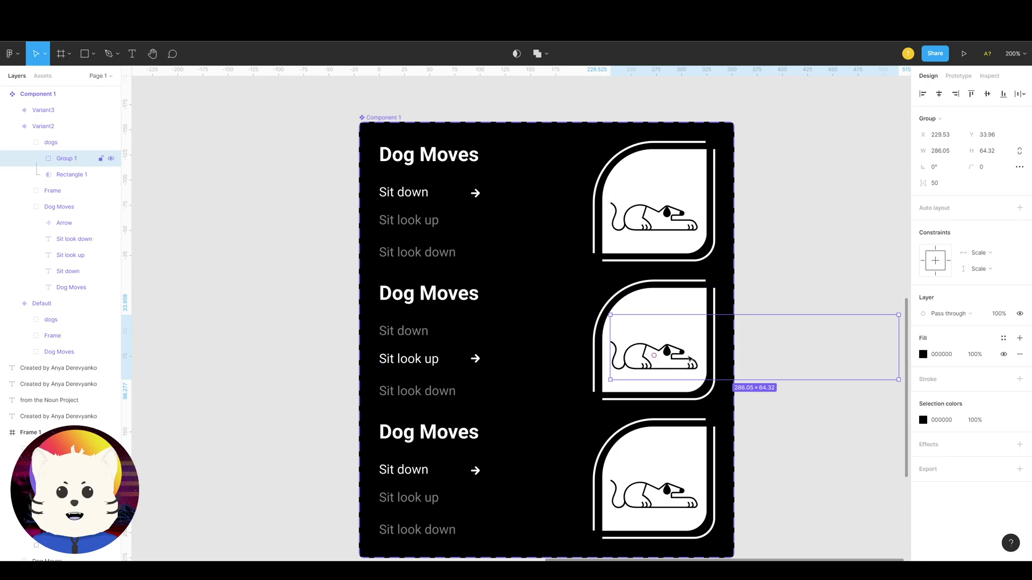
pyautogui.hotkey('shift', 'Left')
pyautogui.hotkey('shift', 'Left')
pyautogui.hotkey('shift', 'Left')
pyautogui.hotkey('shift', 'Left')
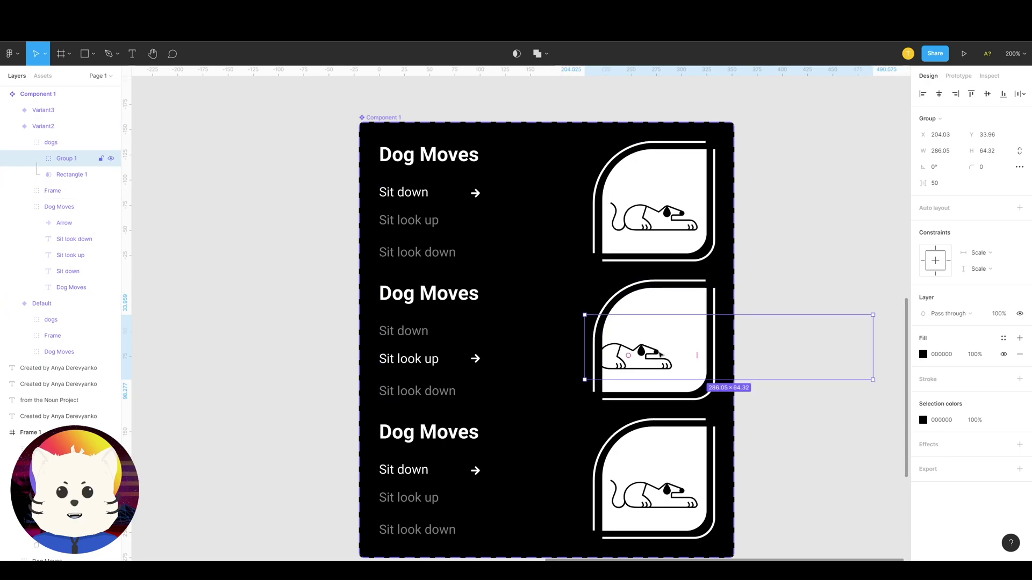
pyautogui.hotkey('shift', 'Left')
pyautogui.hotkey('shift', 'Left')
pyautogui.hotkey('shift', 'Left')
pyautogui.hotkey('shift', 'Left')
pyautogui.hotkey('shift', 'Left')
pyautogui.hotkey('shift', 'Left')
pyautogui.hotkey('shift', 'Left')
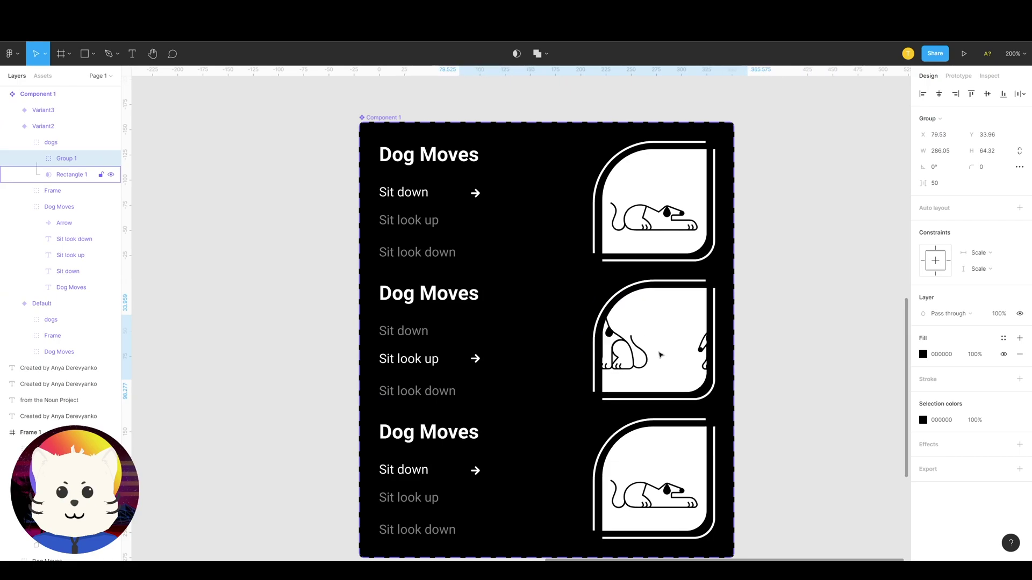
pyautogui.press('Left')
pyautogui.press('Left')
pyautogui.press('Left')
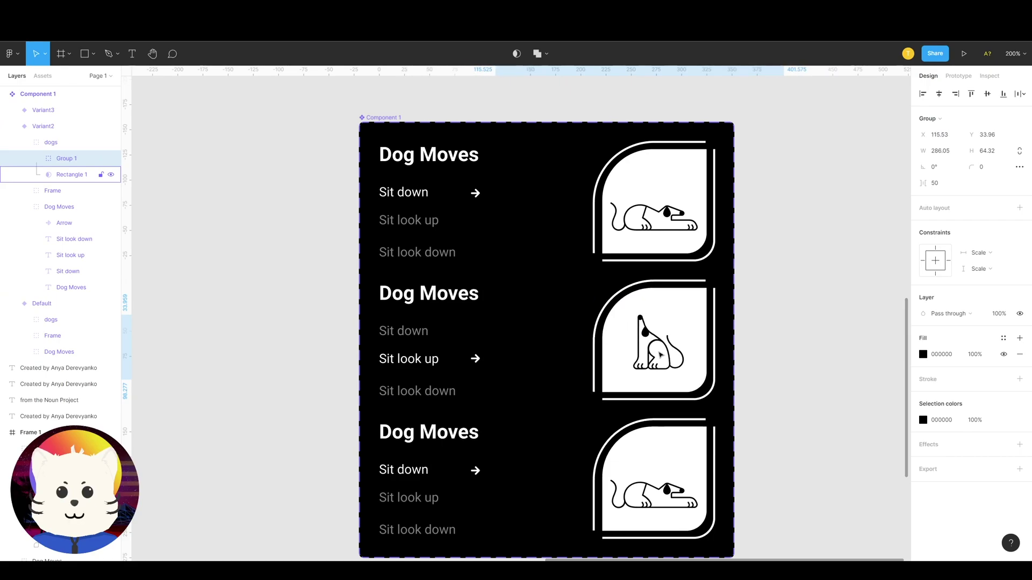
pyautogui.press('Escape')
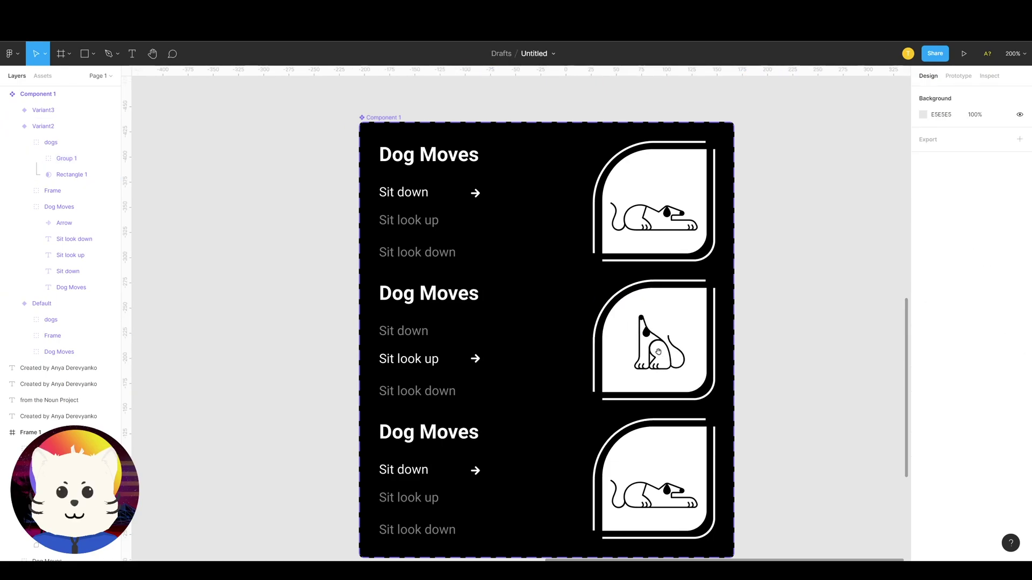
# Step: Move the arrow in the third variant down beside the Sit look down text
pyautogui.scroll(-3, 494, 340)
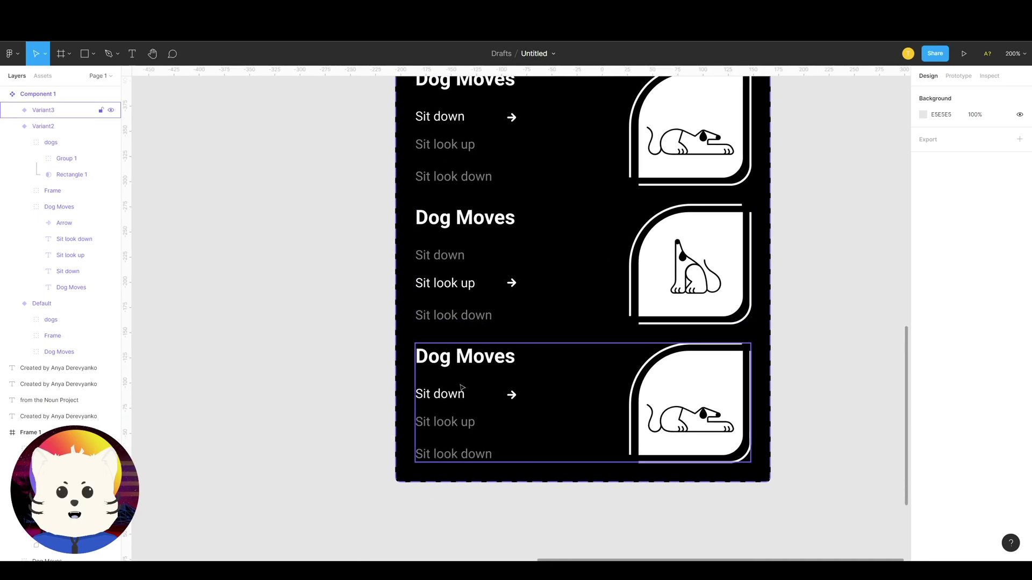
pyautogui.doubleClick(513, 397)
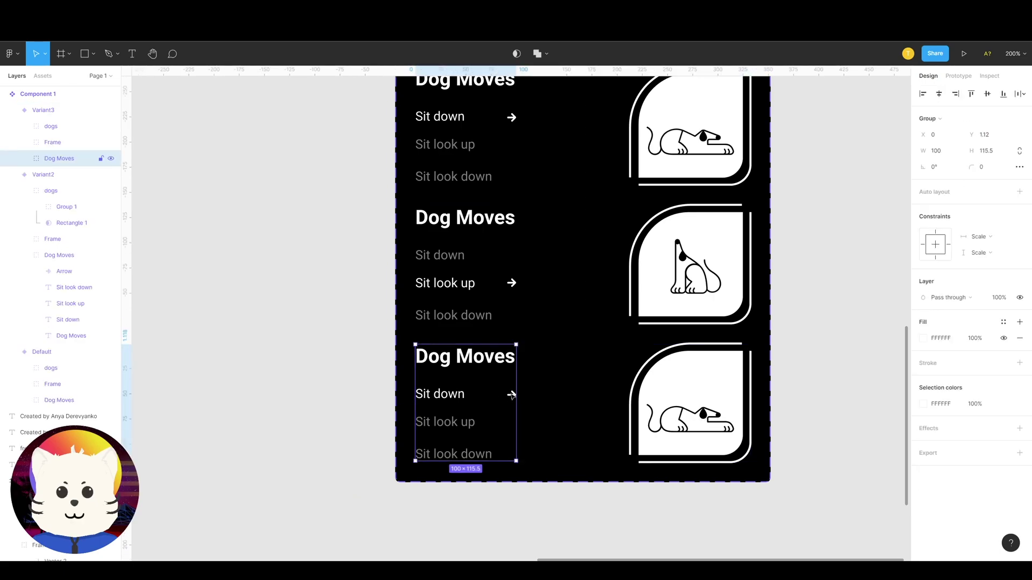
pyautogui.moveTo(513, 396); pyautogui.dragTo(511, 455)
# Step: In the third variant, set the Sit look down text to 100% opacity and the Sit down text to 50%
pyautogui.click(474, 457)
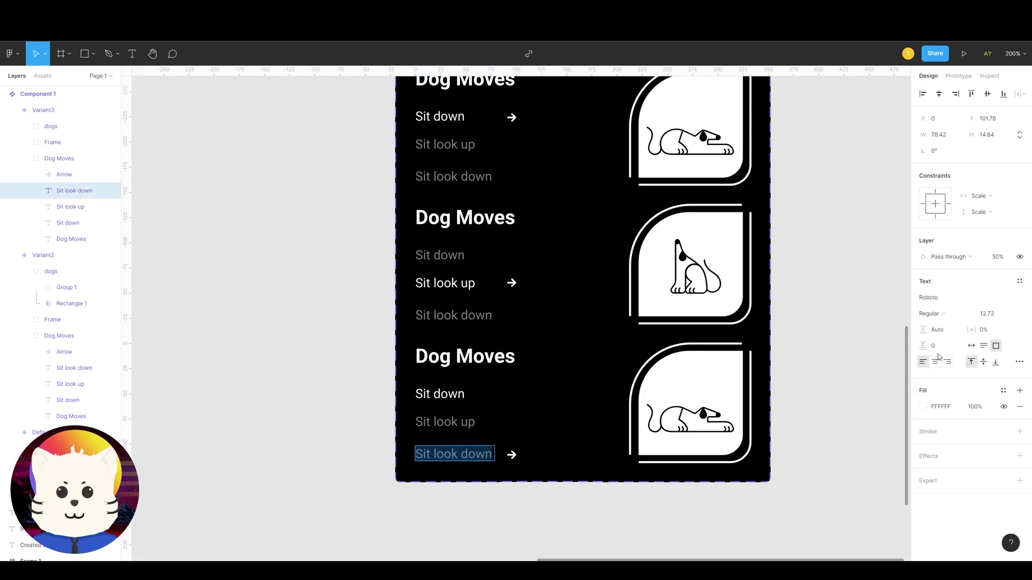
pyautogui.click(1006, 258)
pyautogui.write('100')
pyautogui.press('Return')
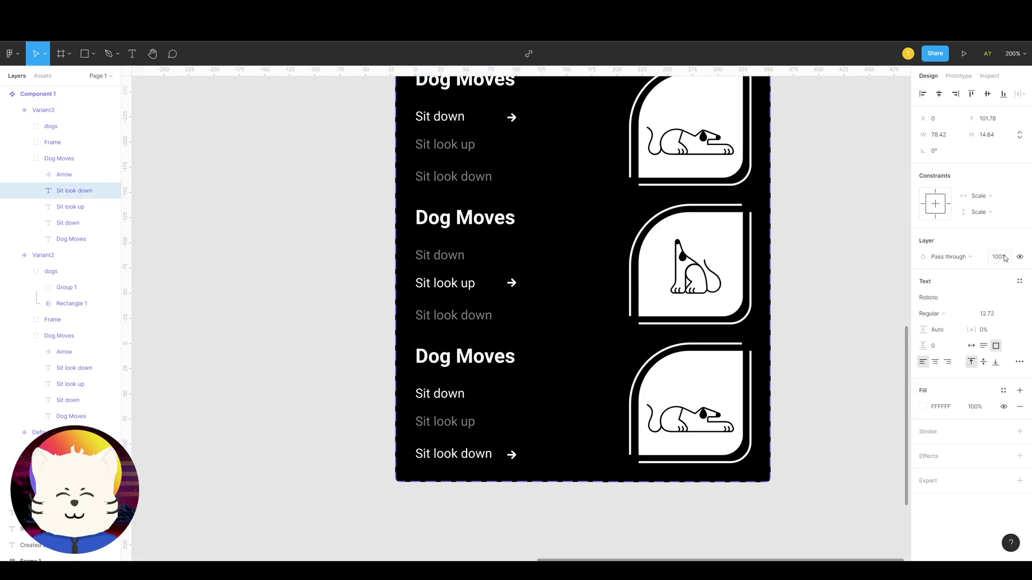
pyautogui.doubleClick(445, 395)
pyautogui.doubleClick(445, 394)
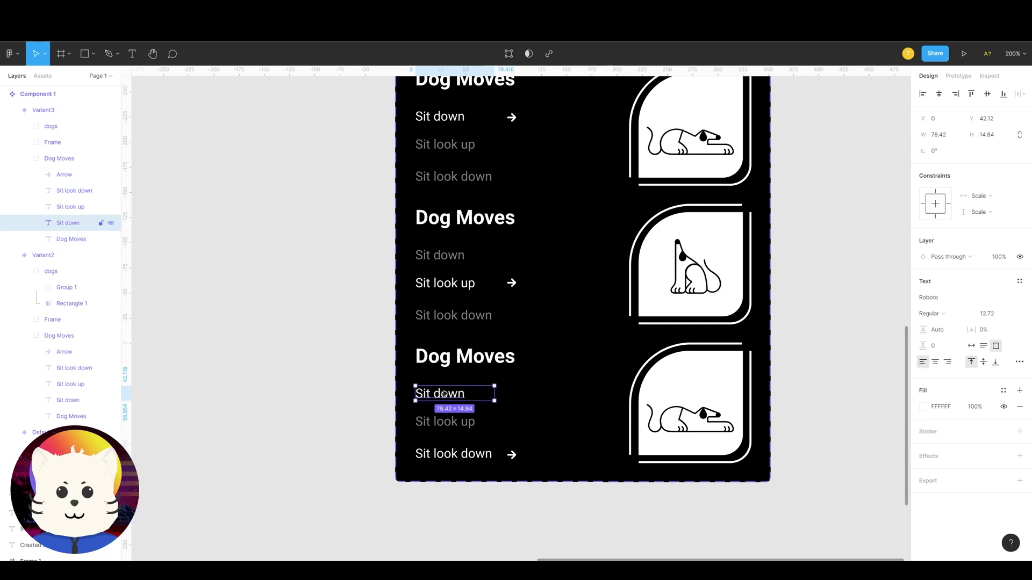
pyautogui.click(995, 257)
pyautogui.write('50')
pyautogui.press('Return')
pyautogui.click(858, 354)
# Step: Shift the dog group inside the third variant's mask until the sitting dog looking down is centered in the white shape
pyautogui.doubleClick(707, 417)
pyautogui.doubleClick(706, 417)
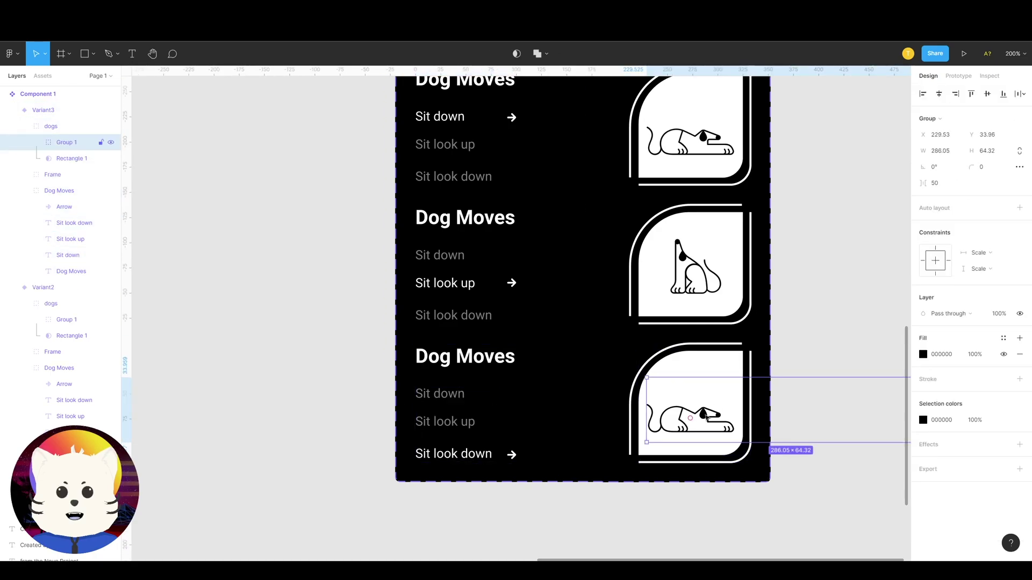
pyautogui.hotkey('shift', 'Left')
pyautogui.hotkey('shift', 'Left')
pyautogui.hotkey('shift', 'Left')
pyautogui.hotkey('shift', 'Left')
pyautogui.hotkey('shift', 'Left')
pyautogui.hotkey('shift', 'Left')
pyautogui.hotkey('shift', 'Left')
pyautogui.hotkey('shift', 'Left')
pyautogui.hotkey('shift', 'Left')
pyautogui.hotkey('shift', 'Left')
pyautogui.hotkey('shift', 'Left')
pyautogui.hotkey('shift', 'Left')
pyautogui.hotkey('shift', 'Left')
pyautogui.hotkey('shift', 'Left')
pyautogui.hotkey('shift', 'Left')
pyautogui.hotkey('shift', 'Left')
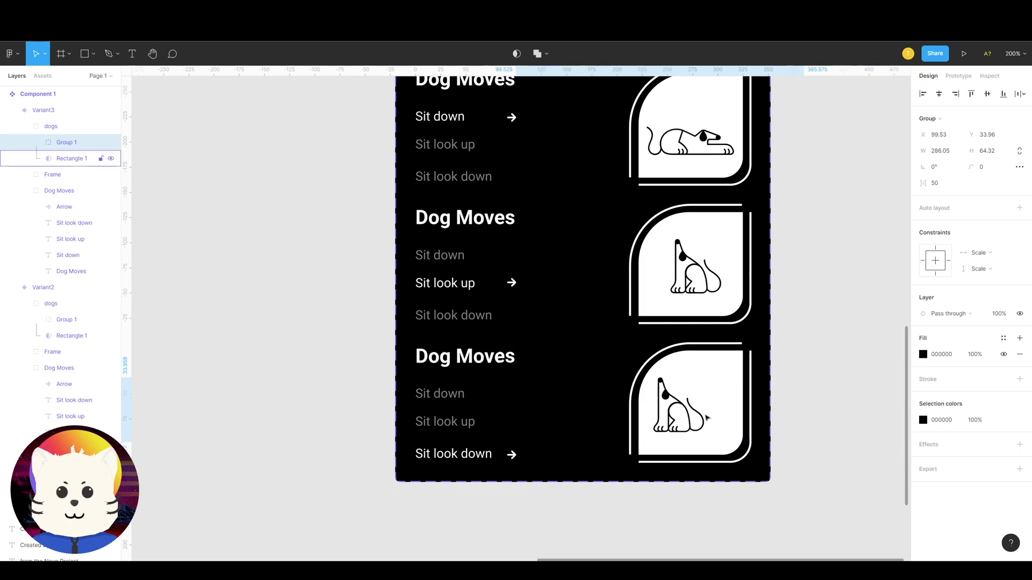
pyautogui.hotkey('shift', 'Left')
pyautogui.hotkey('shift', 'Left')
pyautogui.hotkey('shift', 'Left')
pyautogui.hotkey('shift', 'Left')
pyautogui.hotkey('shift', 'Left')
pyautogui.hotkey('shift', 'Left')
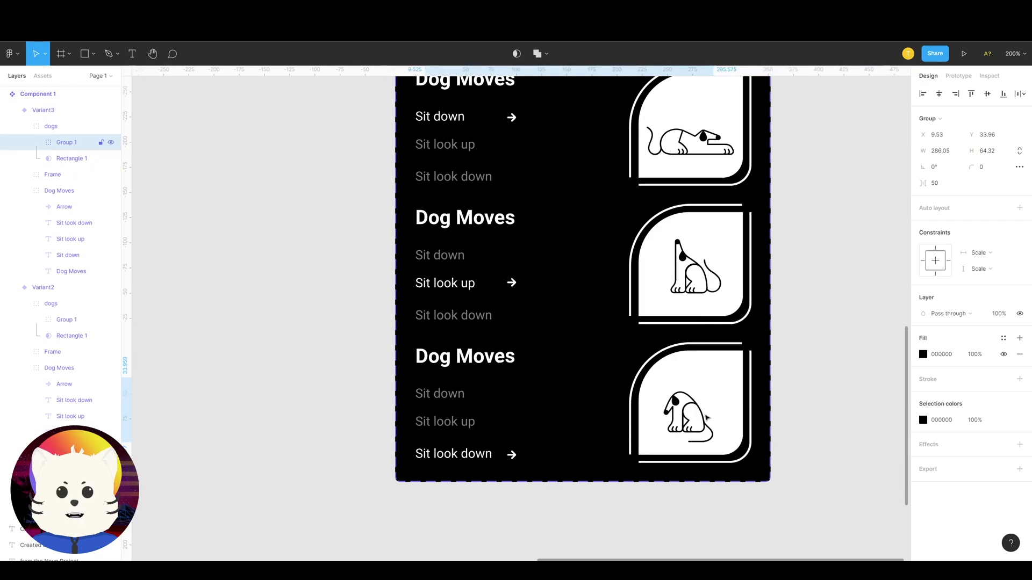
pyautogui.press('Right')
pyautogui.press('Right')
pyautogui.press('Right')
pyautogui.press('Right')
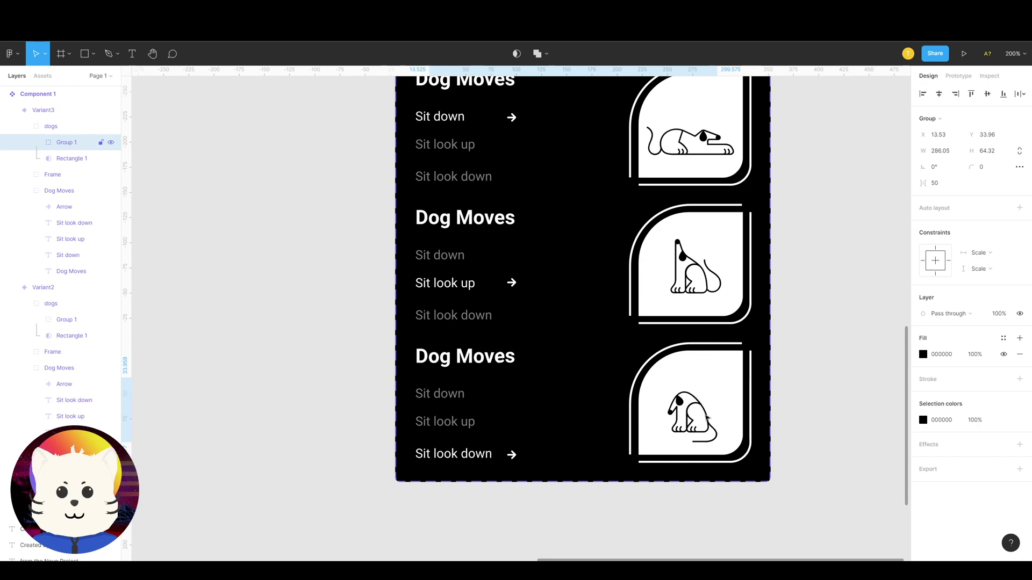
# Step: Delete the original Dog Moves text list and dog drawing from Frame 1, leaving the black frame empty
pyautogui.hotkey('ctrl', '-')
pyautogui.hotkey('ctrl', '-')
pyautogui.click(706, 418)
pyautogui.moveTo(581, 408); pyautogui.dragTo(688, 425)
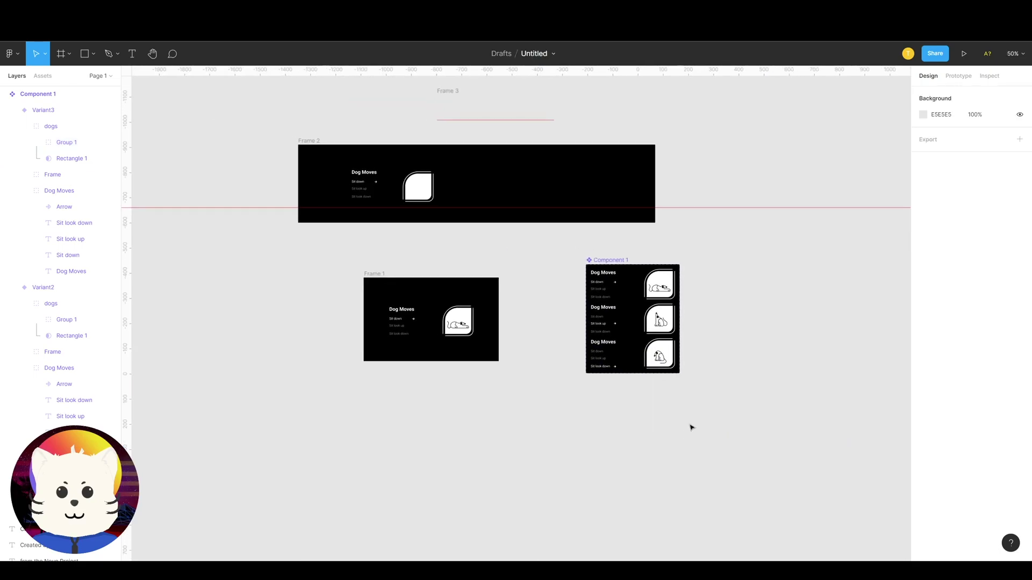
pyautogui.hotkey('ctrl', '=')
pyautogui.moveTo(657, 332); pyautogui.dragTo(604, 348)
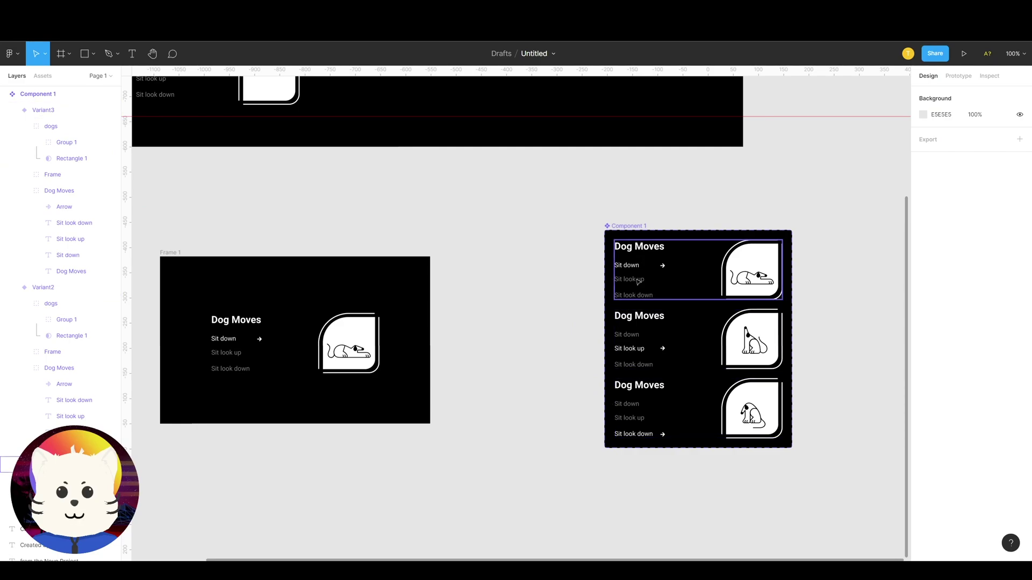
pyautogui.moveTo(404, 466); pyautogui.dragTo(208, 304)
pyautogui.press('Delete')
# Step: Place an instance of the component's Default variant in the middle of Frame 1
pyautogui.click(694, 260)
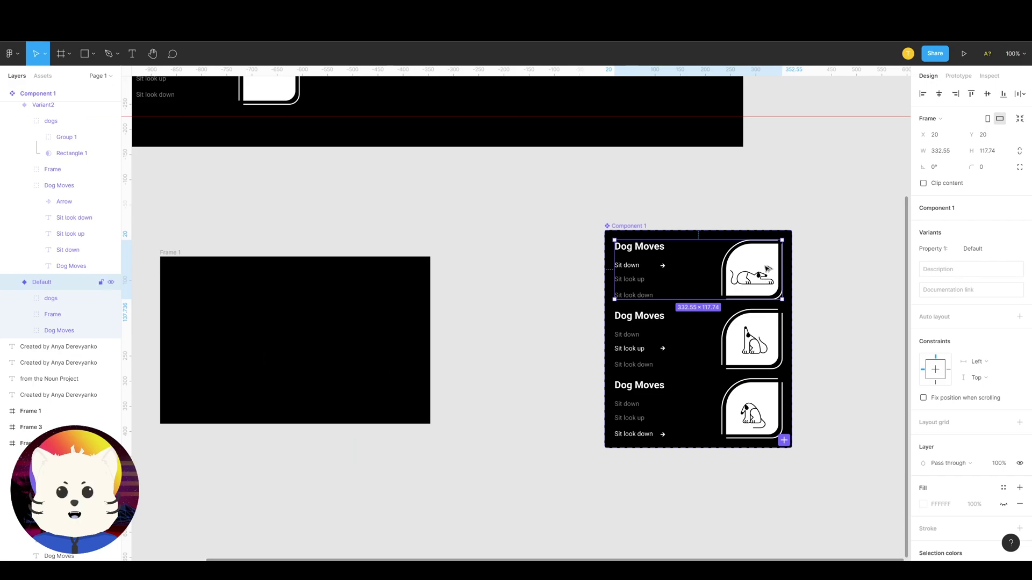
pyautogui.moveTo(767, 269); pyautogui.dragTo(364, 337)
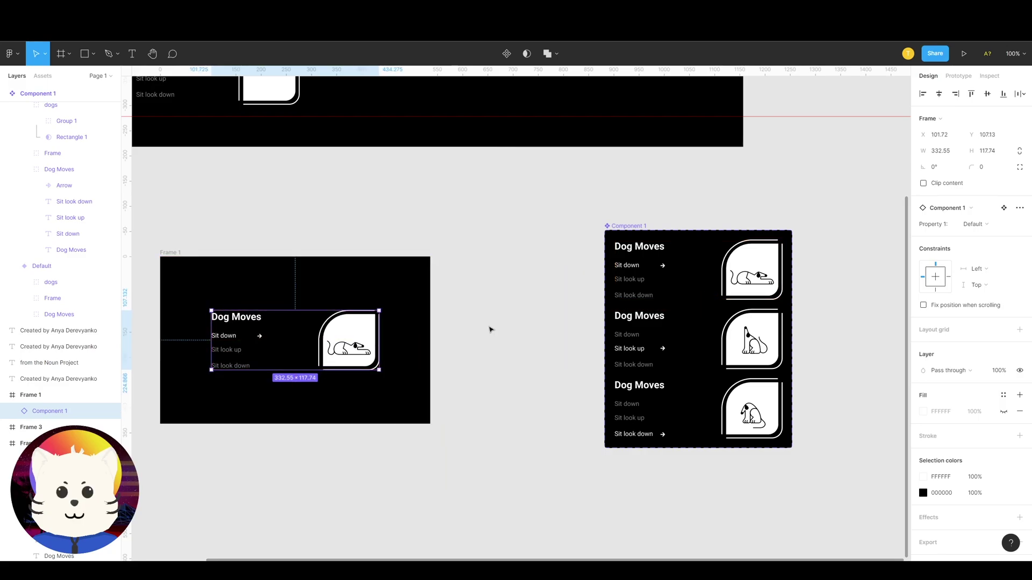
pyautogui.click(492, 327)
pyautogui.moveTo(493, 325); pyautogui.dragTo(402, 332)
pyautogui.click(652, 307)
pyautogui.press('Tab')
pyautogui.press('Tab')
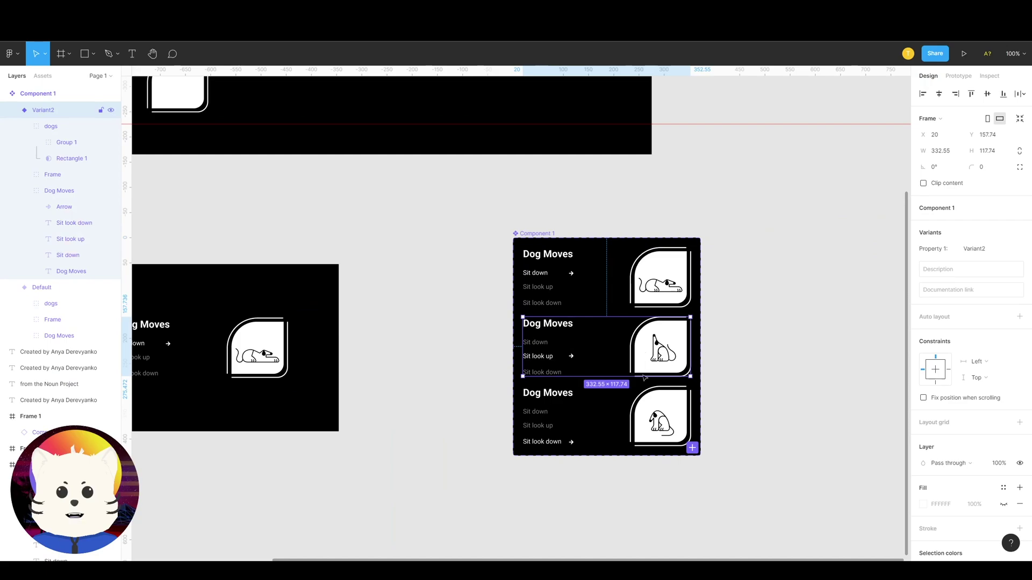
pyautogui.press('Tab')
pyautogui.press('Tab')
pyautogui.press('Tab')
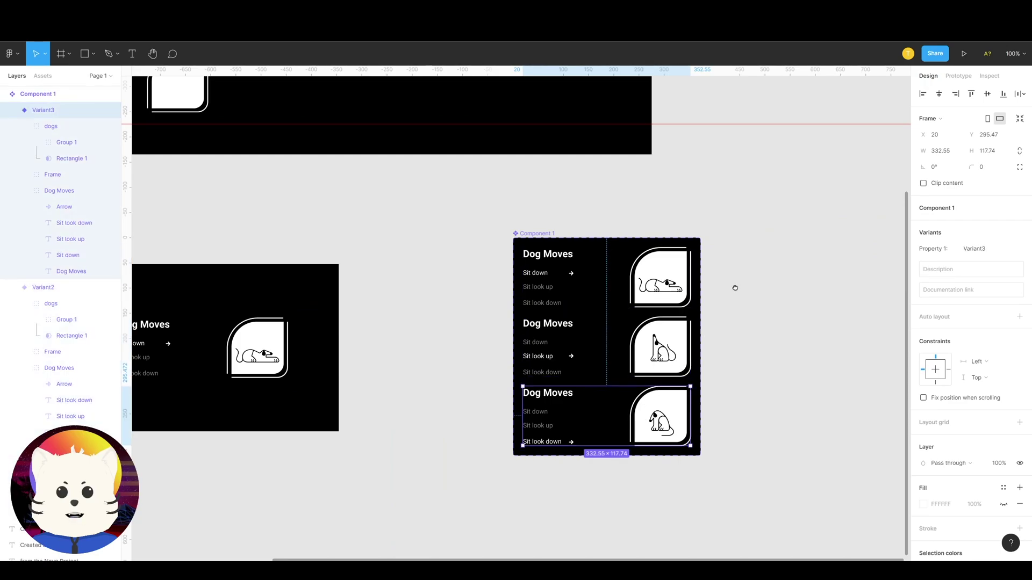
pyautogui.hscroll(2, 720, 287)
pyautogui.click(703, 286)
# Step: Connect the Sit look up text in the Default variant to Variant2 with a prototype interaction
pyautogui.moveTo(703, 286); pyautogui.dragTo(696, 285)
pyautogui.hotkey('ctrl', '+')
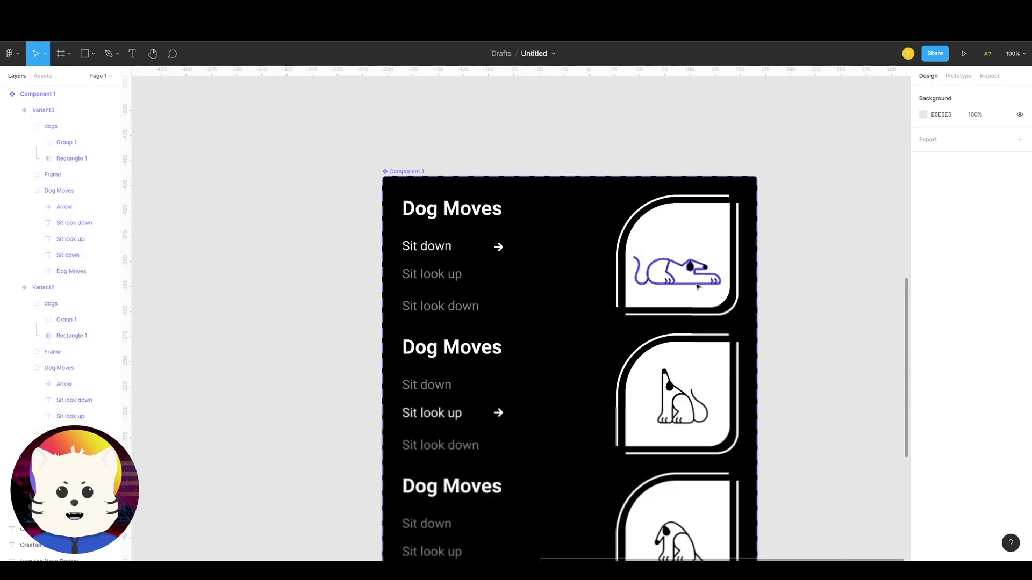
pyautogui.scroll(1, 480, 322)
pyautogui.click(443, 304)
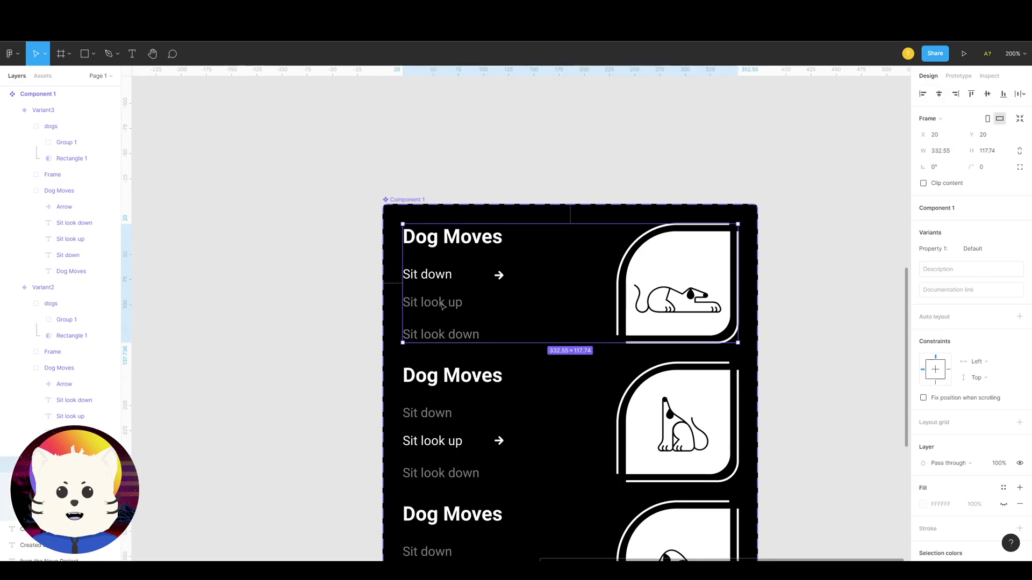
pyautogui.doubleClick(442, 305)
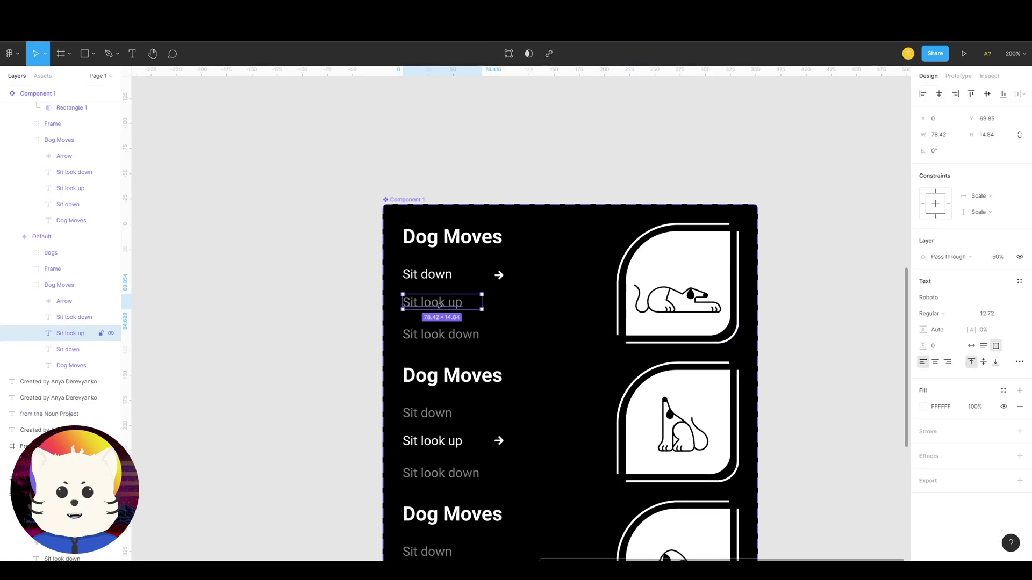
pyautogui.scroll(-2, 439, 305)
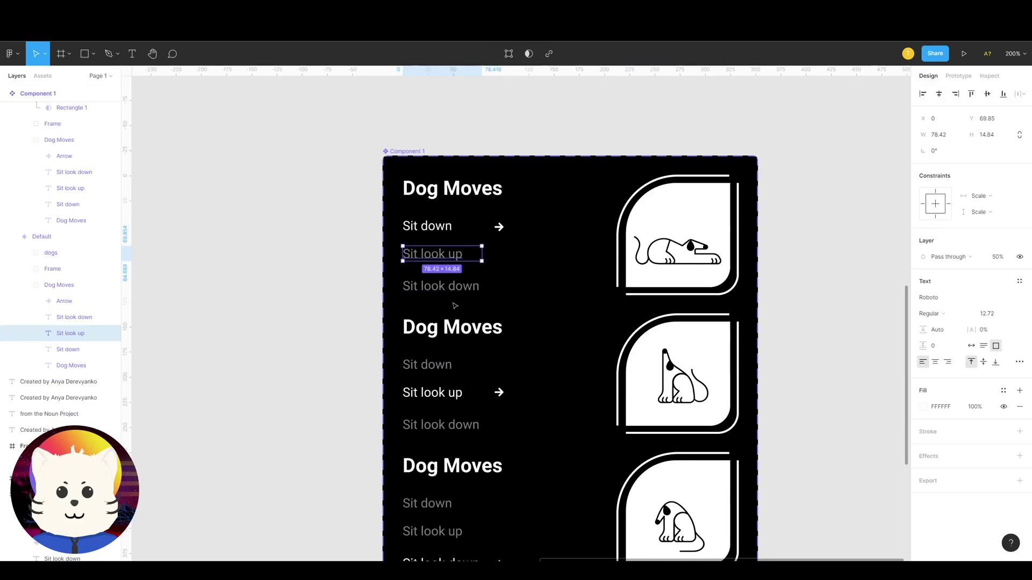
pyautogui.click(957, 75)
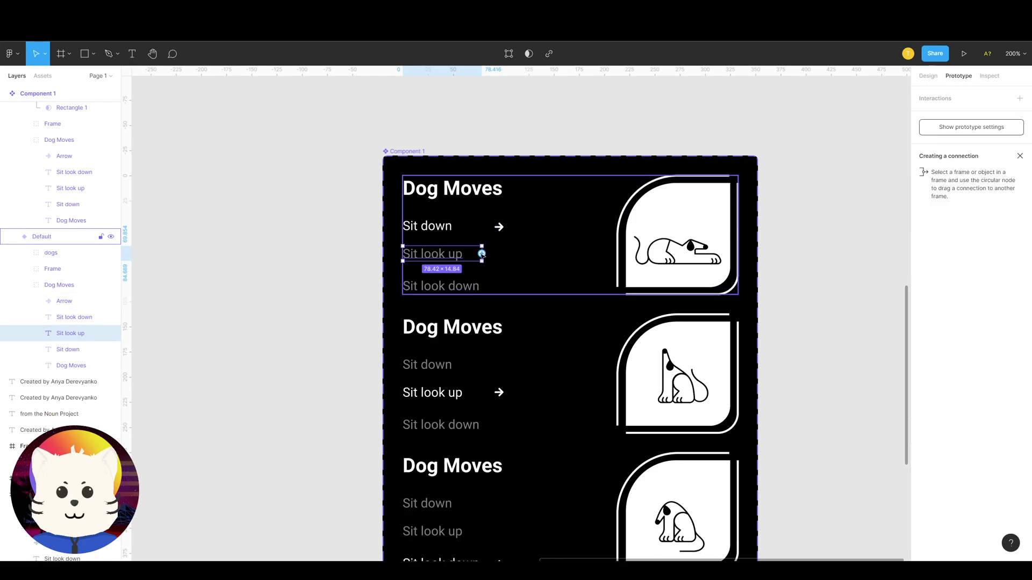
pyautogui.moveTo(483, 254); pyautogui.dragTo(546, 388)
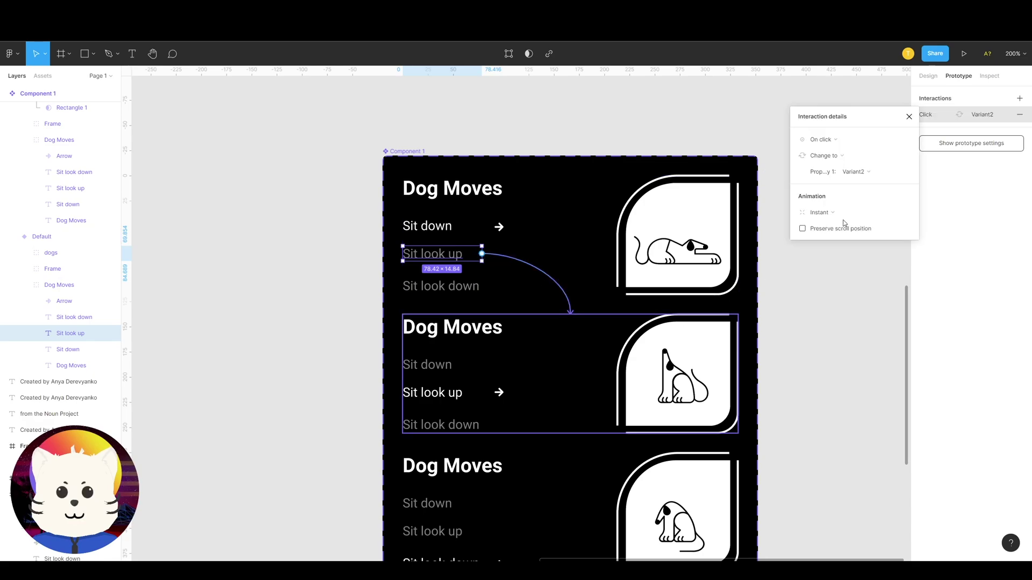
# Step: Keep the On click trigger for the Sit look up interaction and set its animation to Smart animate
pyautogui.click(824, 140)
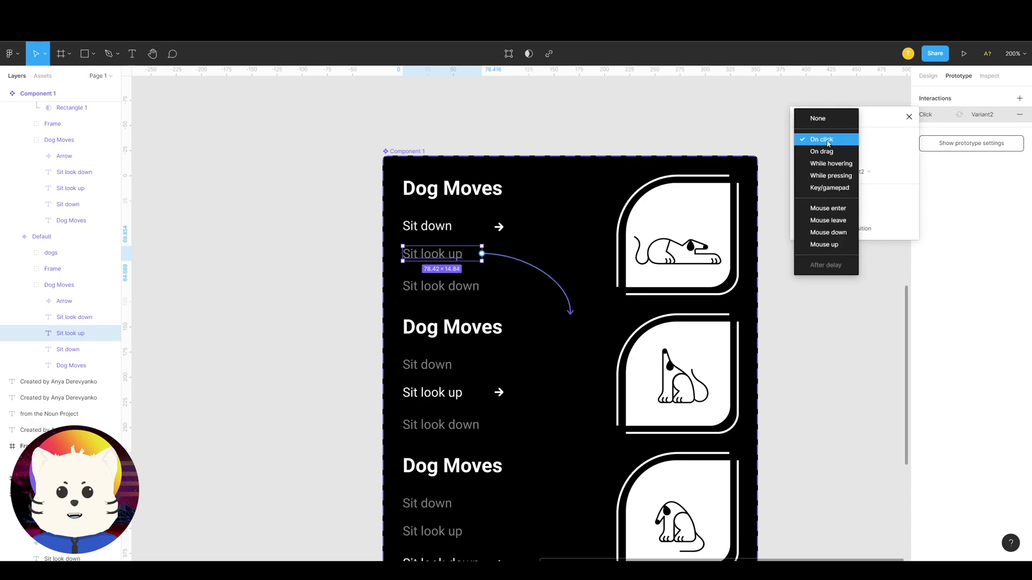
pyautogui.click(893, 179)
pyautogui.click(822, 213)
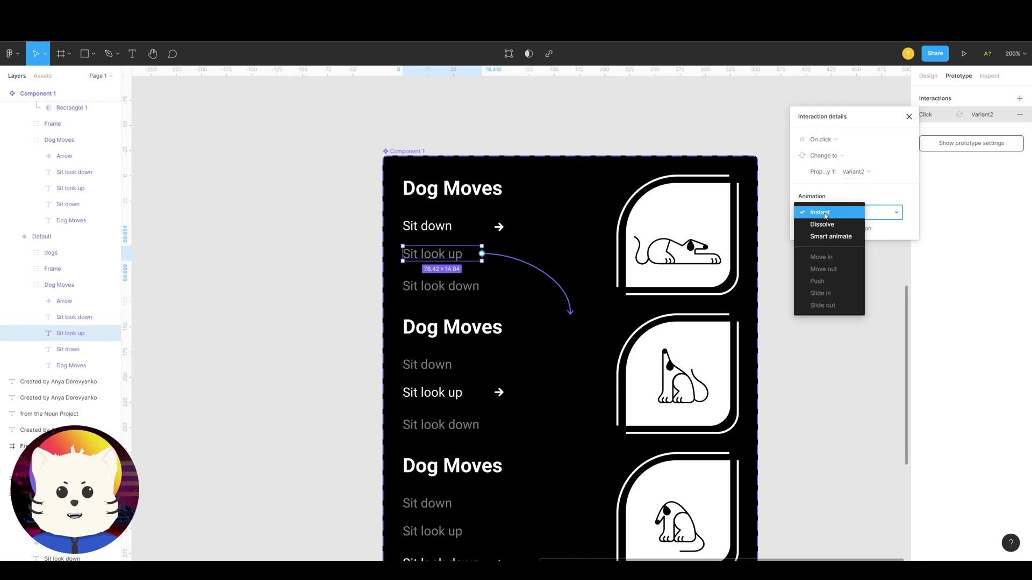
pyautogui.click(830, 234)
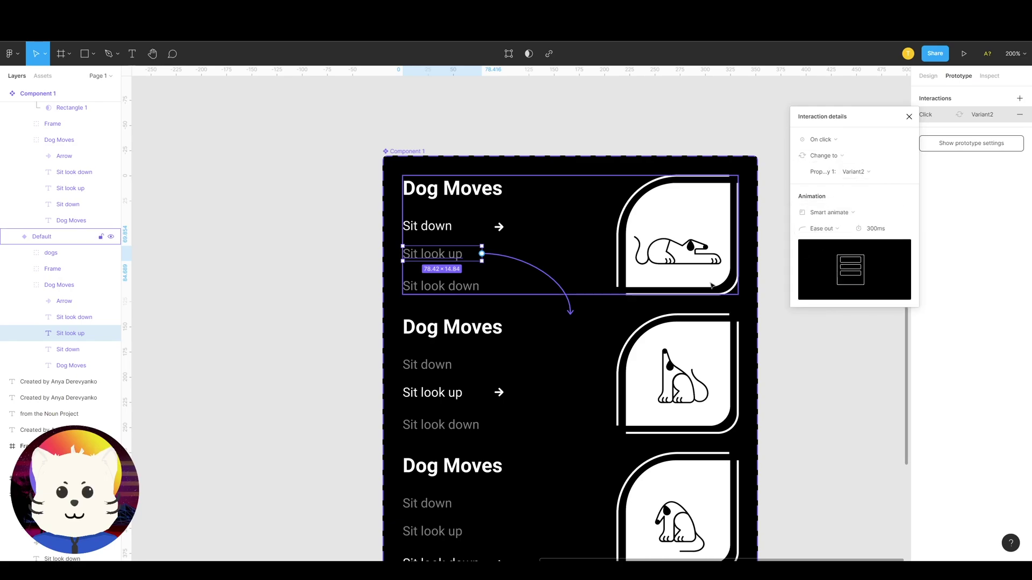
# Step: Connect the Sit look down text in Variant2 to Variant3 with an On click, Smart animate interaction
pyautogui.scroll(-4, 552, 285)
pyautogui.click(445, 229)
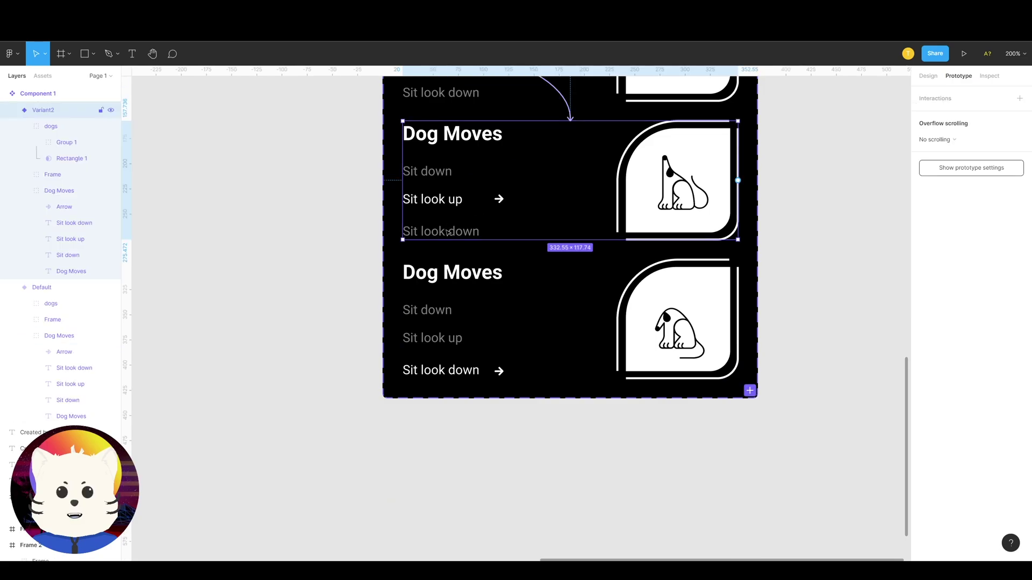
pyautogui.doubleClick(445, 230)
pyautogui.doubleClick(446, 230)
pyautogui.doubleClick(446, 231)
pyautogui.moveTo(482, 231); pyautogui.dragTo(537, 344)
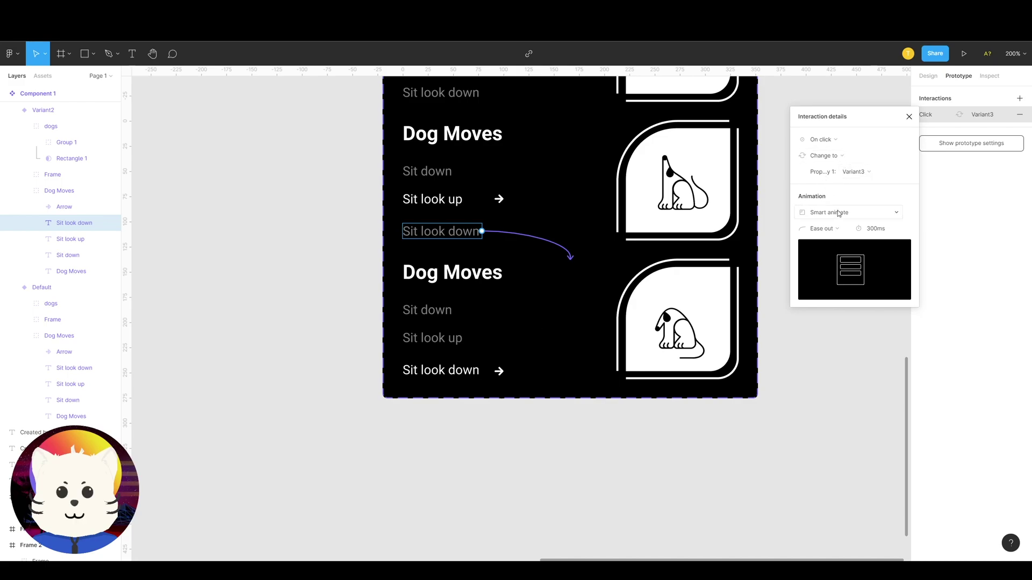
pyautogui.scroll(5, 557, 272)
pyautogui.scroll(-3, 557, 272)
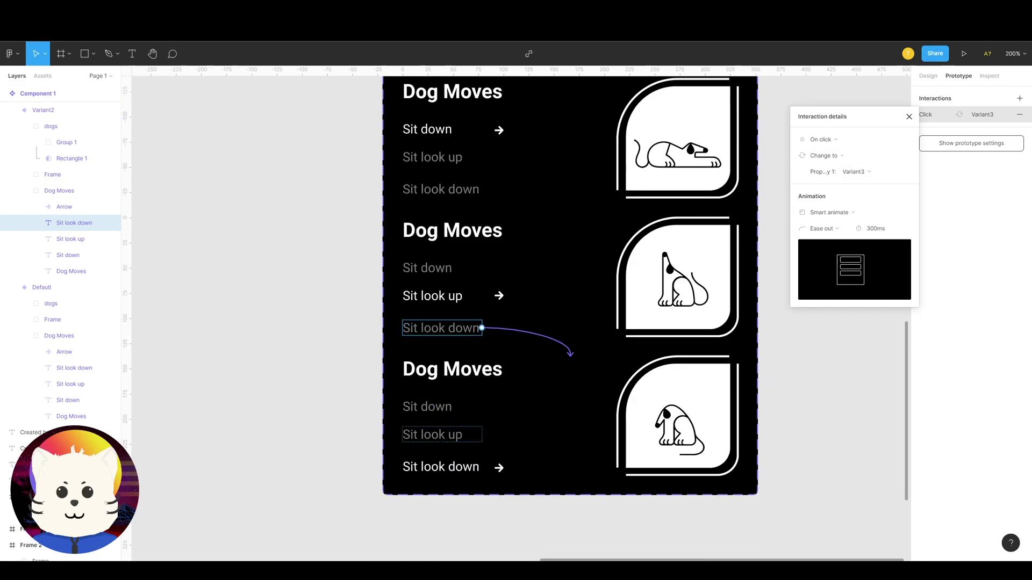
pyautogui.press('Escape')
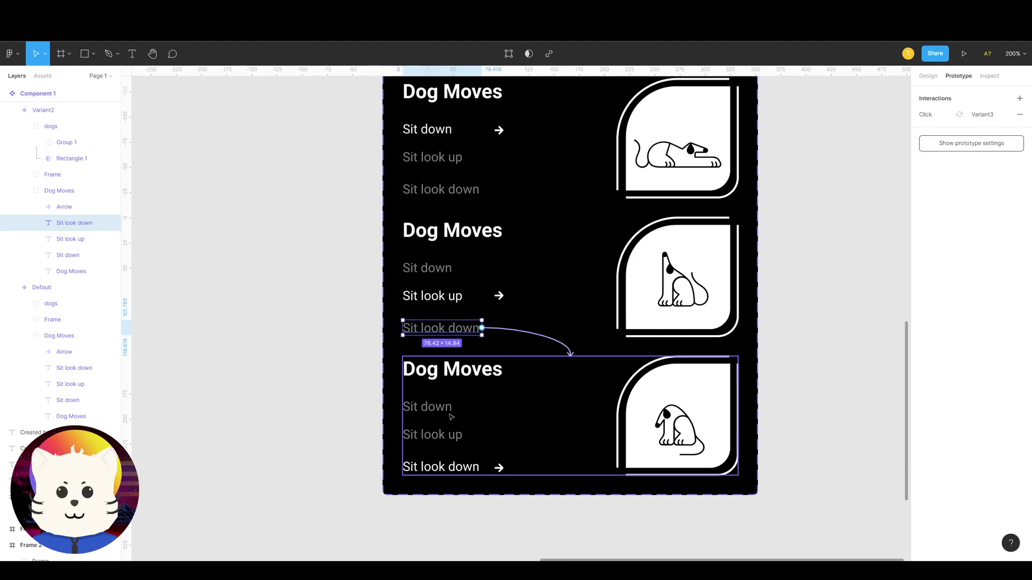
# Step: Connect the Sit down text in Variant3 to the Default variant with an On click, Smart animate interaction
pyautogui.click(444, 410)
pyautogui.scroll(2, 487, 457)
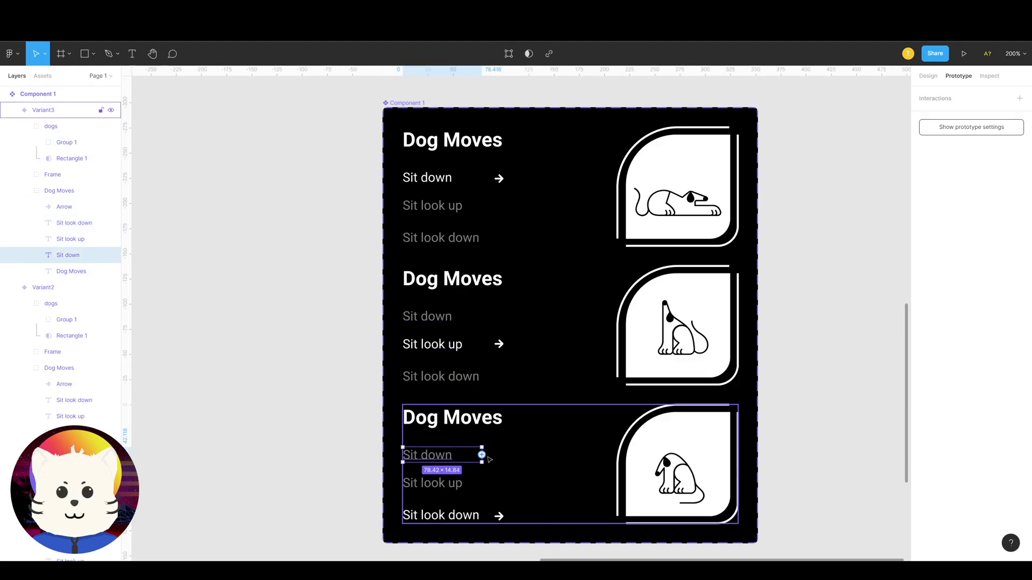
pyautogui.moveTo(481, 455); pyautogui.dragTo(511, 196)
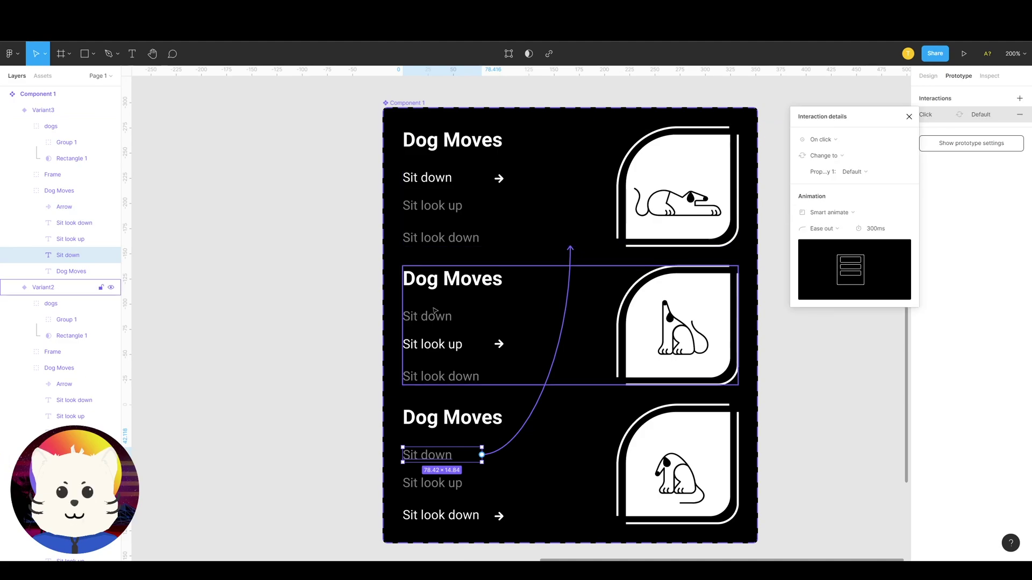
# Step: Connect the Sit look down text in the Default variant to Variant3
pyautogui.click(453, 211)
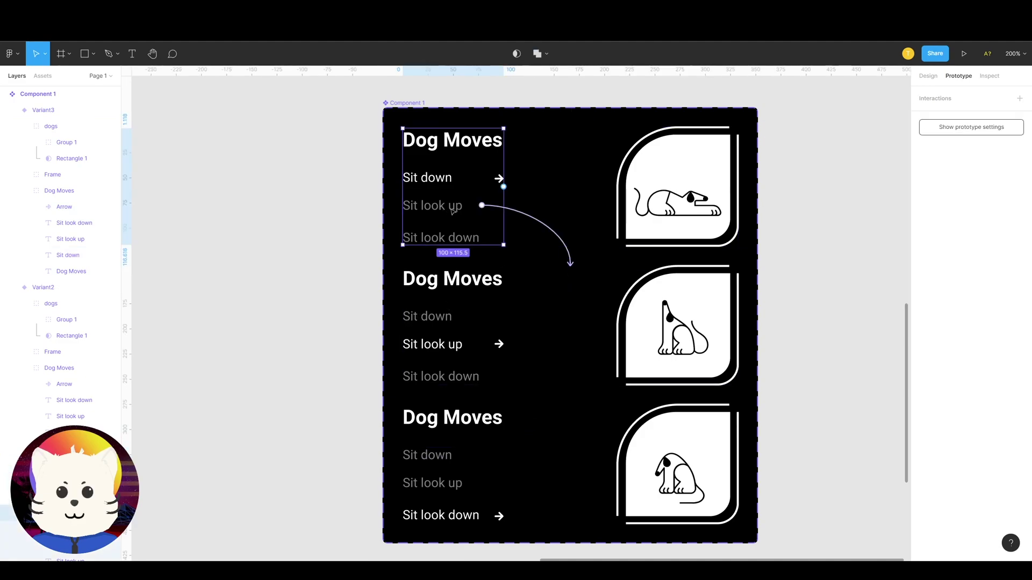
pyautogui.click(447, 237)
pyautogui.moveTo(482, 237); pyautogui.dragTo(456, 472)
# Step: Connect the Sit down text in Variant2 back to the Default variant
pyautogui.click(458, 326)
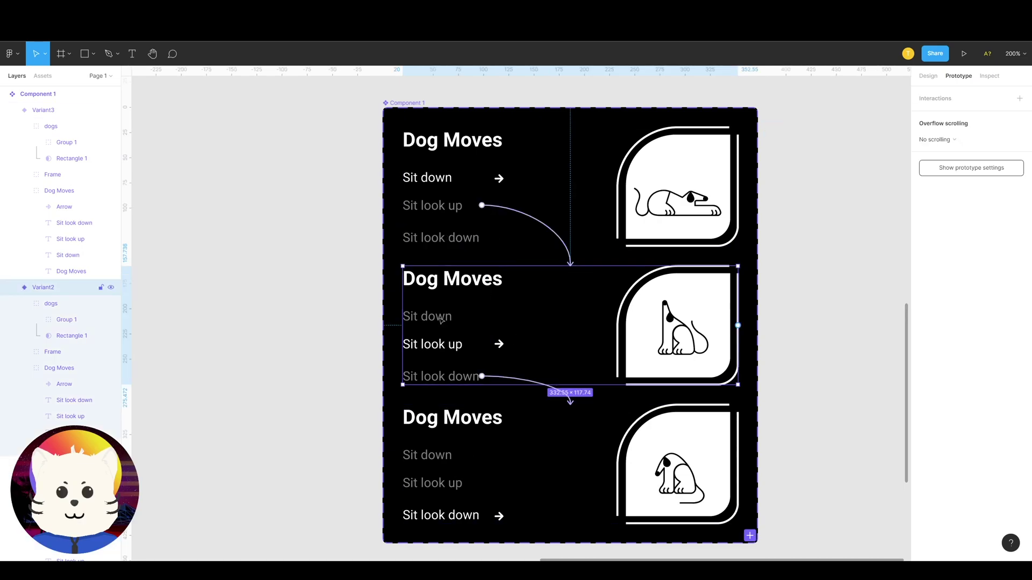
pyautogui.click(440, 318)
pyautogui.moveTo(481, 316); pyautogui.dragTo(505, 178)
# Step: Connect the Sit look up text in Variant3 to Variant2
pyautogui.click(440, 376)
pyautogui.click(476, 484)
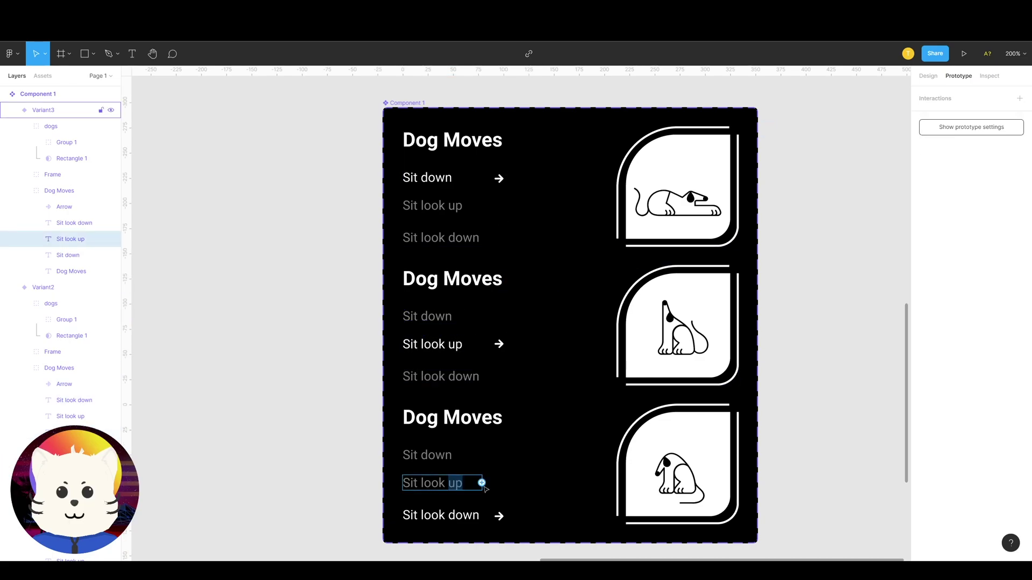
pyautogui.moveTo(483, 486); pyautogui.dragTo(548, 344)
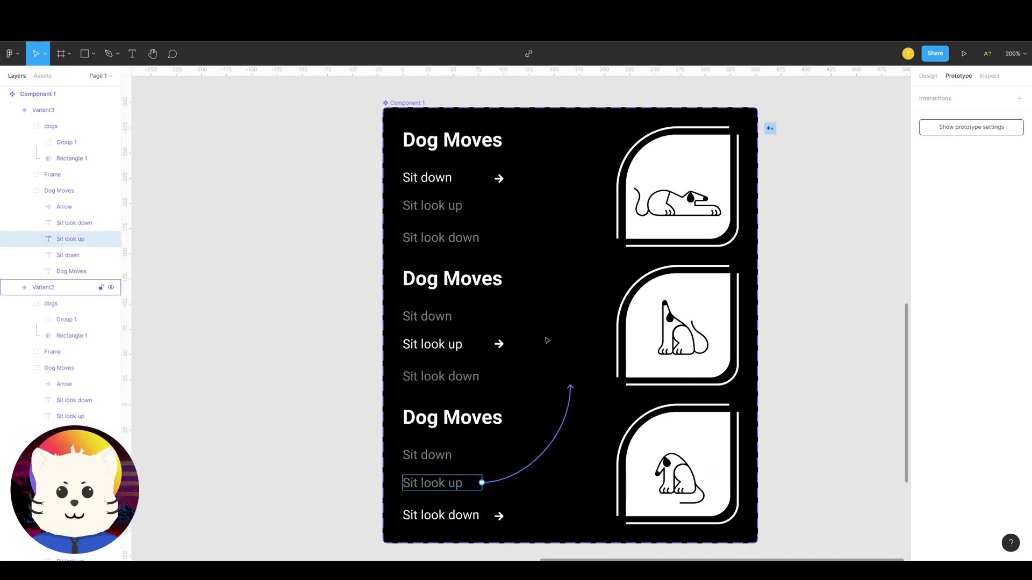
pyautogui.click(824, 382)
pyautogui.press('1')
pyautogui.click(824, 382)
# Step: Launch the prototype presentation of Frame 1 to preview the interactive Dog Moves component
pyautogui.hotkey('ctrl', '-')
pyautogui.moveTo(602, 352); pyautogui.dragTo(811, 360)
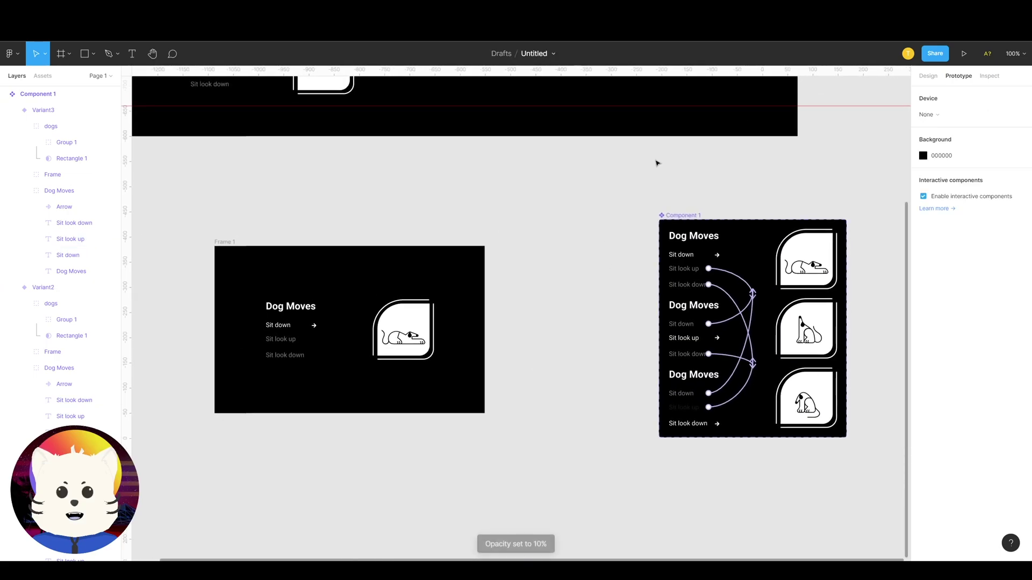
pyautogui.click(959, 54)
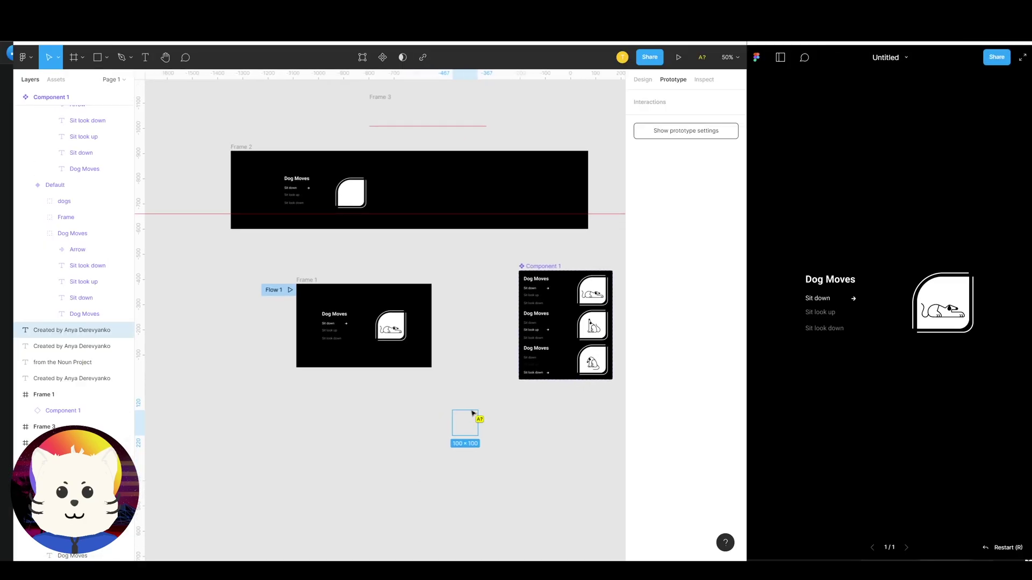
pyautogui.click(471, 408)
pyautogui.hotkey('ctrl', '=')
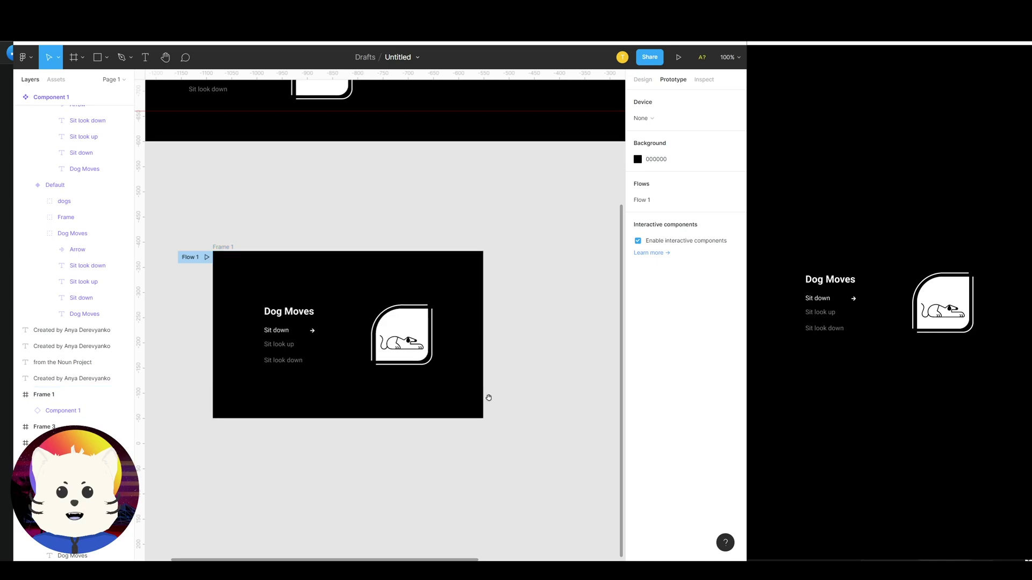
# Step: Test the Sit look up and Sit look down links in the running prototype preview
pyautogui.moveTo(500, 392); pyautogui.dragTo(242, 372)
pyautogui.moveTo(221, 334); pyautogui.dragTo(461, 321)
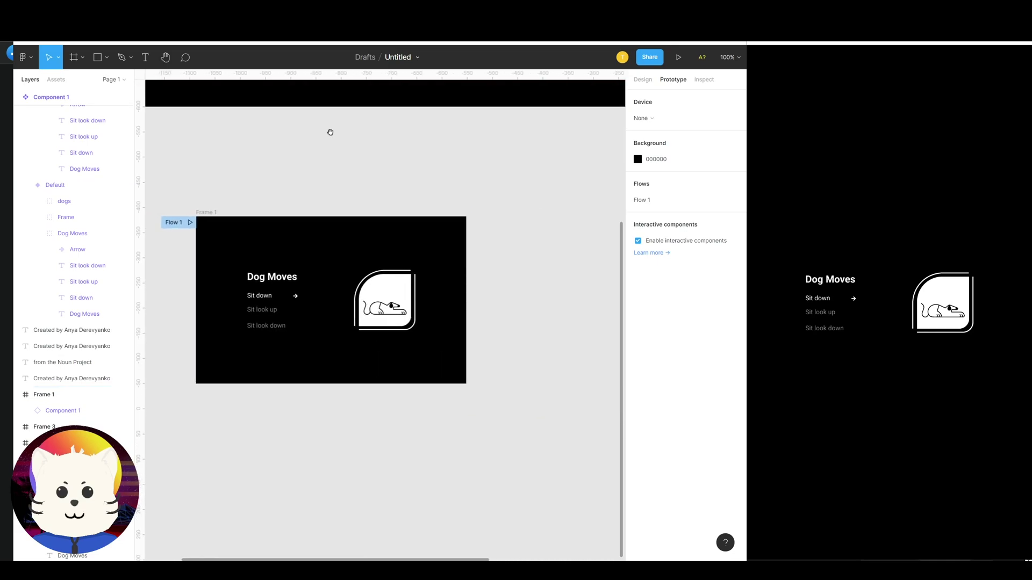
pyautogui.moveTo(330, 134); pyautogui.dragTo(366, 179)
pyautogui.click(821, 313)
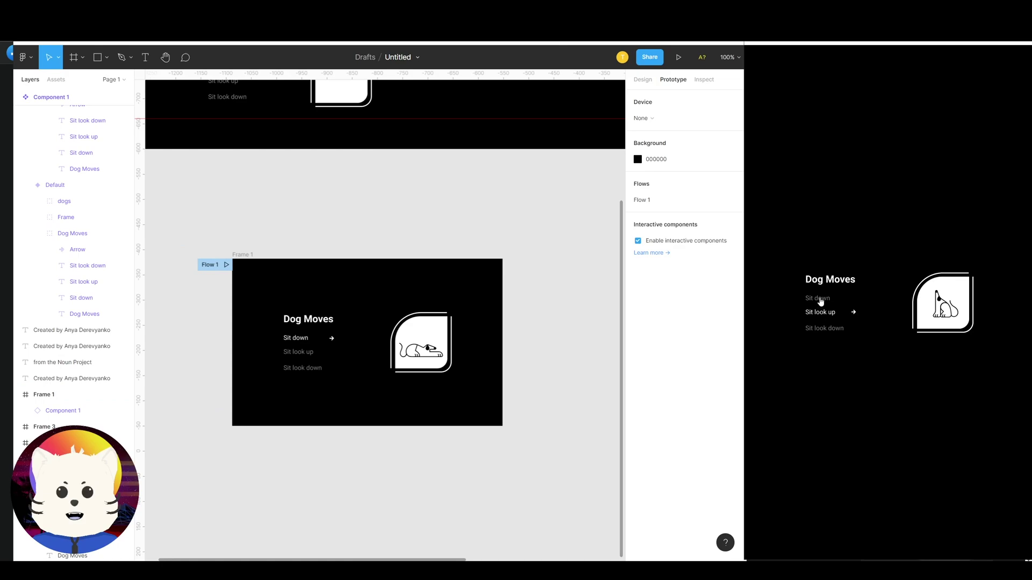
pyautogui.click(826, 329)
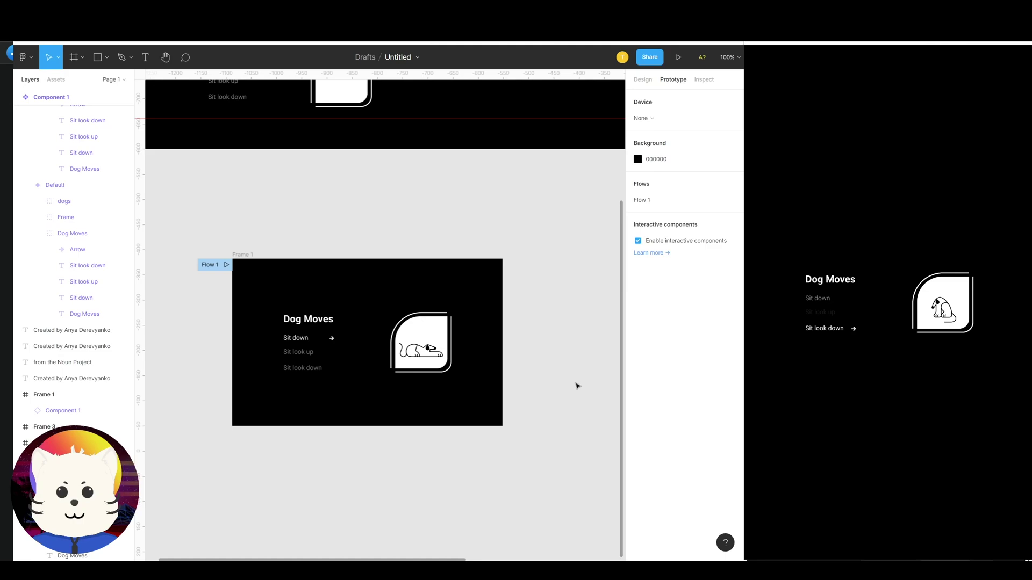
# Step: Set the layer opacity of the Sit look up text in Variant3 to 50%
pyautogui.hscroll(10, 362, 345)
pyautogui.scroll(5, 395, 310)
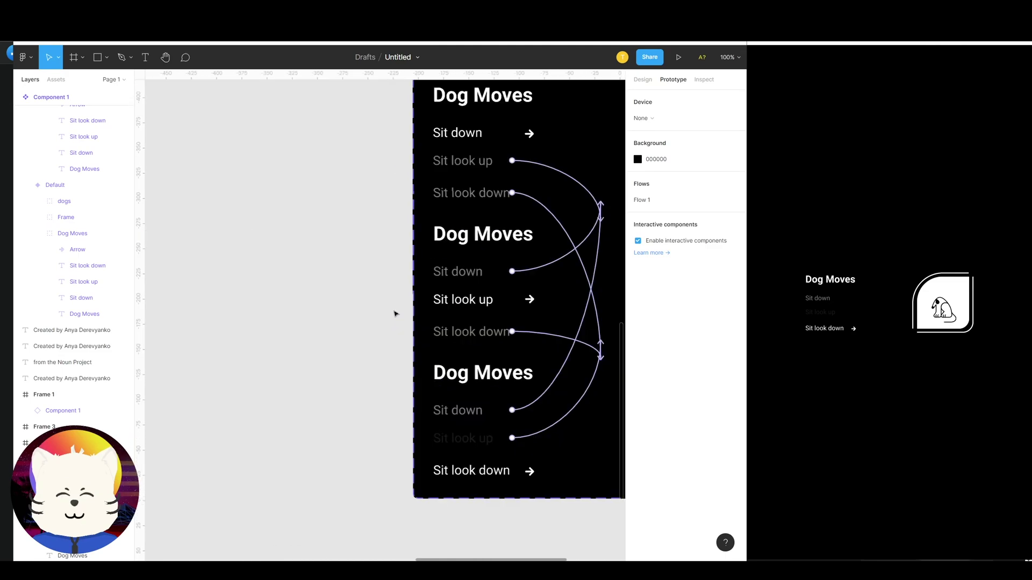
pyautogui.click(480, 449)
pyautogui.click(480, 446)
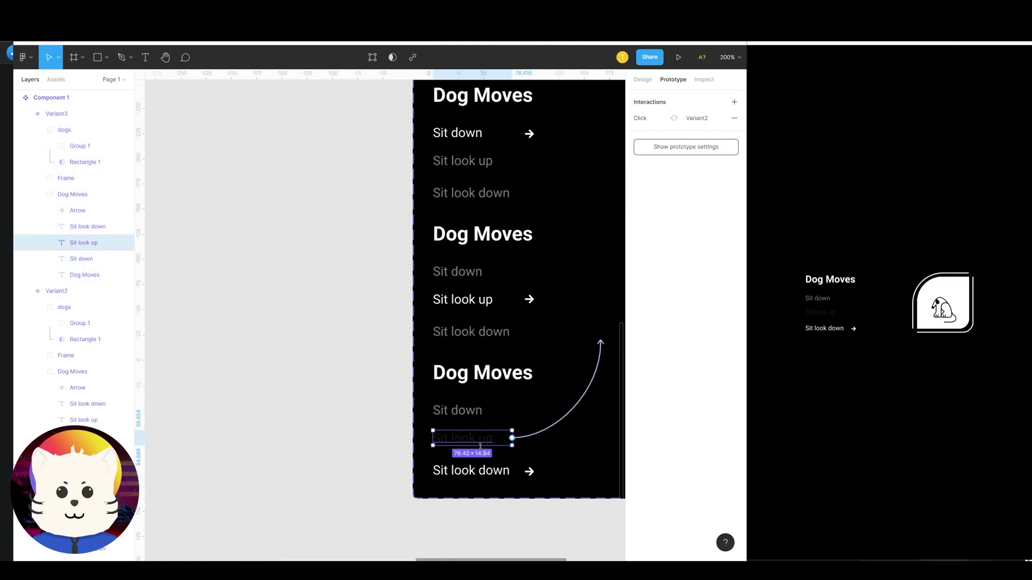
pyautogui.click(642, 79)
pyautogui.click(712, 262)
pyautogui.write('50')
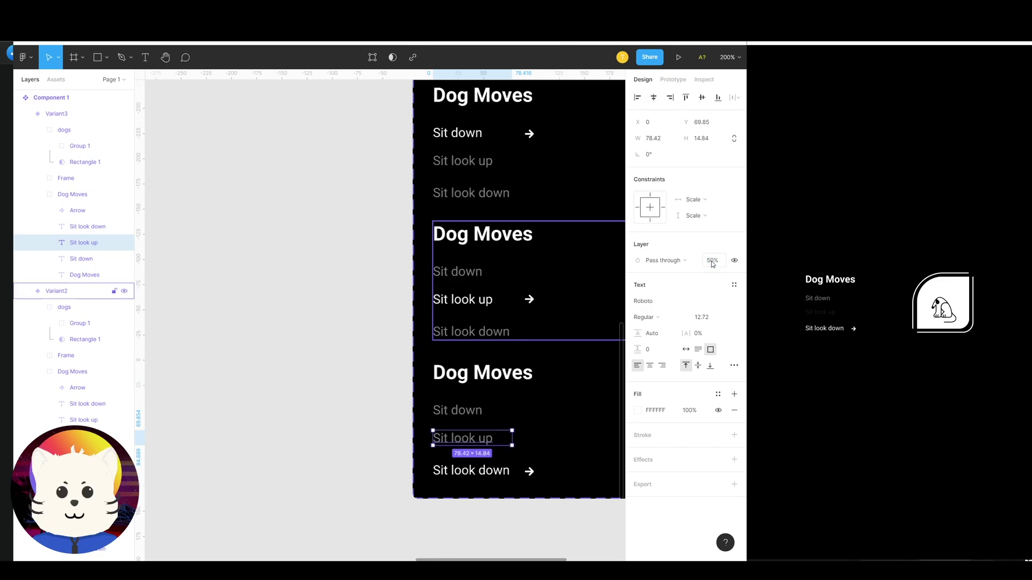
pyautogui.press('Return')
# Step: Test switching among Sit down, Sit look up and Sit look down in the prototype preview
pyautogui.click(832, 313)
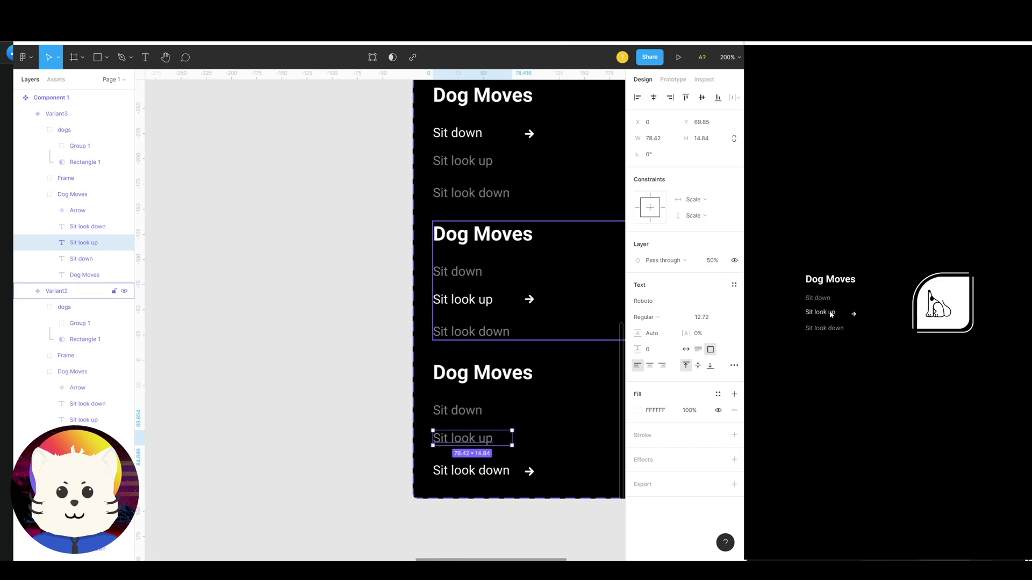
pyautogui.click(826, 301)
pyautogui.click(319, 312)
pyautogui.click(319, 312)
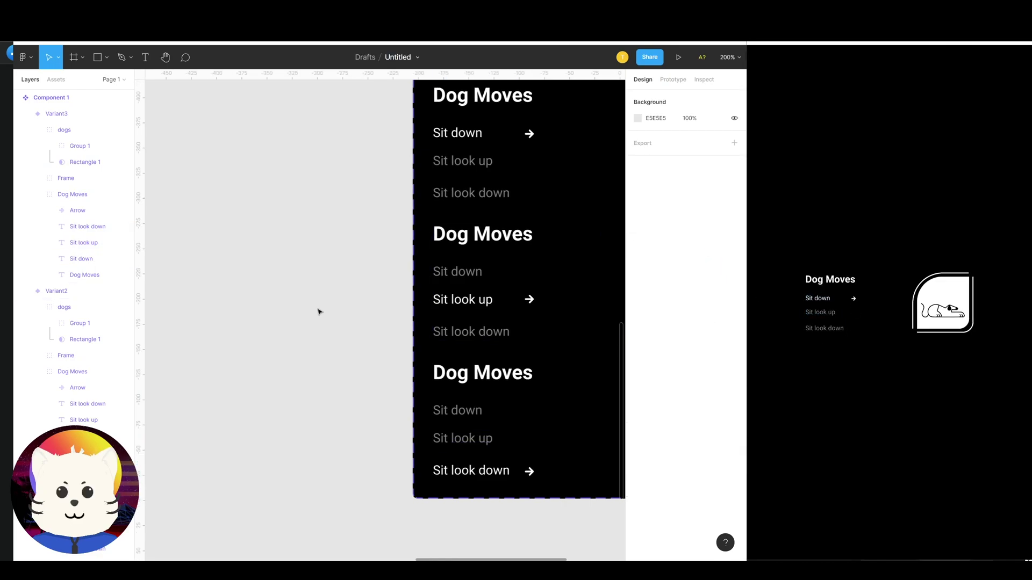
pyautogui.hotkey('ctrl', '-')
pyautogui.moveTo(315, 308); pyautogui.dragTo(367, 390)
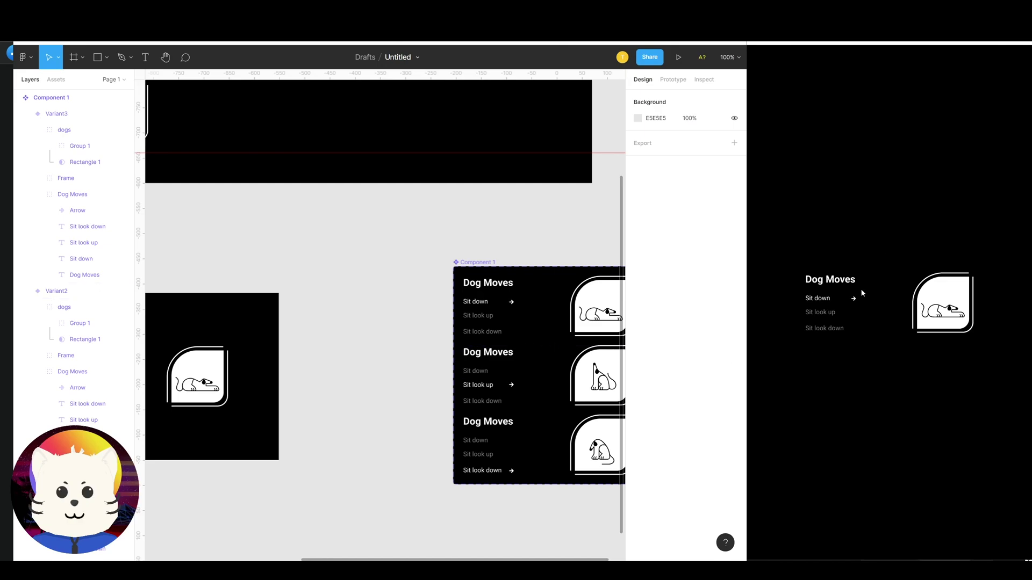
pyautogui.click(830, 314)
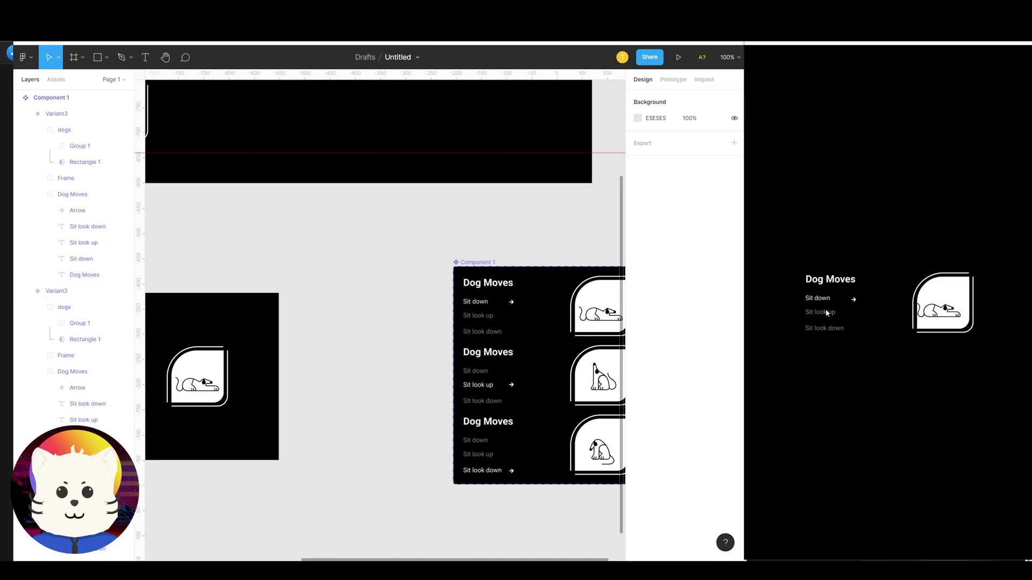
pyautogui.click(831, 331)
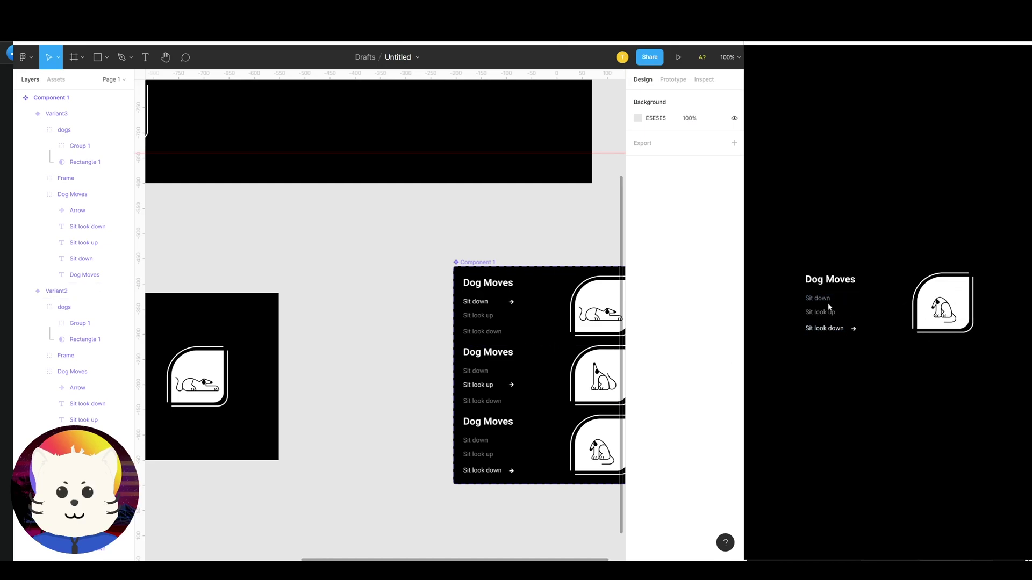
pyautogui.click(828, 310)
pyautogui.click(828, 300)
pyautogui.click(825, 313)
pyautogui.click(825, 328)
pyautogui.click(354, 275)
pyautogui.moveTo(405, 268); pyautogui.dragTo(234, 273)
pyautogui.press('+')
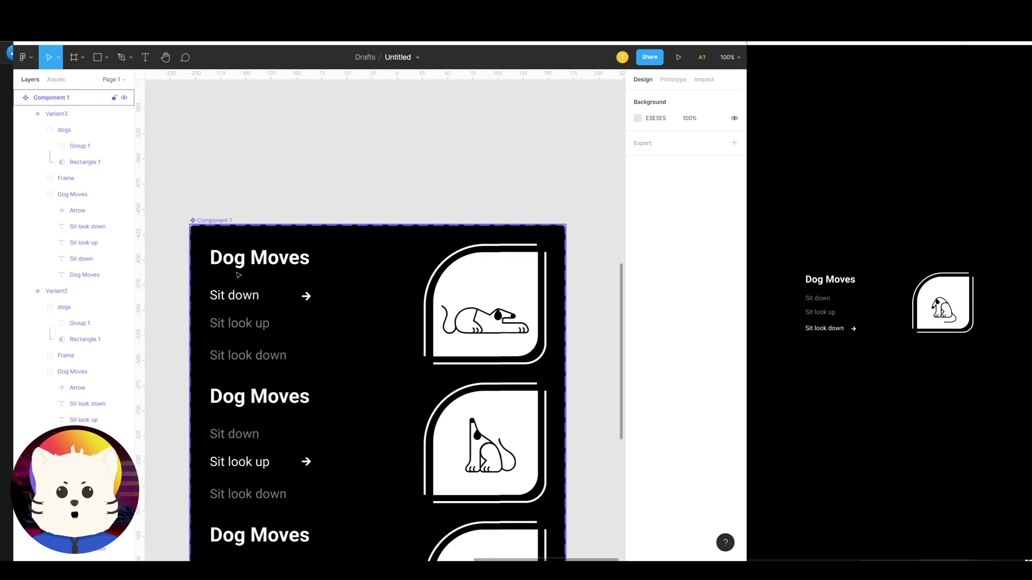
pyautogui.moveTo(356, 268); pyautogui.dragTo(294, 268)
pyautogui.hscroll(-1, 411, 309)
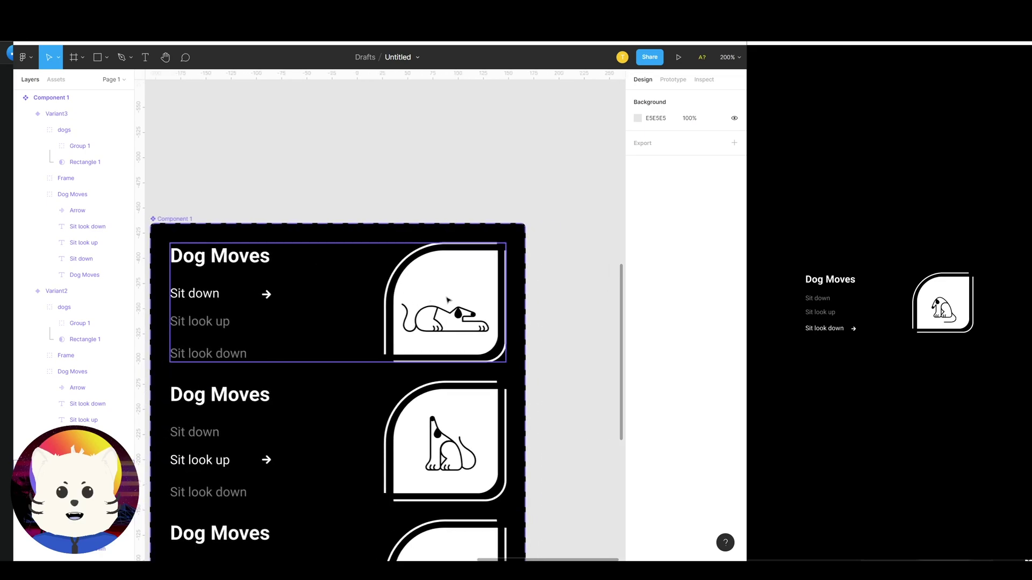
pyautogui.moveTo(449, 318); pyautogui.dragTo(468, 305)
pyautogui.press('-')
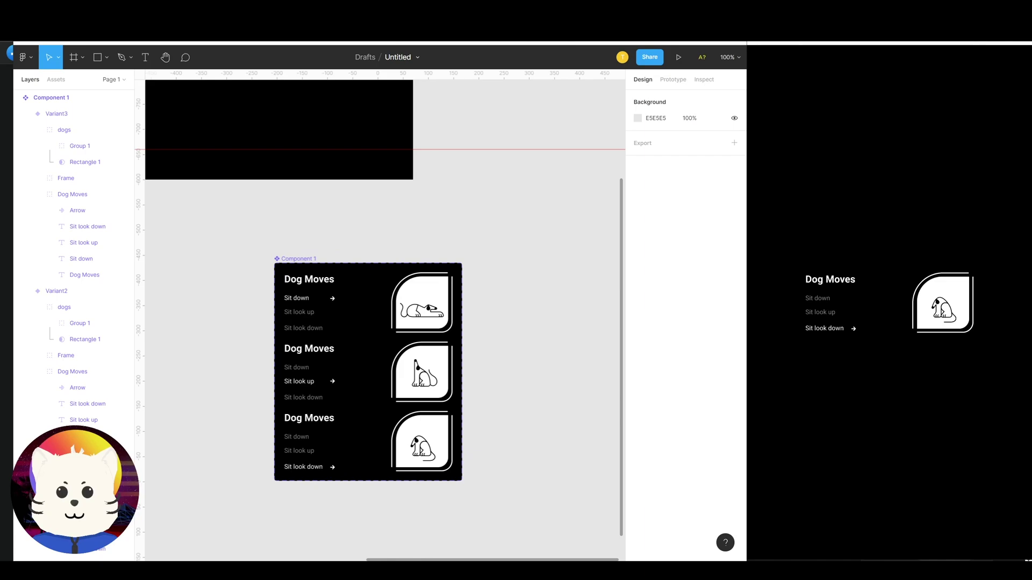
# Step: Replace the dog drawing in the Default variant with the photo of the man in red, copied from the Google "happy man" image results
pyautogui.hotkey('ctrl', 't')
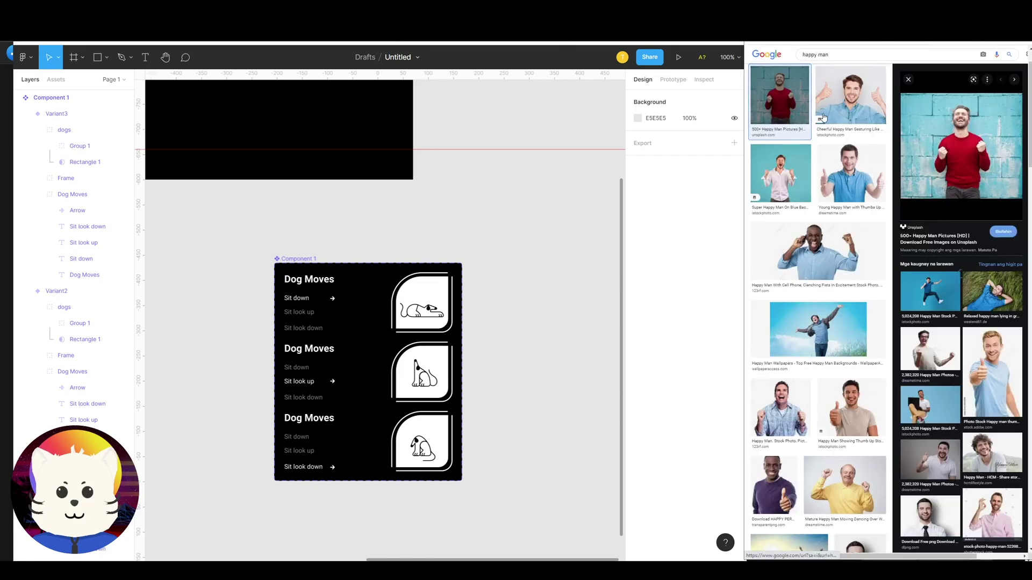
pyautogui.rightClick(938, 132)
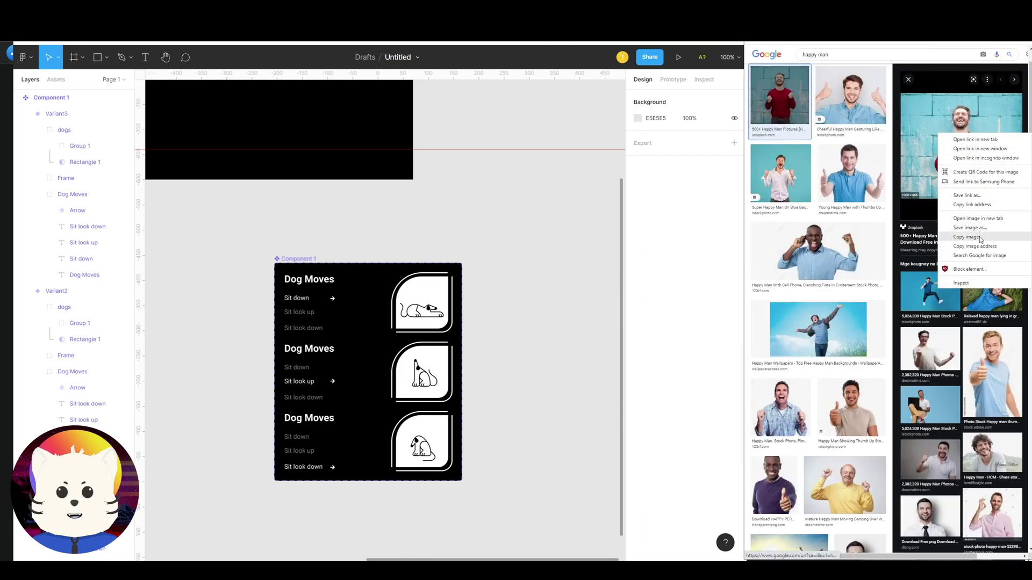
pyautogui.click(962, 236)
pyautogui.doubleClick(442, 286)
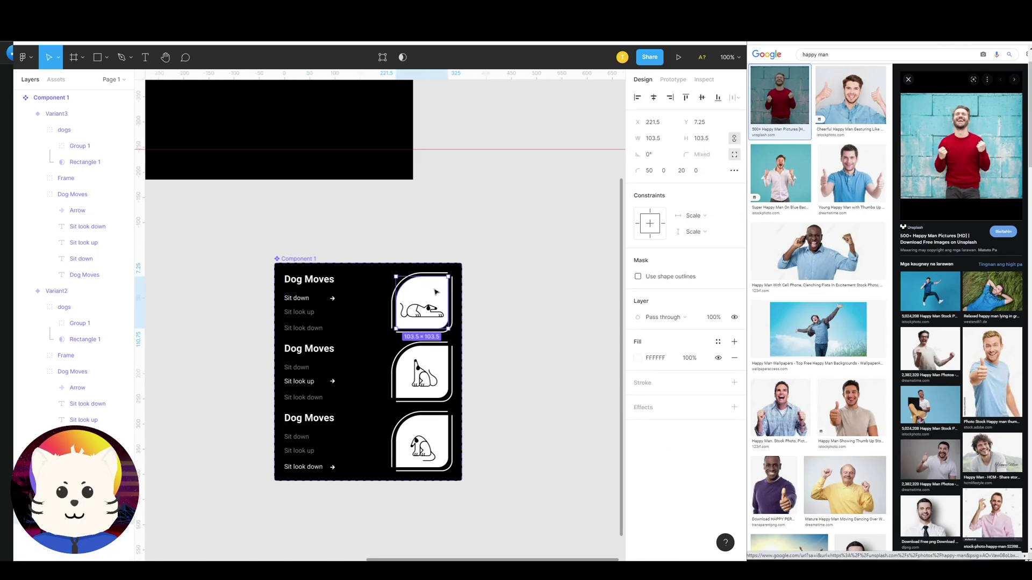
pyautogui.hotkey('ctrl', 'v')
pyautogui.click(426, 309)
pyautogui.press('Delete')
pyautogui.doubleClick(428, 308)
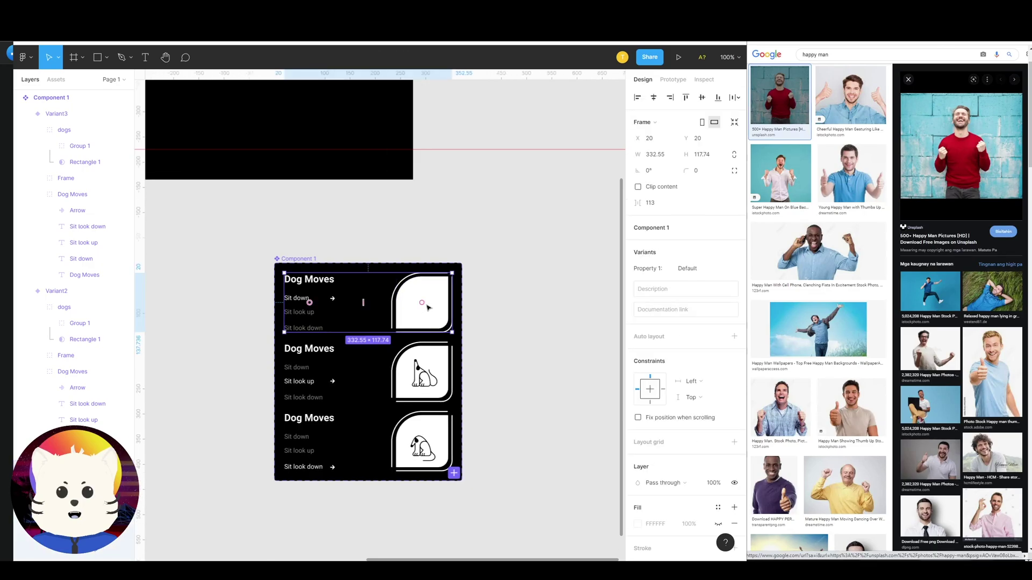
pyautogui.hotkey('ctrl', 'v')
pyautogui.click(505, 302)
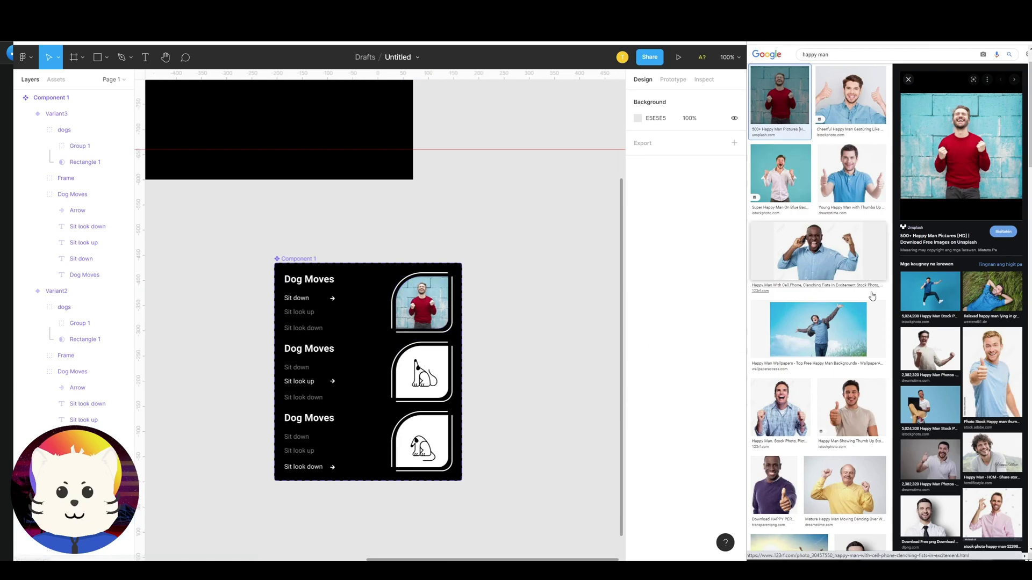
# Step: Copy the photo of the man with outstretched arms against the blue sky and delete the dogs group from Variant2
pyautogui.rightClick(840, 326)
pyautogui.click(866, 427)
pyautogui.click(425, 380)
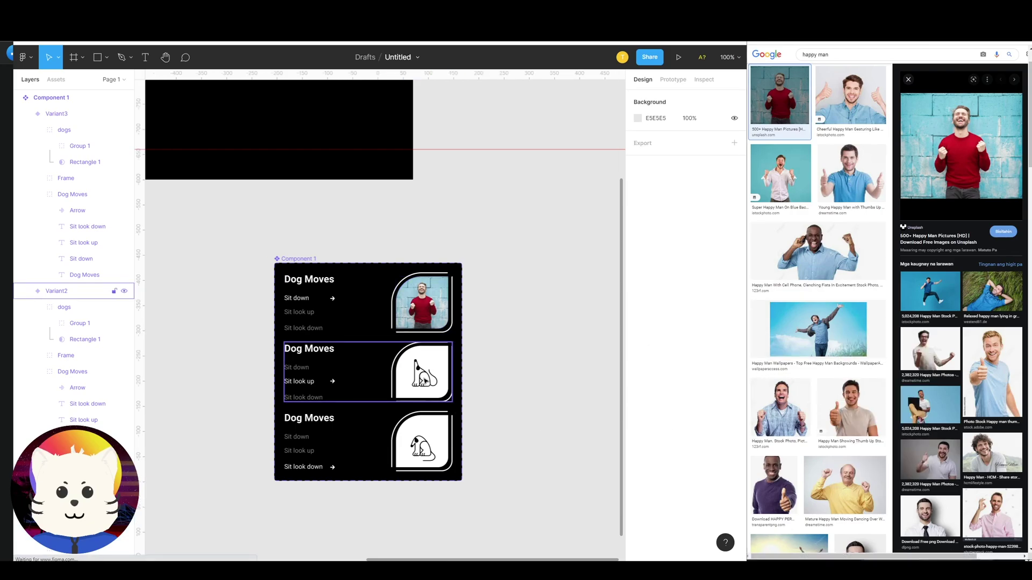
pyautogui.click(424, 380)
pyautogui.doubleClick(424, 380)
pyautogui.press('Delete')
pyautogui.doubleClick(424, 380)
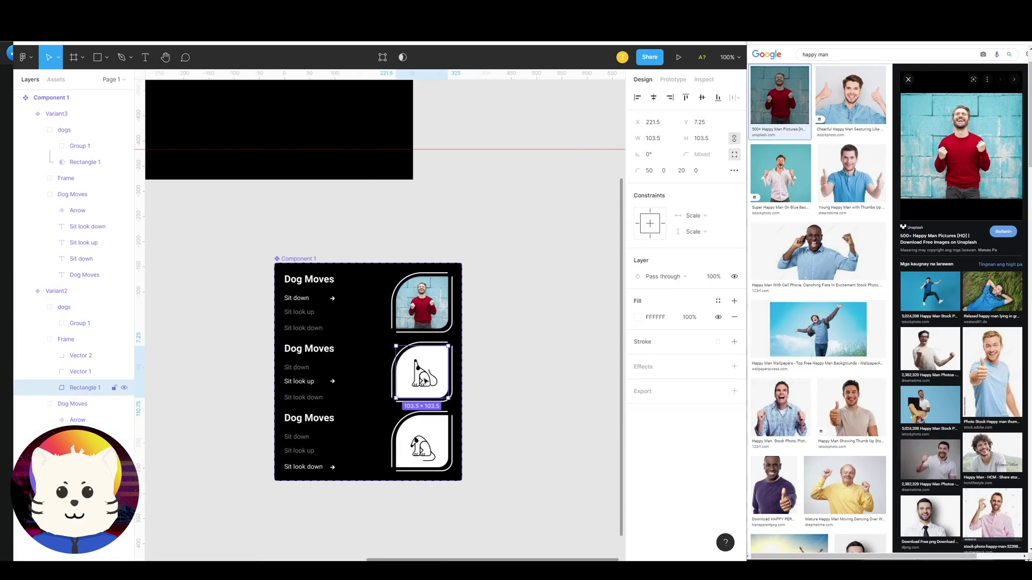
pyautogui.doubleClick(425, 381)
pyautogui.click(90, 322)
pyautogui.click(92, 307)
pyautogui.press('Delete')
# Step: Fill the rounded rectangle in Variant2 with the copied photo
pyautogui.doubleClick(434, 378)
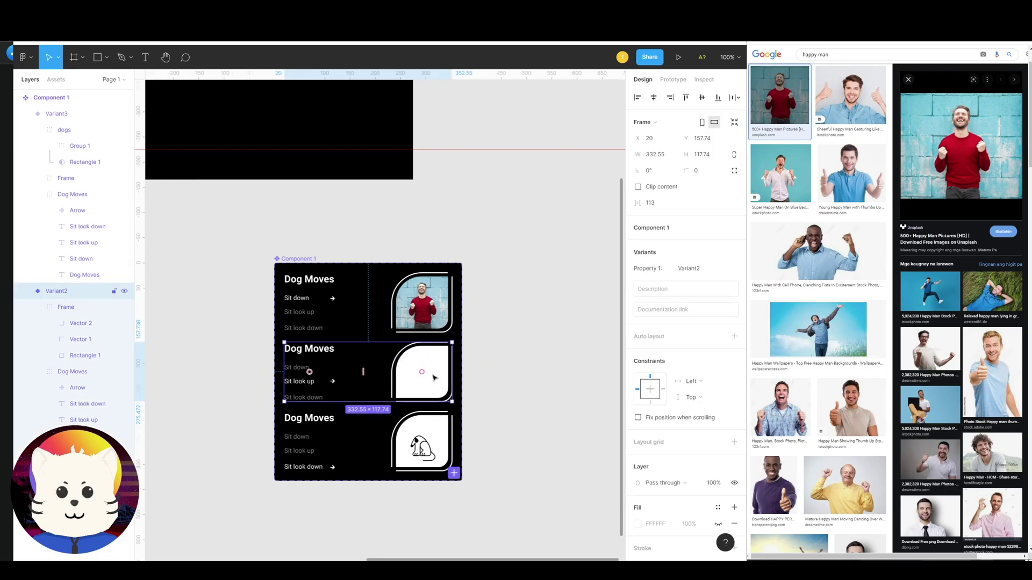
pyautogui.click(435, 378)
pyautogui.hotkey('ctrl', 'v')
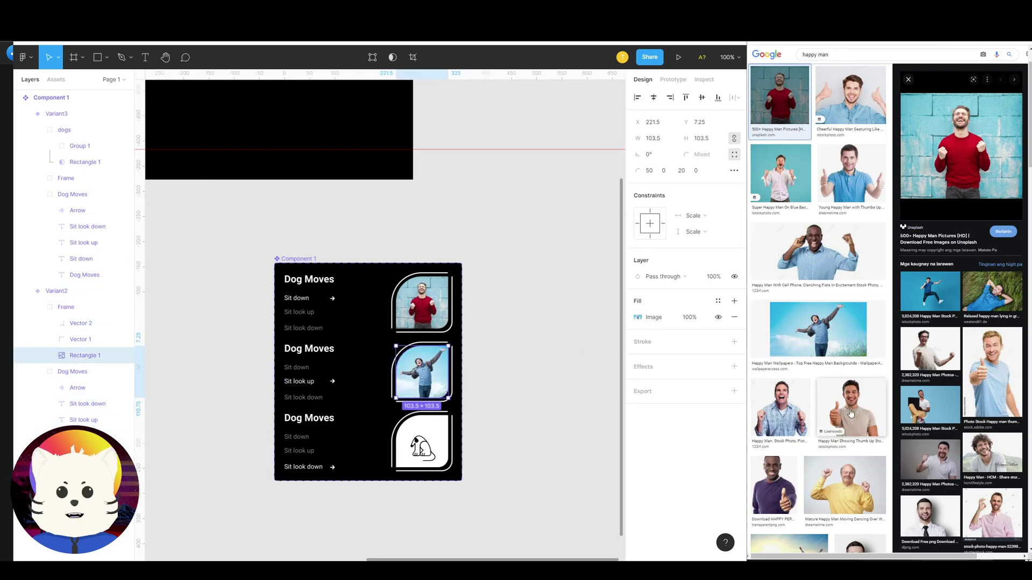
# Step: Replace the dogs group in Variant3 with the photo of the man lying in grass, copied from the related image results
pyautogui.rightClick(993, 292)
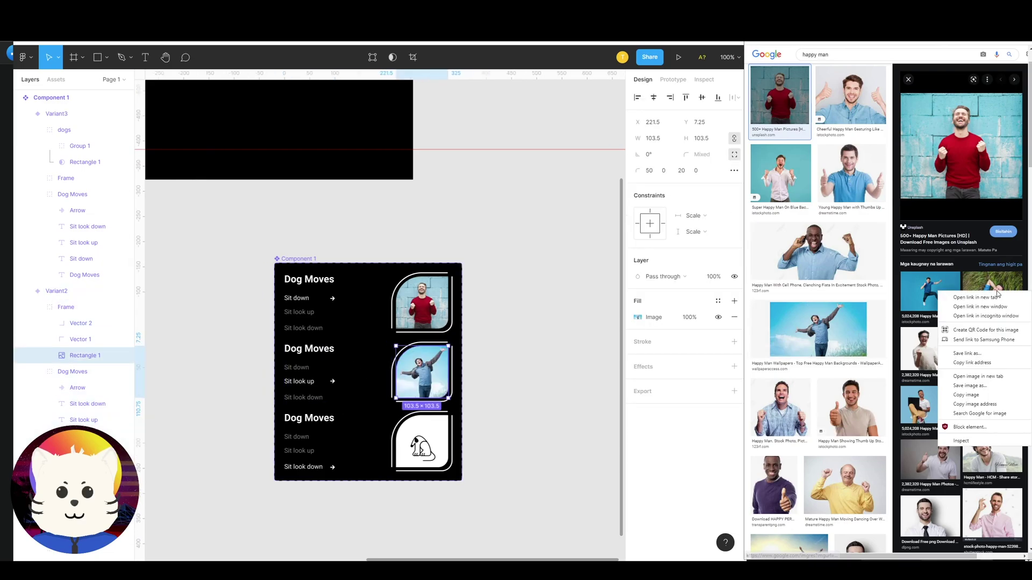
pyautogui.click(977, 394)
pyautogui.click(455, 413)
pyautogui.click(422, 447)
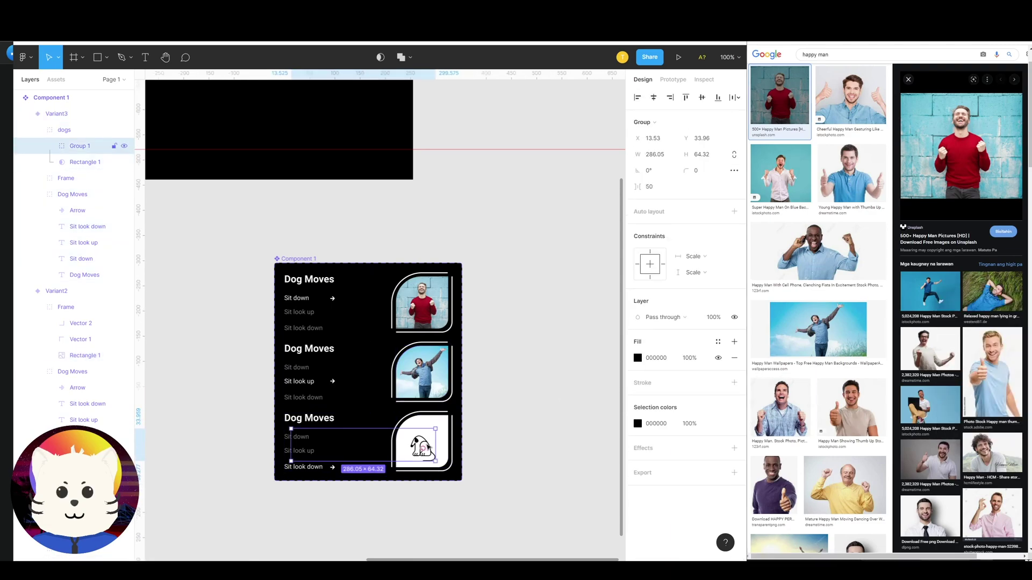
pyautogui.doubleClick(427, 449)
pyautogui.click(489, 446)
pyautogui.click(75, 130)
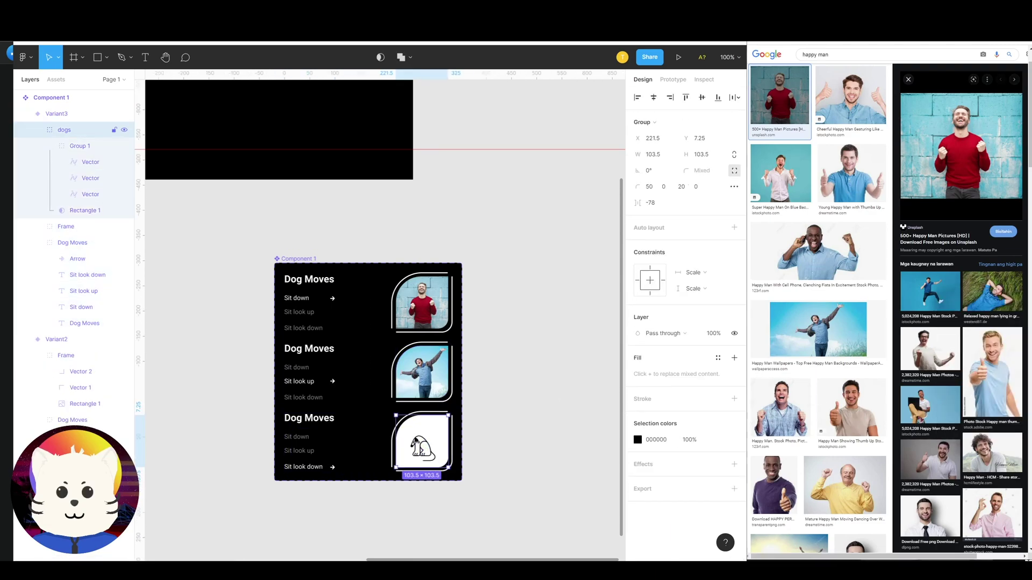
pyautogui.press('Delete')
pyautogui.doubleClick(423, 446)
pyautogui.hotkey('ctrl', 'v')
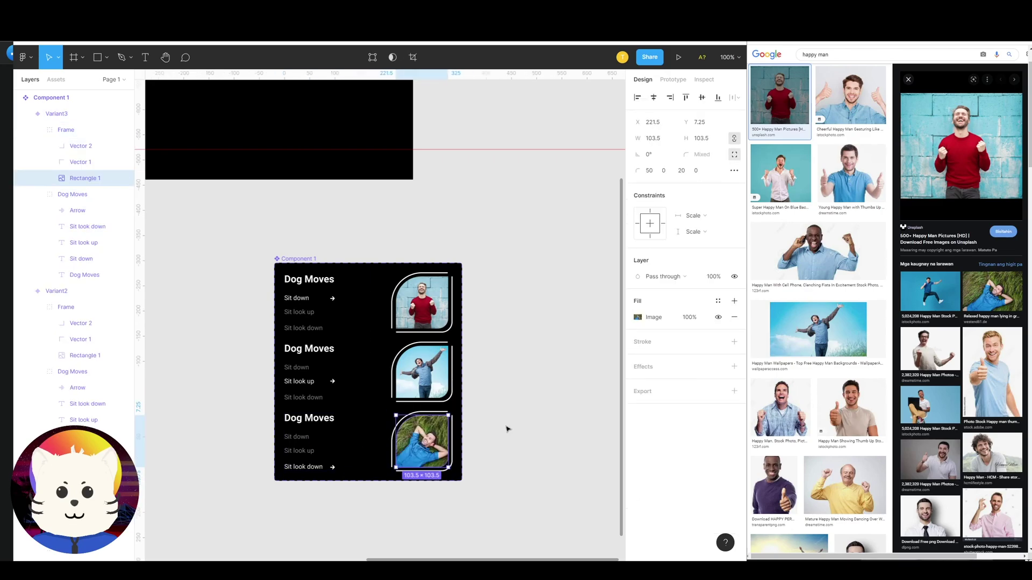
# Step: Return to the prototype preview and switch among all three move names to check the photo transitions
pyautogui.click(551, 367)
pyautogui.click(890, 564)
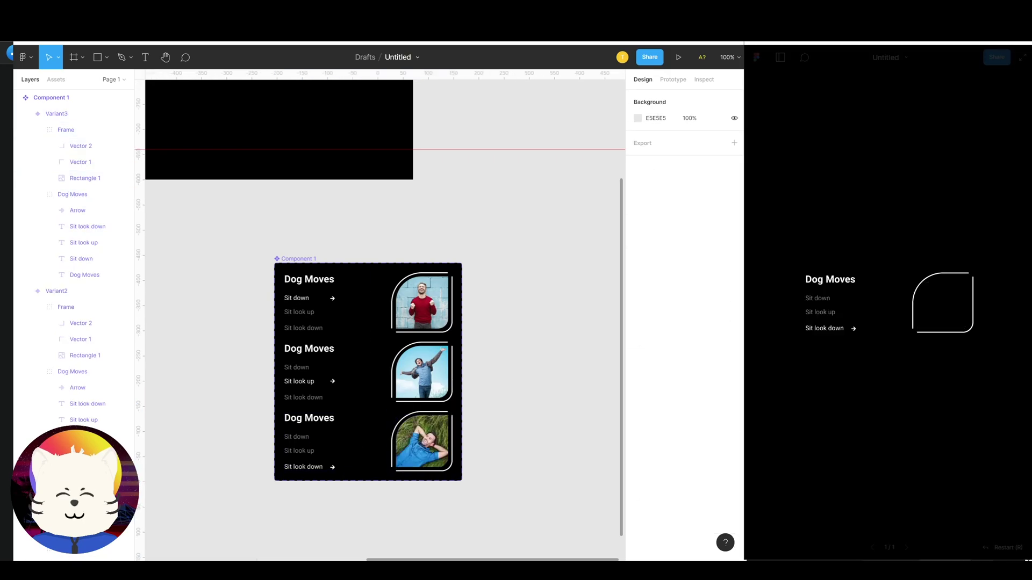
pyautogui.click(853, 254)
pyautogui.click(541, 272)
pyautogui.moveTo(511, 220); pyautogui.dragTo(718, 192)
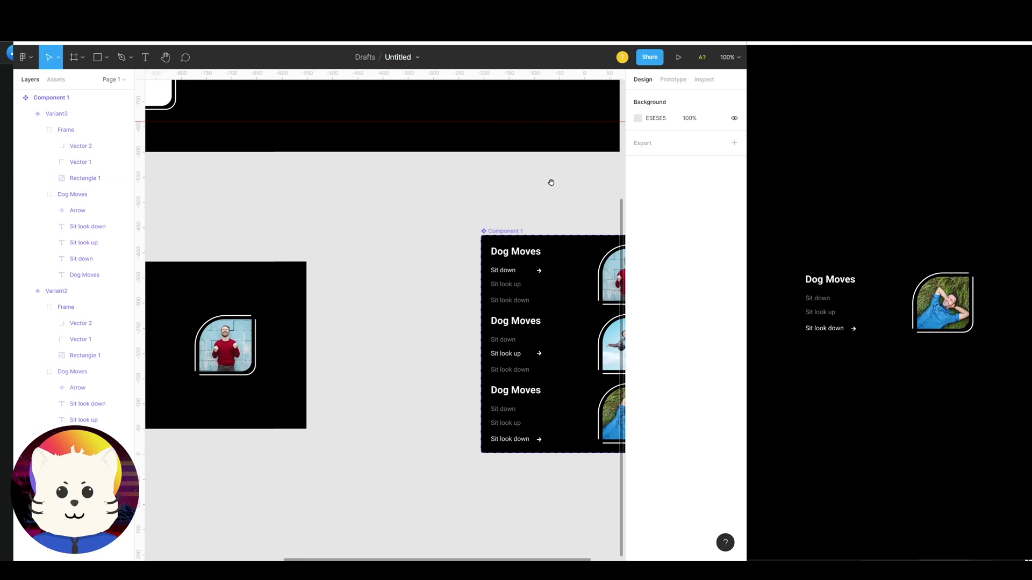
pyautogui.moveTo(566, 197); pyautogui.dragTo(427, 194)
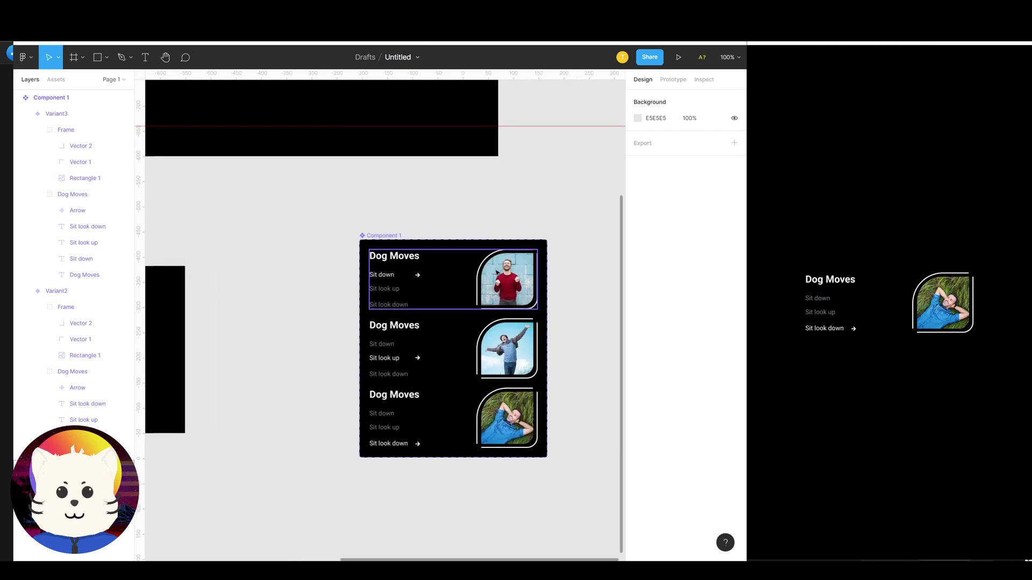
pyautogui.click(818, 315)
pyautogui.click(819, 301)
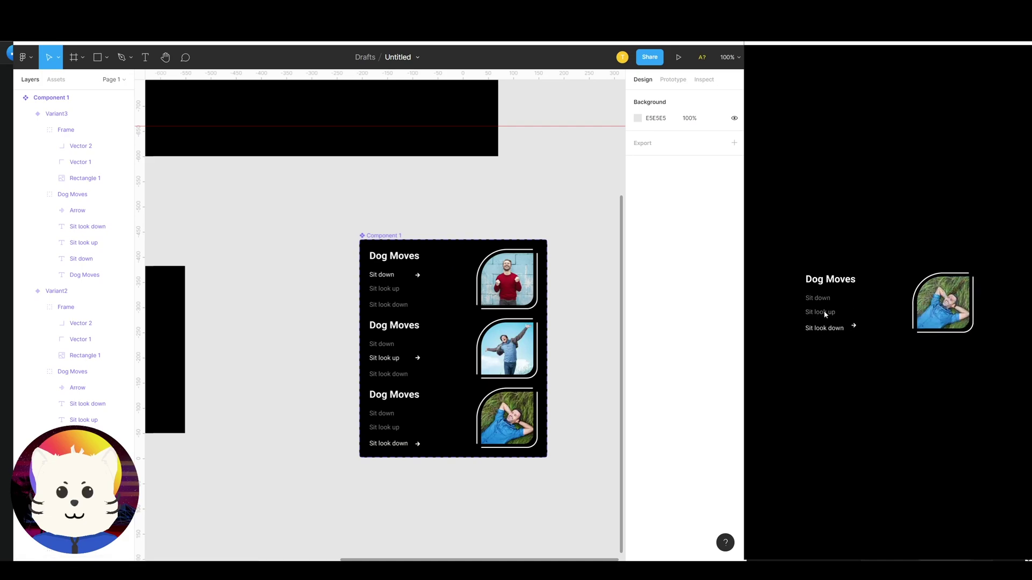
pyautogui.click(826, 314)
pyautogui.click(824, 308)
pyautogui.click(826, 300)
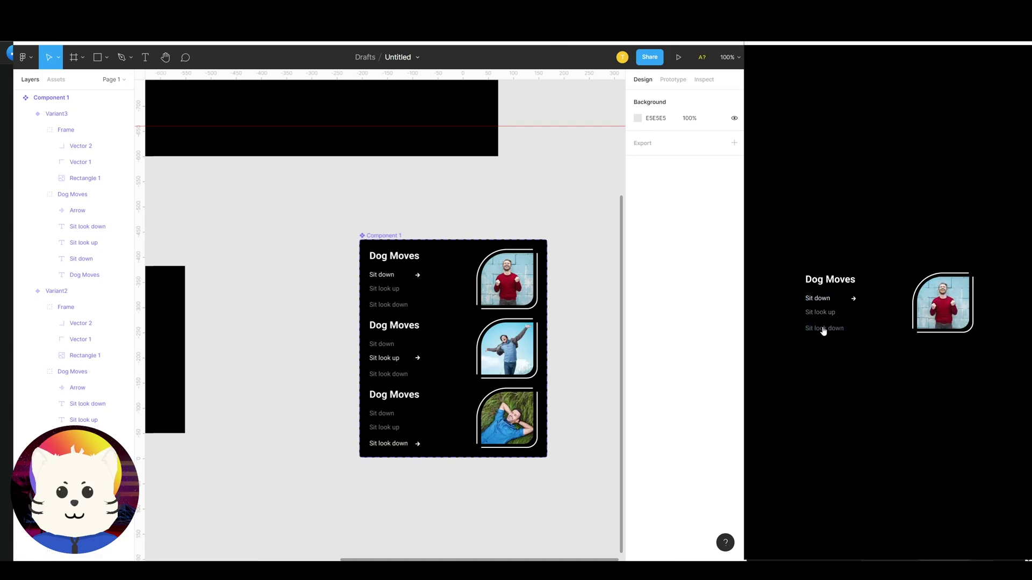
pyautogui.click(824, 329)
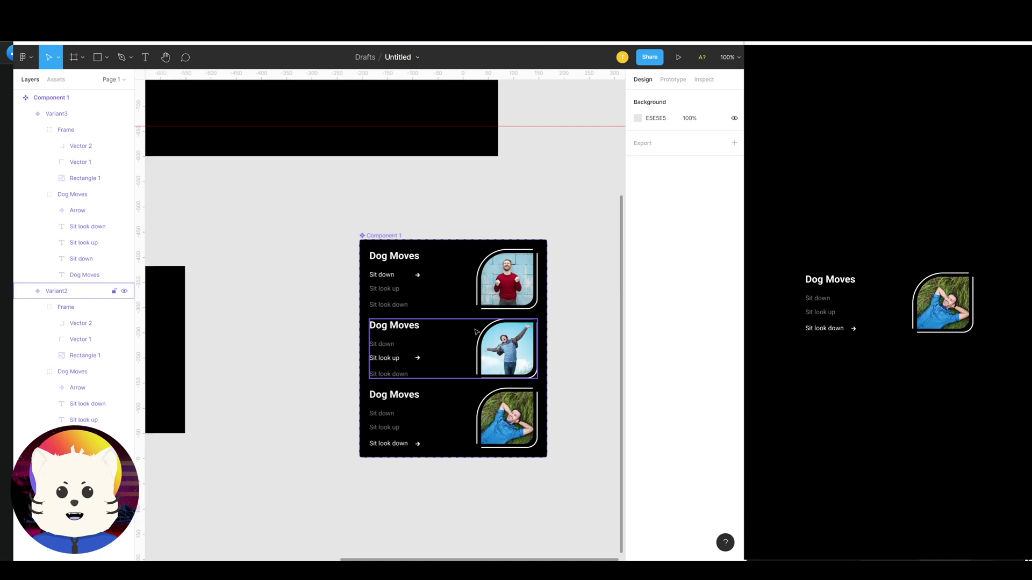
pyautogui.click(832, 300)
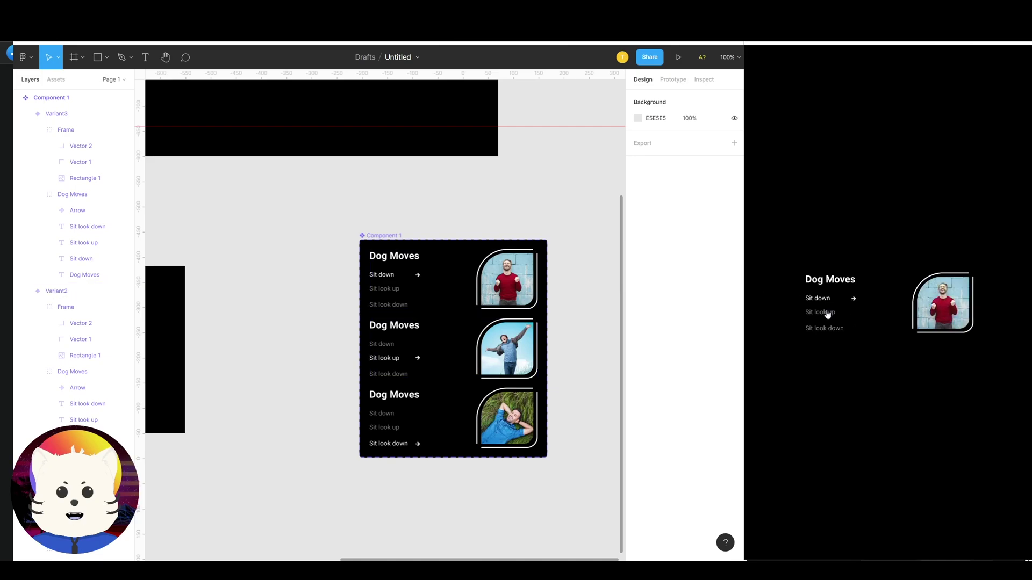
pyautogui.click(827, 314)
pyautogui.click(825, 328)
pyautogui.click(826, 318)
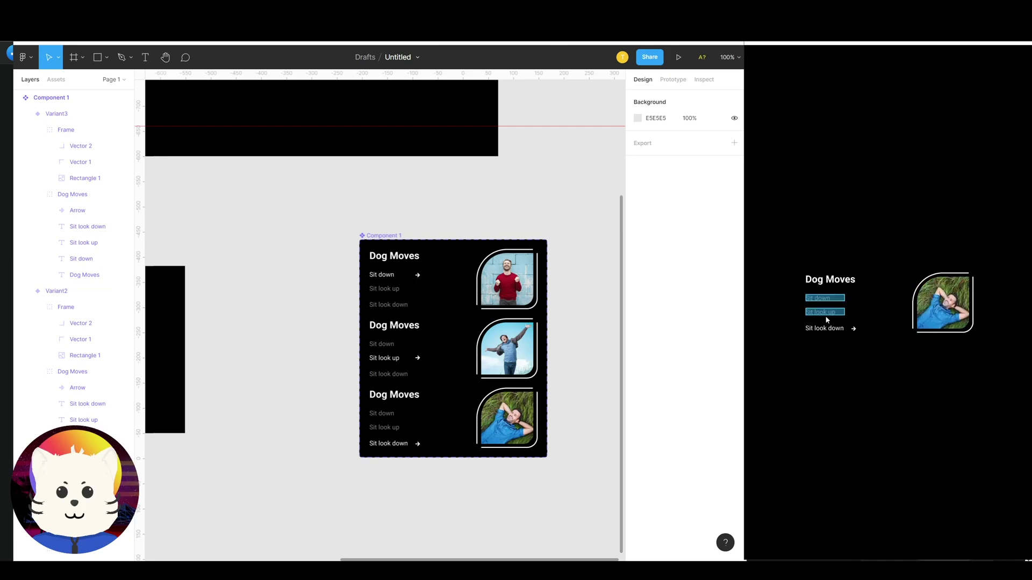
# Step: Show the Sit look up move in the preview and undo the photo replacement in Variant3 back to its dogs group
pyautogui.click(826, 317)
pyautogui.moveTo(575, 273); pyautogui.dragTo(517, 295)
pyautogui.click(546, 221)
pyautogui.hotkey('ctrl', 'z')
pyautogui.hotkey('ctrl', 'z')
pyautogui.hotkey('ctrl', 'z')
pyautogui.hotkey('ctrl', 'z')
pyautogui.hotkey('ctrl', 'z')
pyautogui.hotkey('ctrl', 'z')
pyautogui.hotkey('ctrl', 'z')
pyautogui.hotkey('ctrl', 'z')
pyautogui.hotkey('ctrl', 'z')
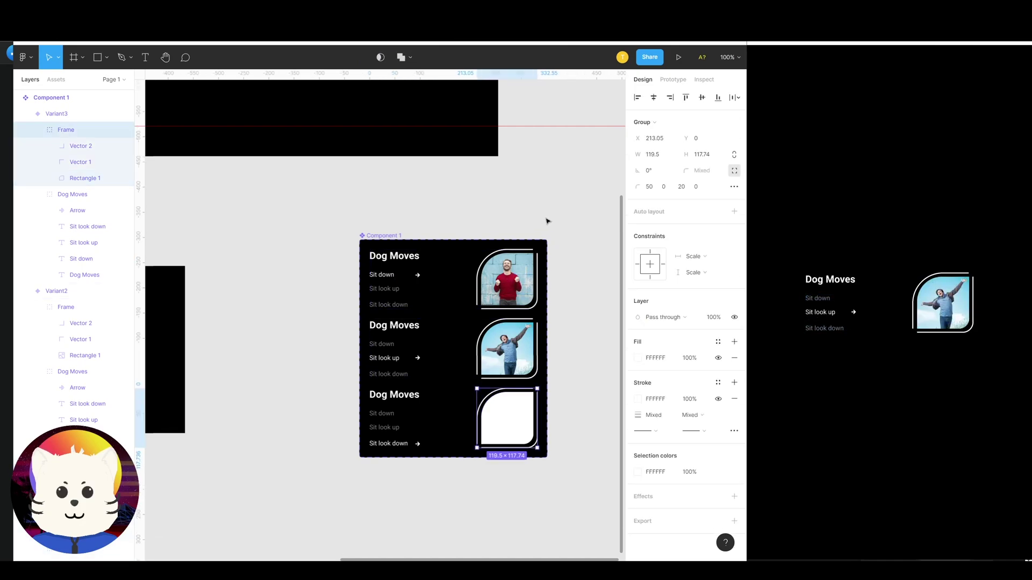
pyautogui.hotkey('ctrl', 'z')
pyautogui.hotkey('ctrl', 'z')
pyautogui.hotkey('ctrl', 'z')
pyautogui.hotkey('ctrl', 'z')
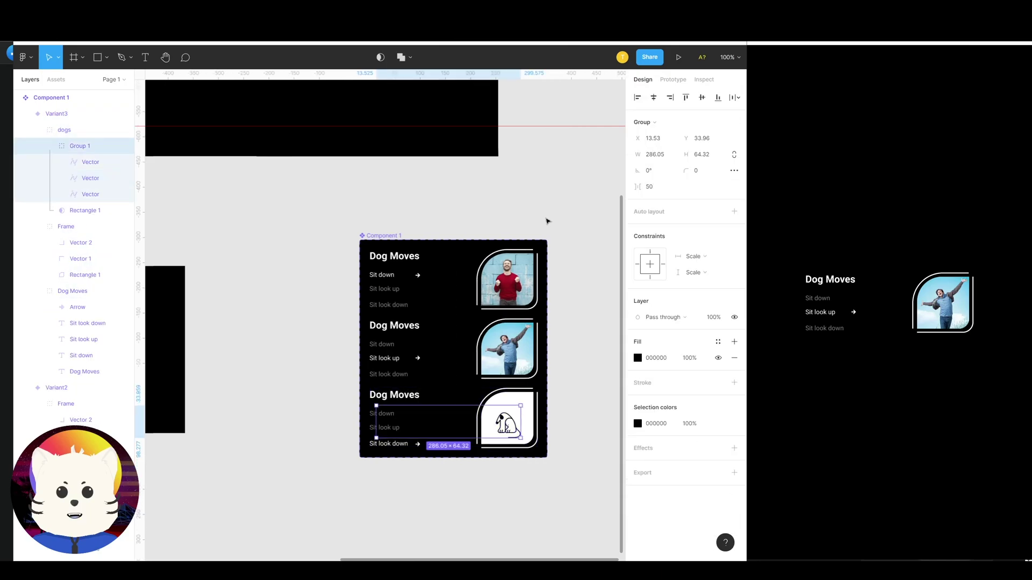
# Step: Undo the photo replacement in Variant2 back to its sitting dog drawing
pyautogui.hotkey('ctrl', 'z')
pyautogui.hotkey('ctrl', 'z')
pyautogui.hotkey('ctrl', 'z')
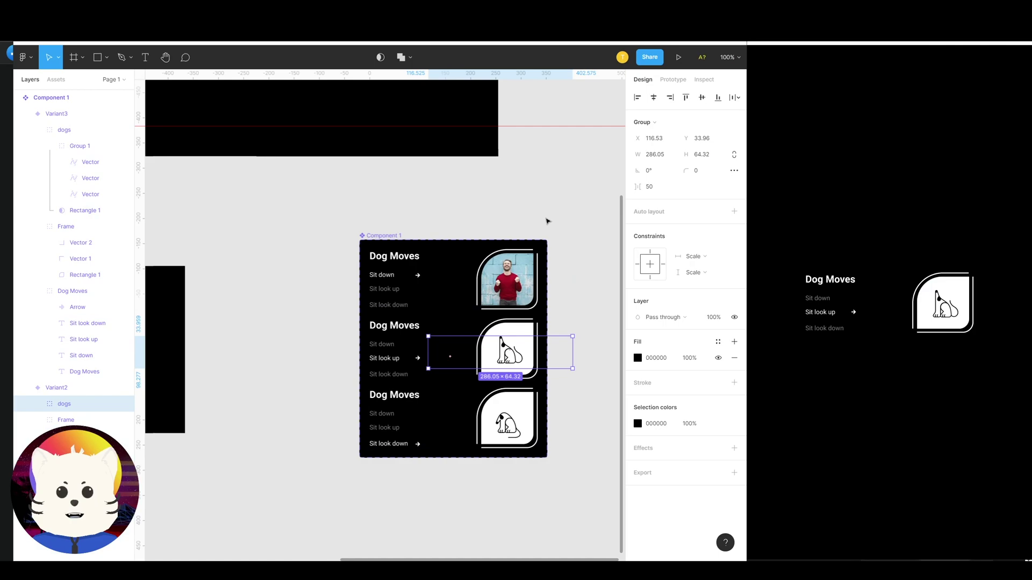
pyautogui.hotkey('ctrl', 'z')
pyautogui.hotkey('ctrl', 'z')
pyautogui.hotkey('ctrl', 'z')
pyautogui.hotkey('ctrl', 'z')
pyautogui.hotkey('ctrl', 'z')
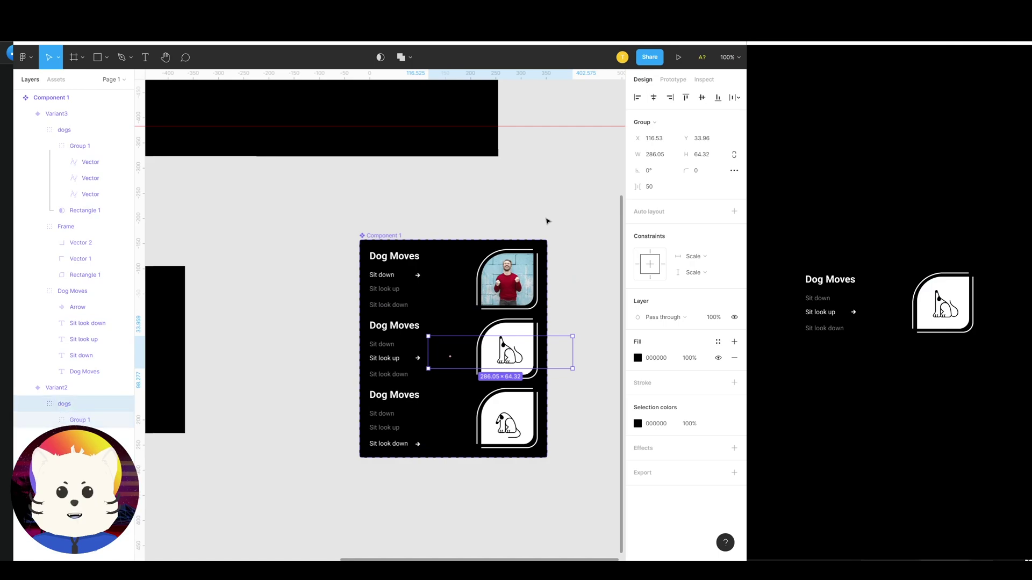
pyautogui.hotkey('ctrl', 'z')
pyautogui.hotkey('ctrl', 'z')
pyautogui.hotkey('ctrl', 'z')
pyautogui.hotkey('ctrl', 'z')
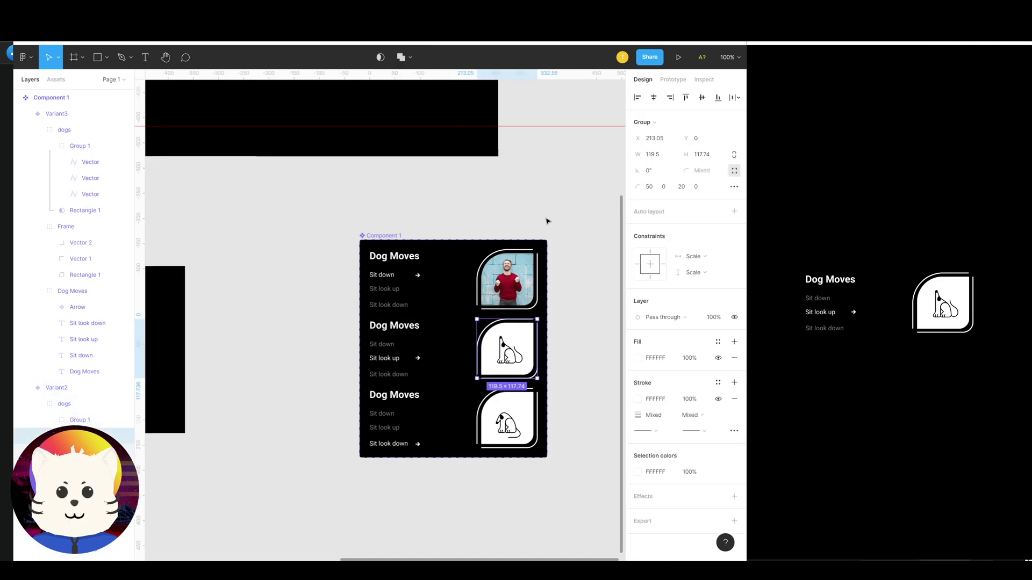
pyautogui.hotkey('ctrl', 'z')
pyautogui.hotkey('ctrl', 'z')
pyautogui.hotkey('ctrl', 'z')
pyautogui.hotkey('ctrl', 'z')
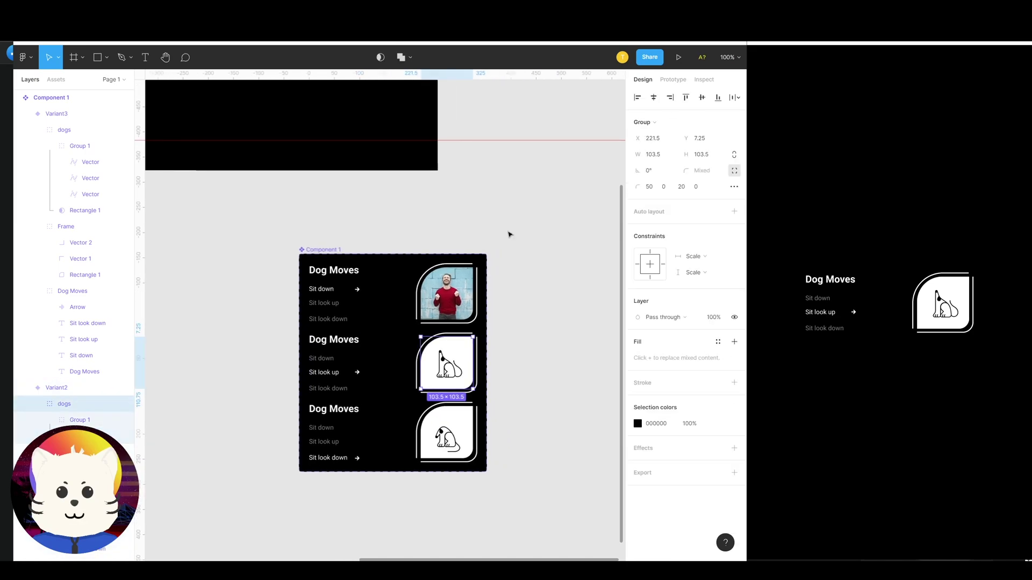
# Step: Undo the photo replacement in the Default variant back to its lying dog drawing
pyautogui.hotkey('ctrl', 'z')
pyautogui.hotkey('ctrl', 'z')
pyautogui.hotkey('ctrl', 'z')
pyautogui.hotkey('ctrl', 'z')
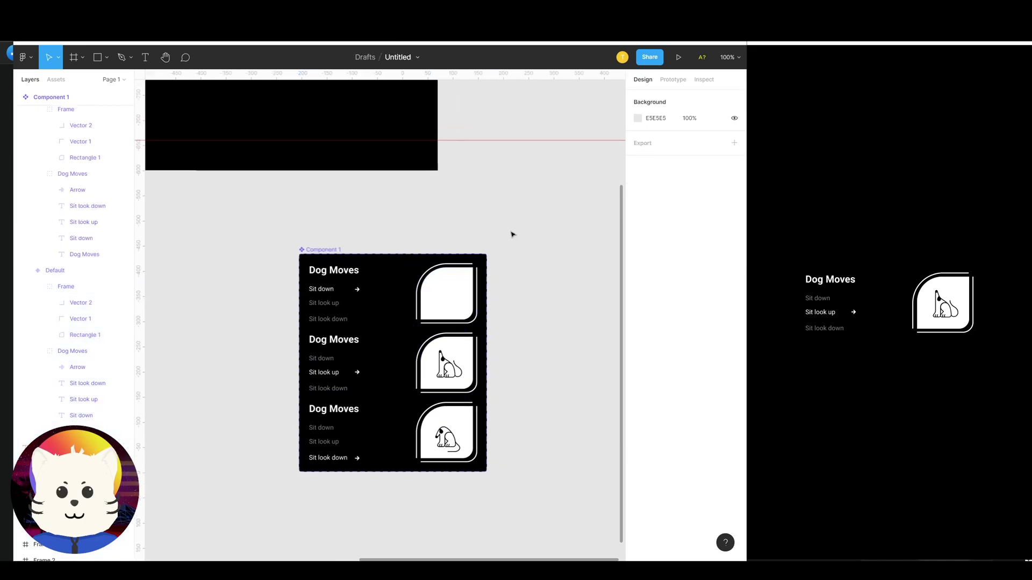
pyautogui.click(510, 235)
# Step: Look over Frame 1, Frame 2 and the three variants of Component 1 on the canvas
pyautogui.hotkey('ctrl', '-')
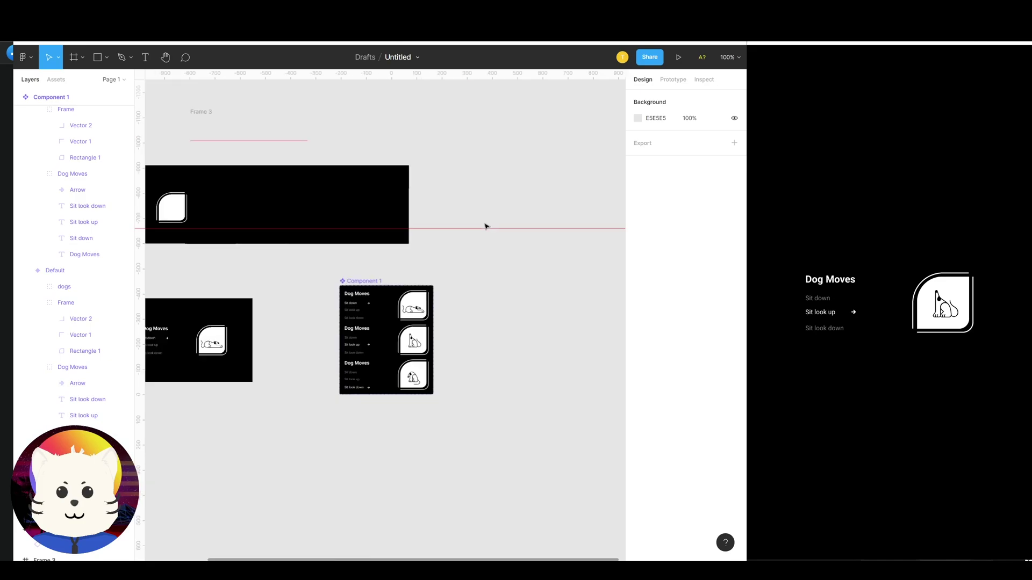
pyautogui.moveTo(412, 252); pyautogui.dragTo(503, 261)
pyautogui.hotkey('ctrl', '+')
pyautogui.moveTo(418, 243); pyautogui.dragTo(369, 264)
pyautogui.hotkey('ctrl', '-')
pyautogui.moveTo(350, 230); pyautogui.dragTo(473, 251)
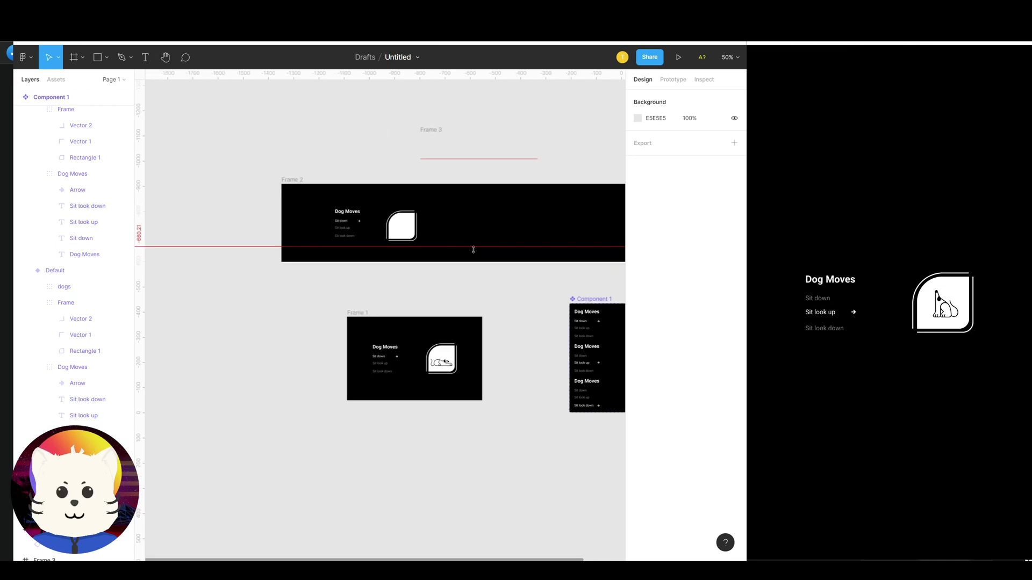
pyautogui.hscroll(4, 472, 250)
pyautogui.scroll(1, 473, 250)
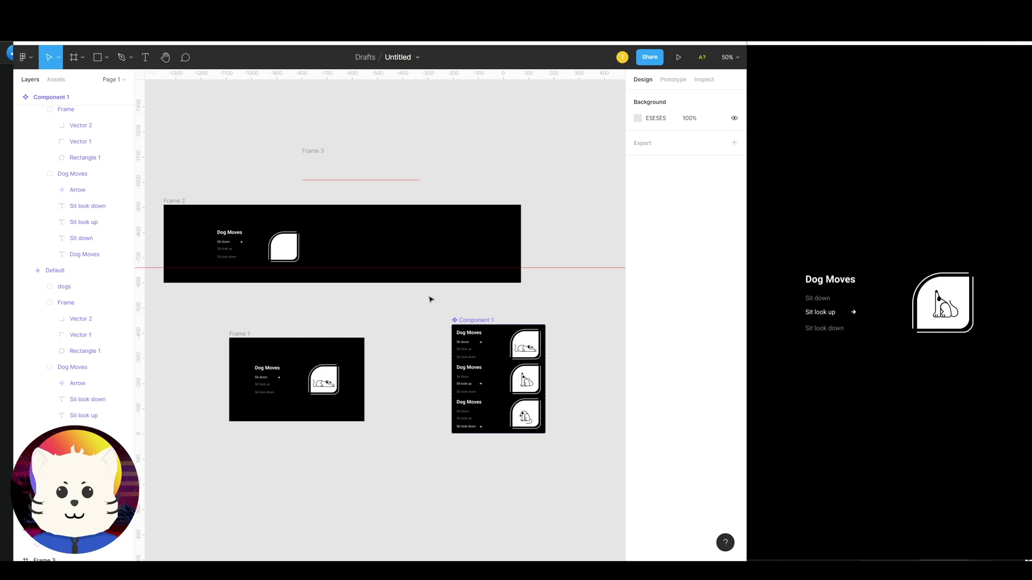
pyautogui.scroll(-1, 428, 281)
pyautogui.scroll(-1, 417, 267)
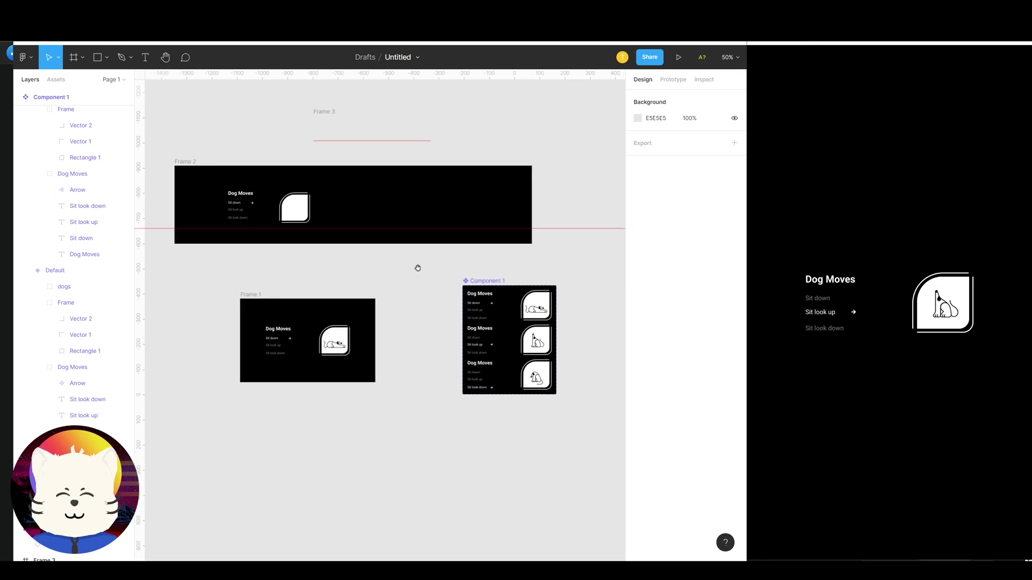
pyautogui.hotkey('shift', '0')
pyautogui.moveTo(420, 271); pyautogui.dragTo(379, 276)
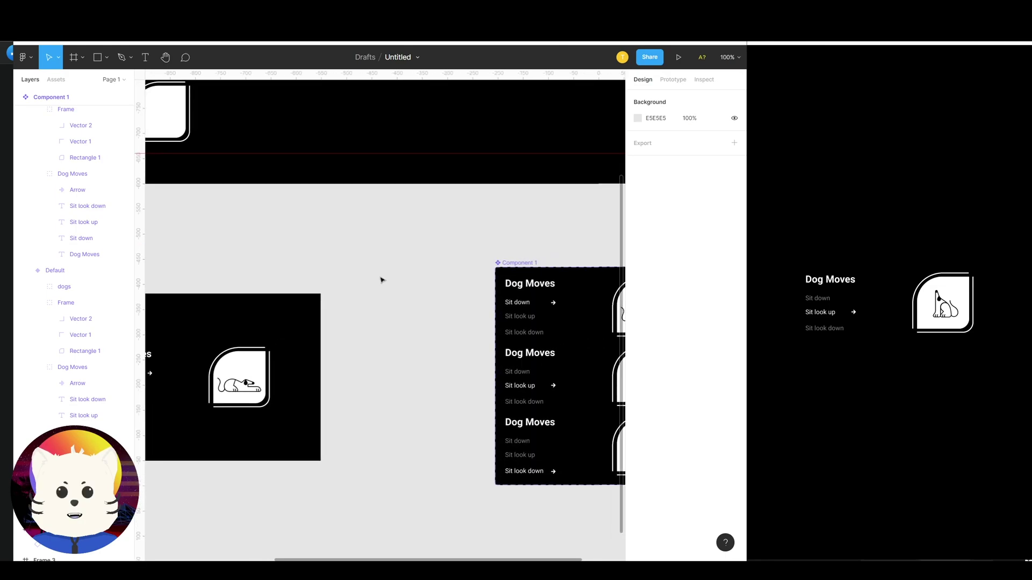